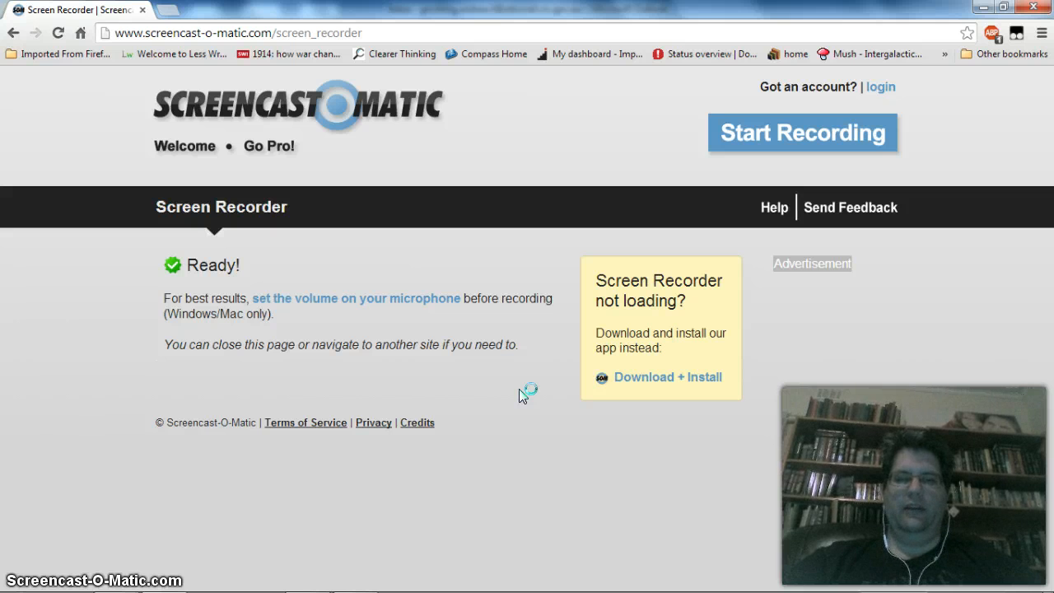
# - Switch to the blank Word document and zoom it to page width
pyautogui.hotkey('alt', 'Tab')
pyautogui.hotkey('alt', 'Tab')
pyautogui.hotkey('alt', 'Tab')
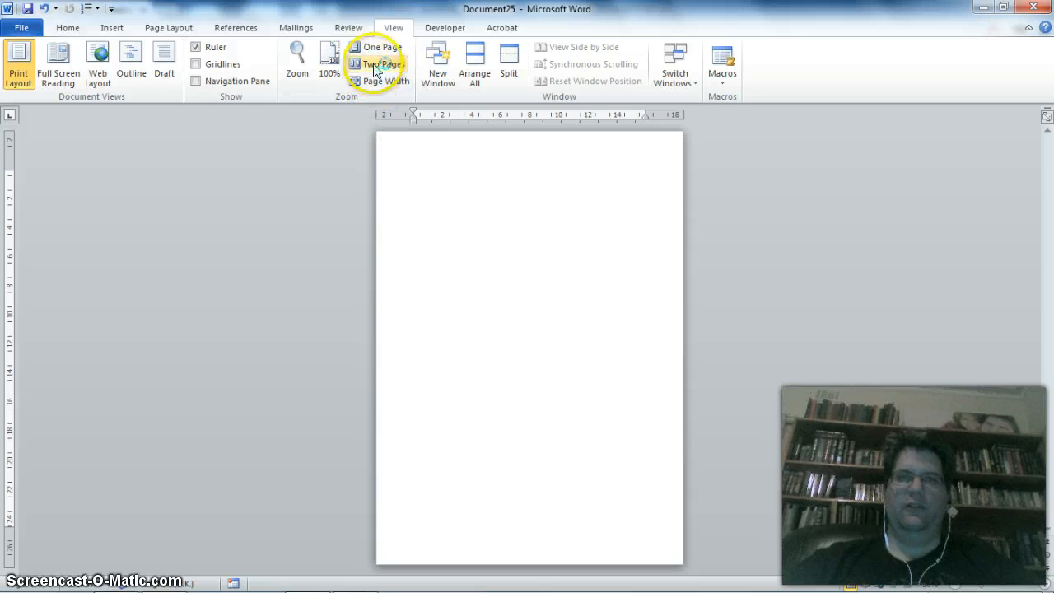
pyautogui.click(388, 82)
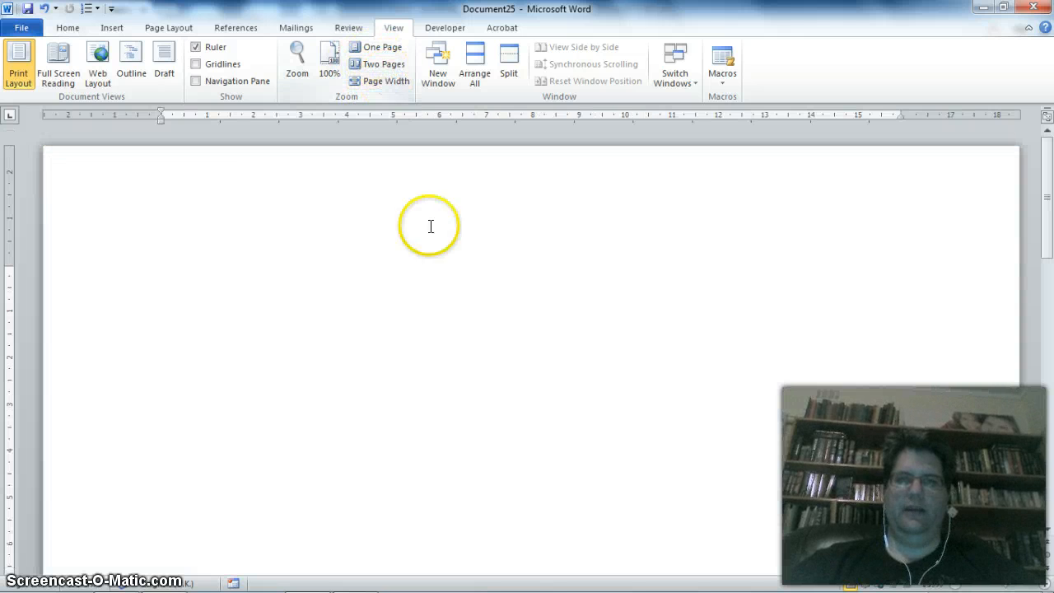
# - Draw a straight line arrow about 3.6 cm long pointing down near the middle of the page
pyautogui.click(112, 28)
pyautogui.click(227, 61)
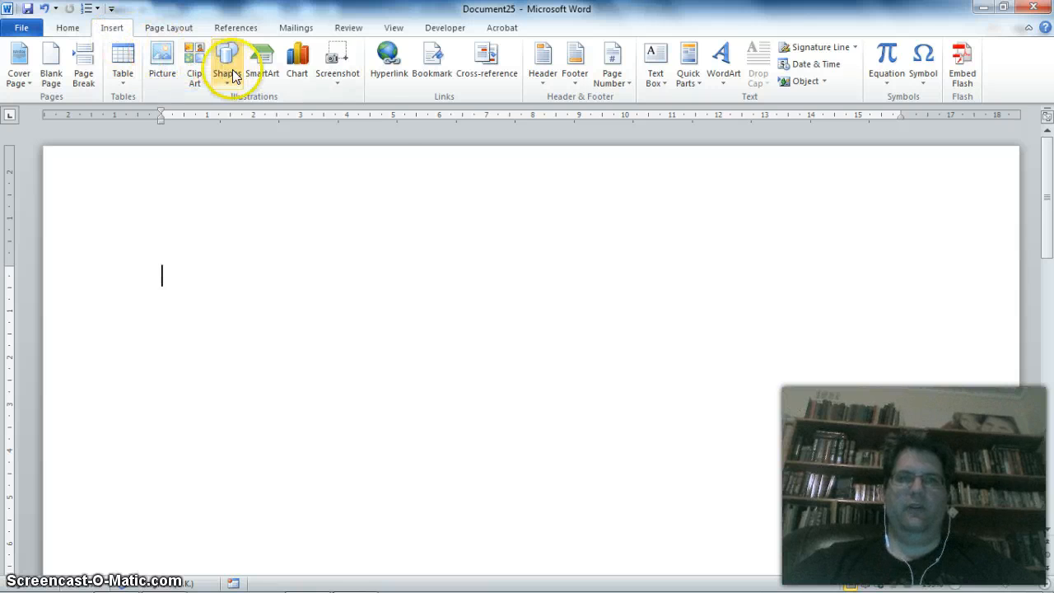
pyautogui.click(239, 111)
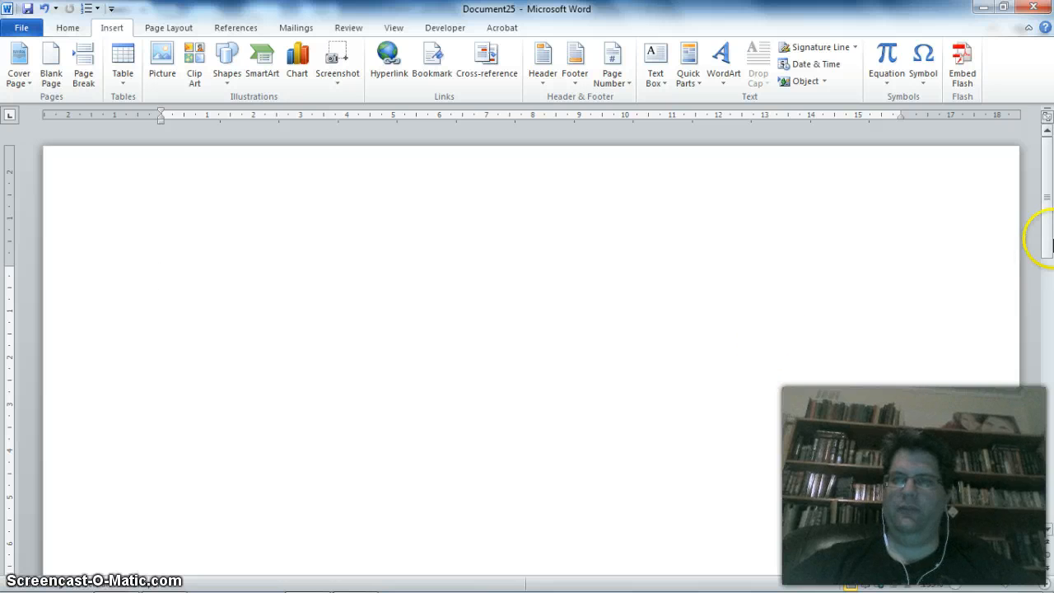
pyautogui.moveTo(1045, 228); pyautogui.dragTo(1046, 247)
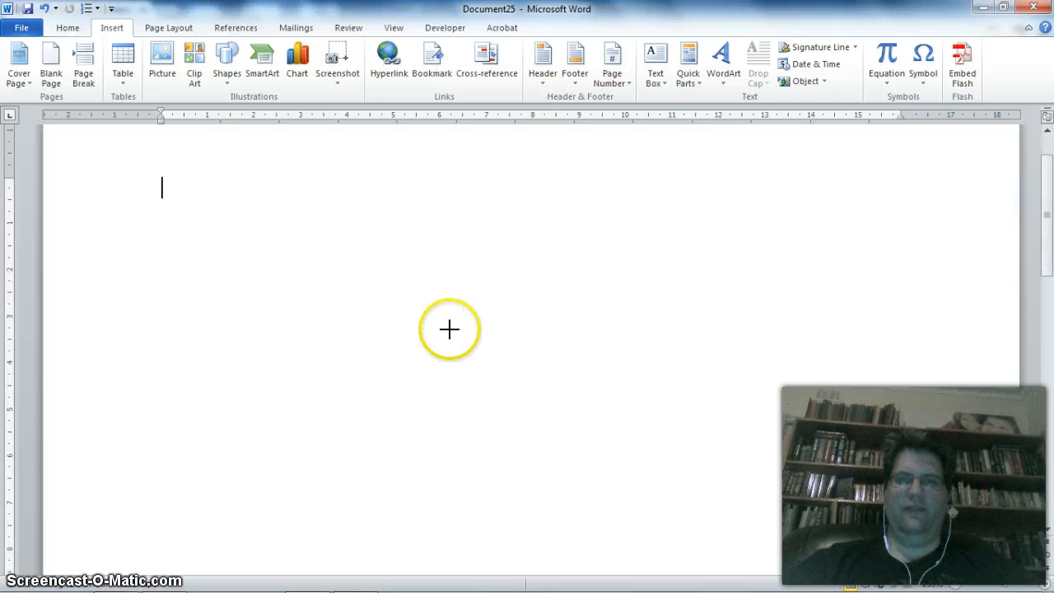
pyautogui.moveTo(488, 323); pyautogui.dragTo(490, 490)
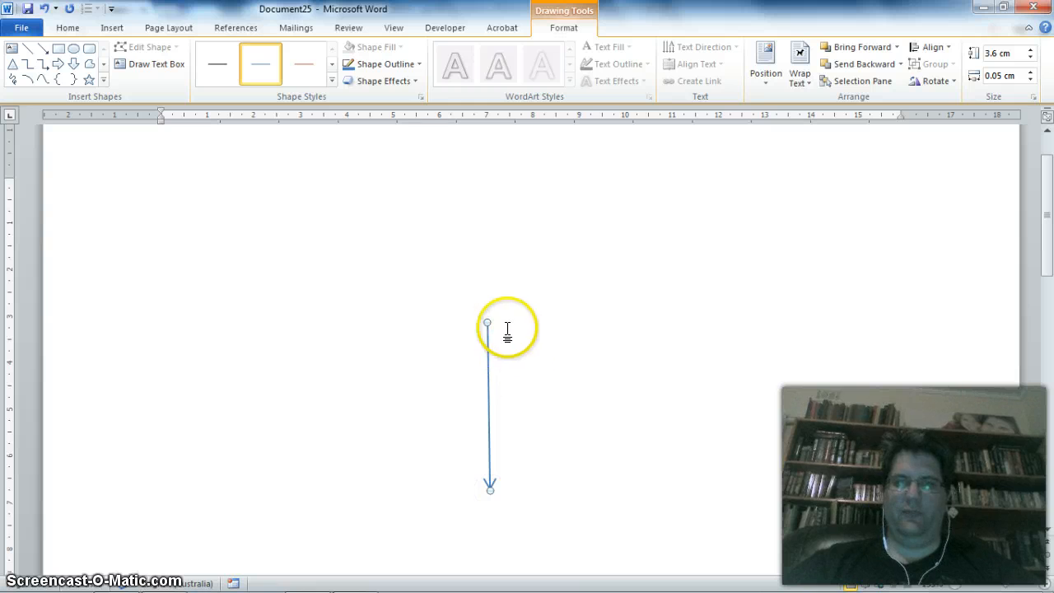
# - Draw a second arrow from the first arrow's tail towards the upper right, about 3.67 cm wide and 1.34 cm high
pyautogui.click(112, 27)
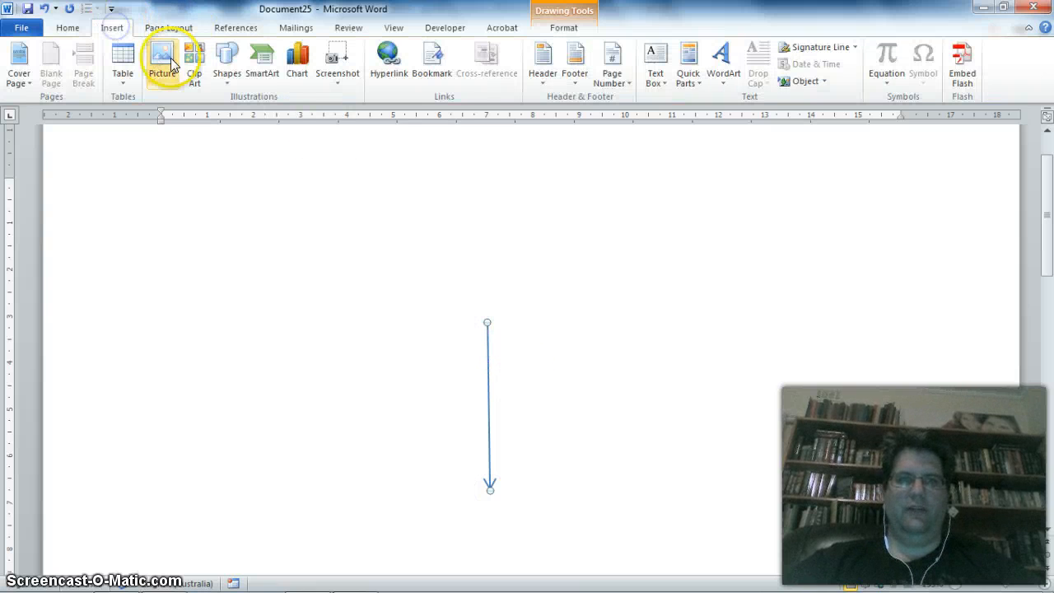
pyautogui.click(224, 83)
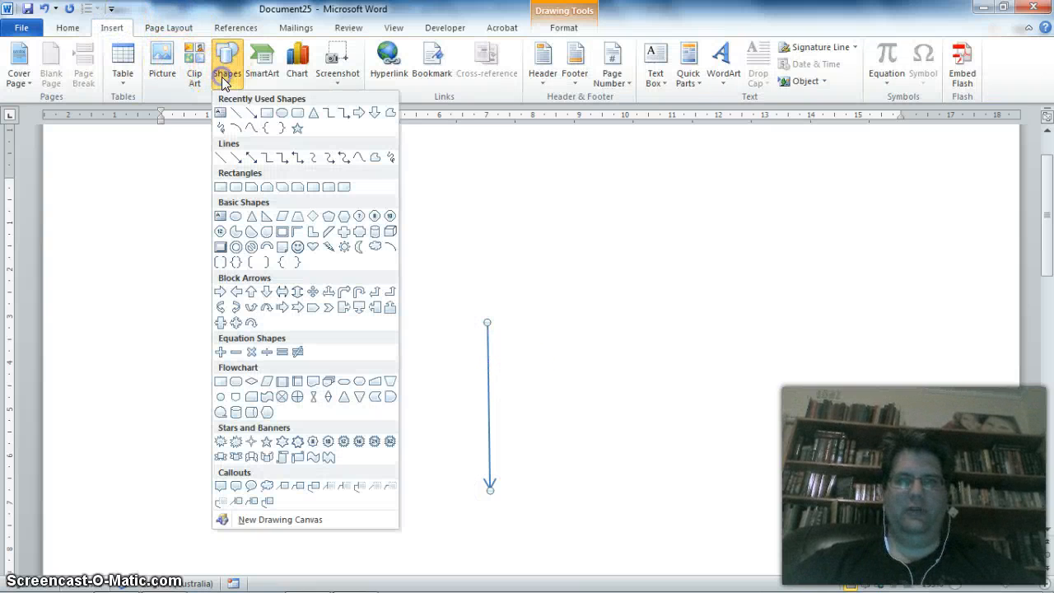
pyautogui.click(247, 118)
pyautogui.moveTo(488, 322); pyautogui.dragTo(643, 264)
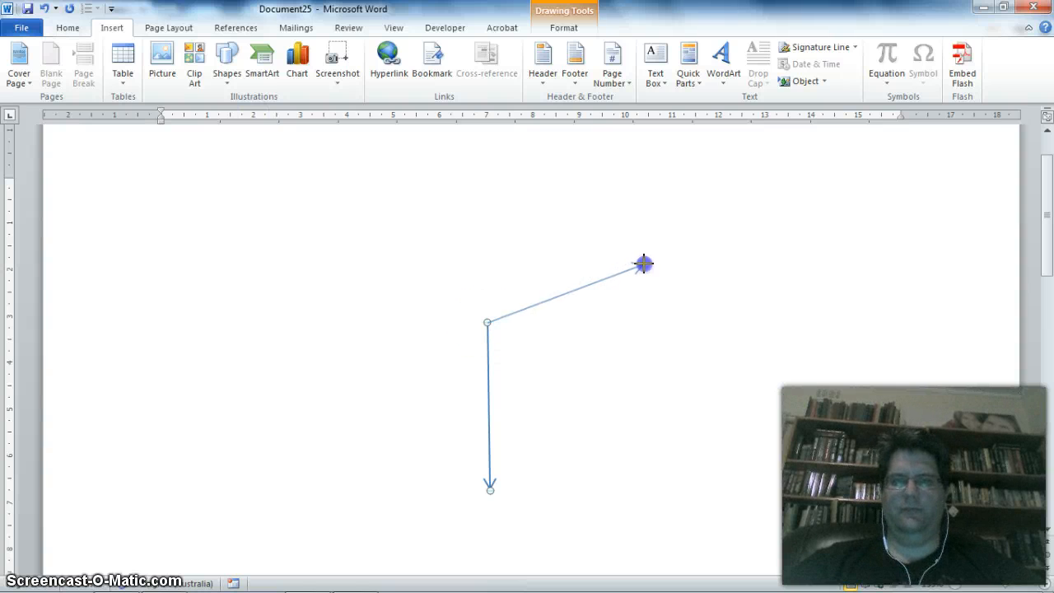
pyautogui.moveTo(643, 263); pyautogui.dragTo(659, 260)
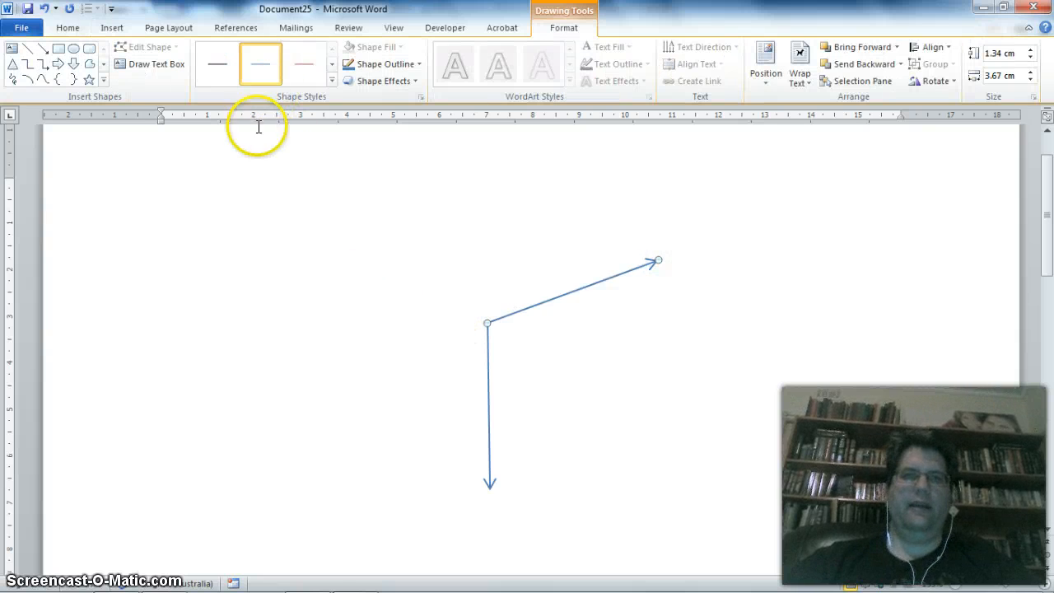
# - Draw a third arrow from the shared tail point towards the upper left, about 2.51 cm wide and 2.81 cm high
pyautogui.click(113, 25)
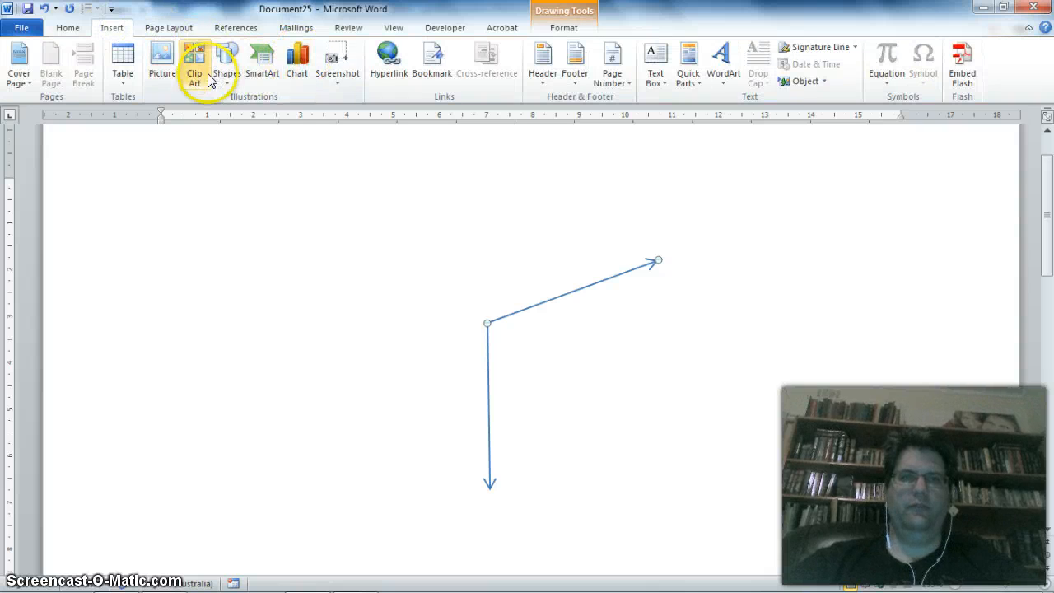
pyautogui.click(227, 57)
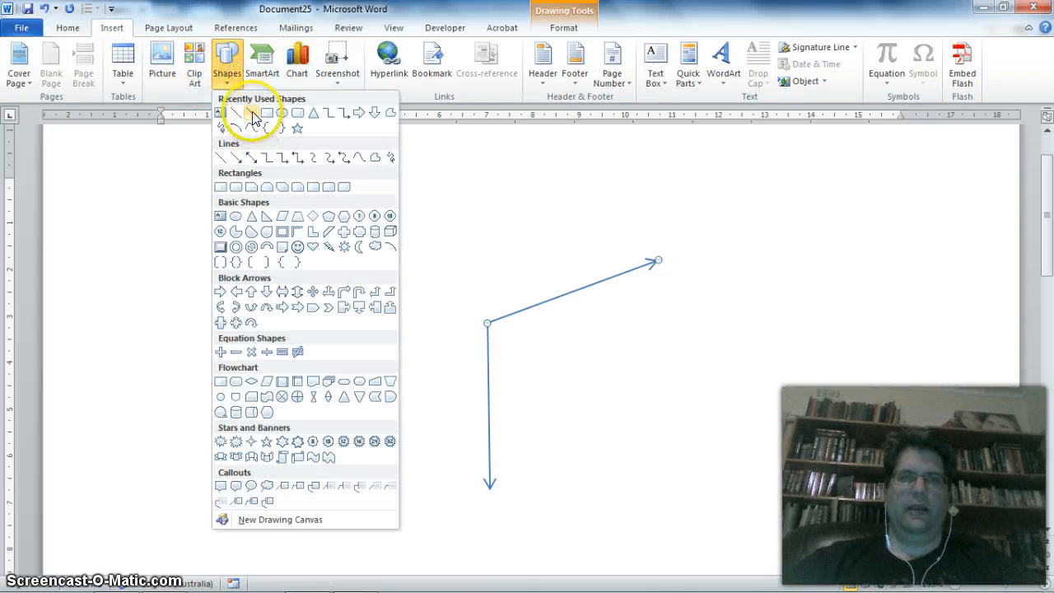
pyautogui.click(252, 113)
pyautogui.moveTo(478, 318)
pyautogui.mouseDown()
pyautogui.moveTo(369, 207)
pyautogui.moveTo(383, 198)
pyautogui.moveTo(371, 193)
pyautogui.mouseUp()
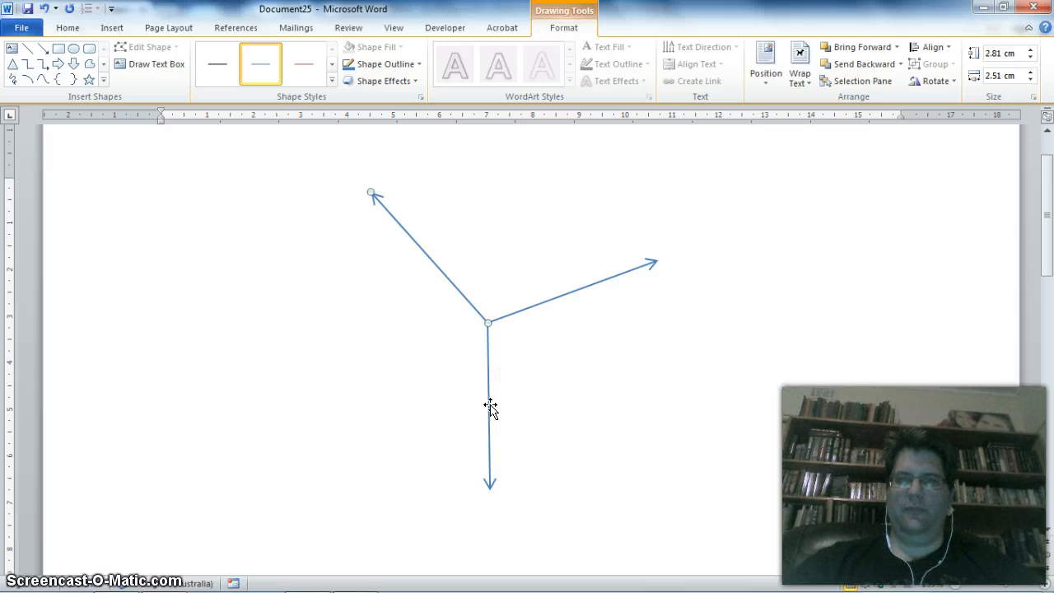
pyautogui.click(546, 422)
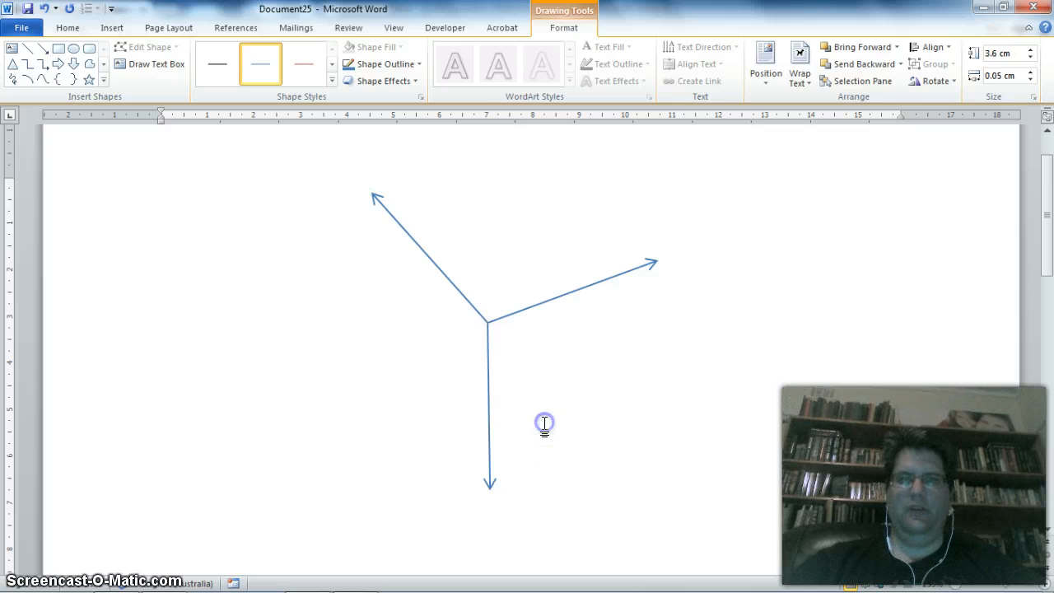
pyautogui.click(333, 177)
# - Add a text box about 1.38 cm wide and 0.71 cm high beside the downward arrow and enter 5 in it
pyautogui.click(107, 27)
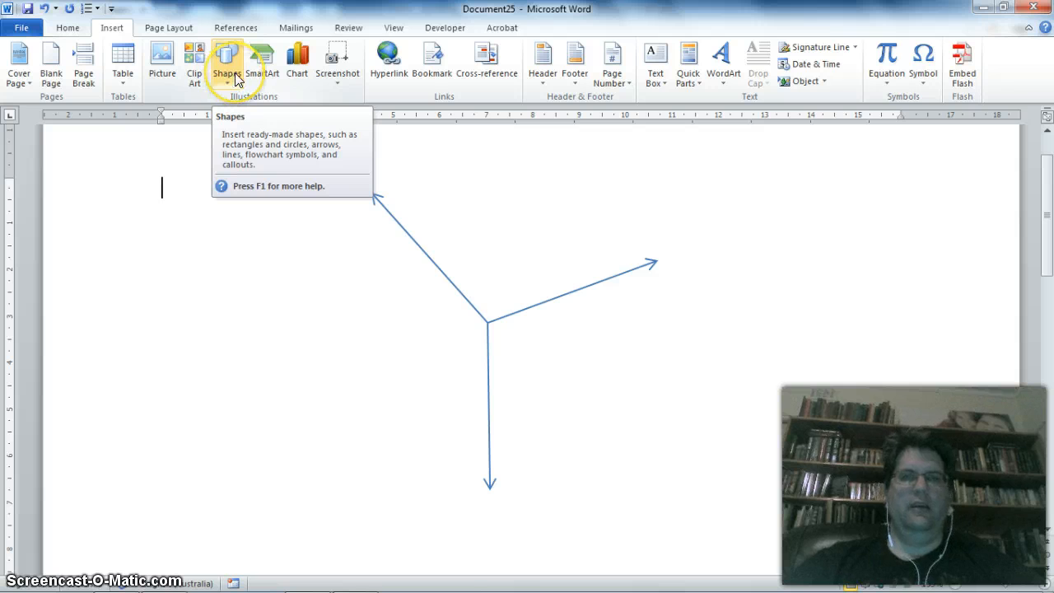
pyautogui.click(227, 74)
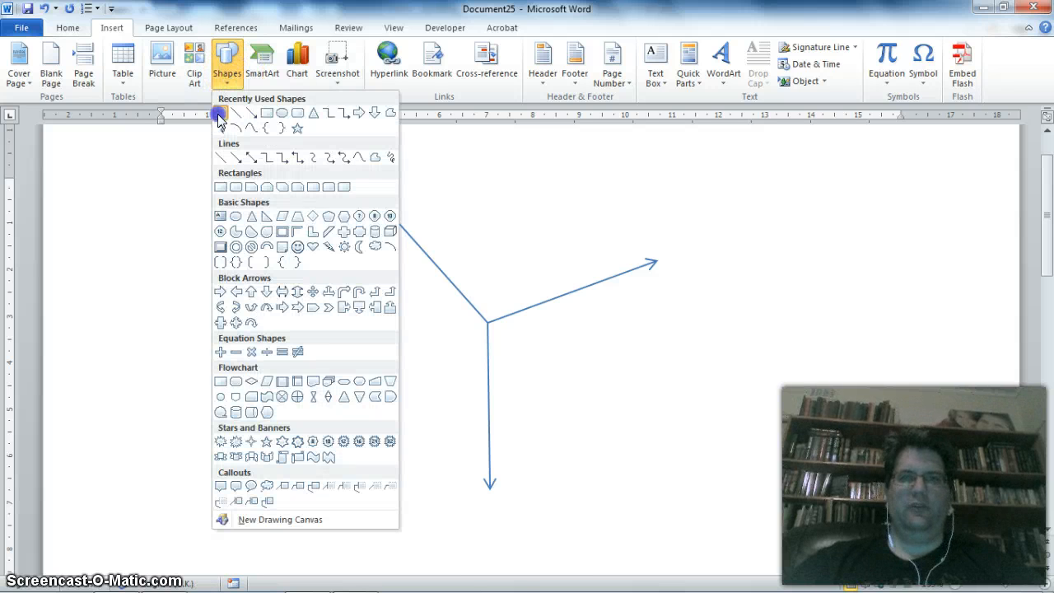
pyautogui.click(218, 113)
pyautogui.moveTo(497, 393)
pyautogui.mouseDown()
pyautogui.moveTo(536, 437)
pyautogui.moveTo(561, 426)
pyautogui.mouseUp()
pyautogui.write('5')
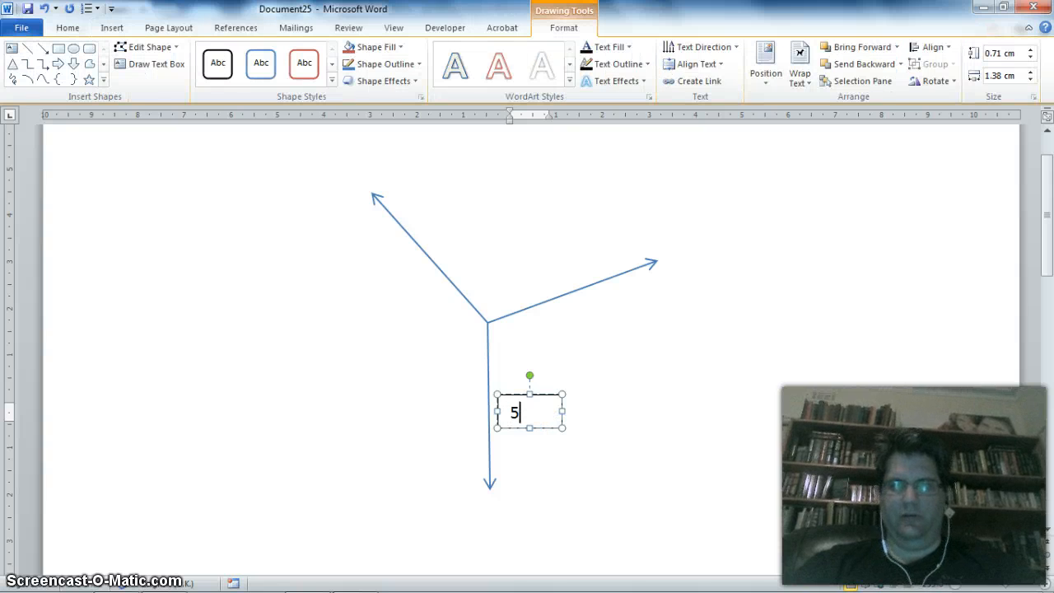
pyautogui.write('unit')
pyautogui.press('BackSpace')
pyautogui.press('BackSpace')
pyautogui.press('BackSpace')
pyautogui.press('BackSpace')
pyautogui.press('BackSpace')
pyautogui.press('BackSpace')
pyautogui.press('BackSpace')
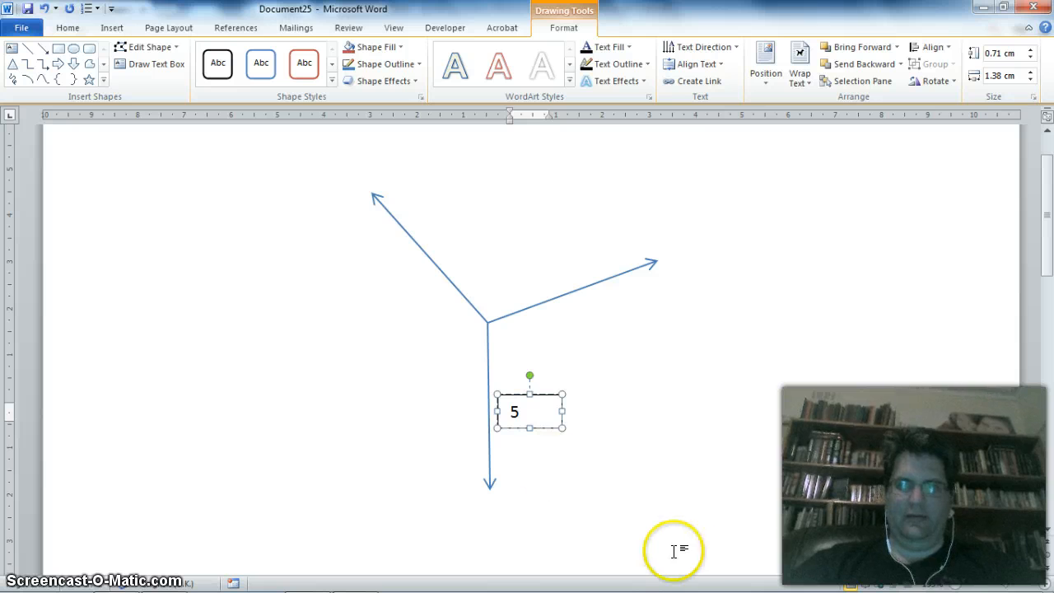
# - Widen the text box to about 1.76 cm and complete its label as "5 units"
pyautogui.moveTo(565, 410); pyautogui.dragTo(580, 410)
pyautogui.write('units')
pyautogui.click(610, 412)
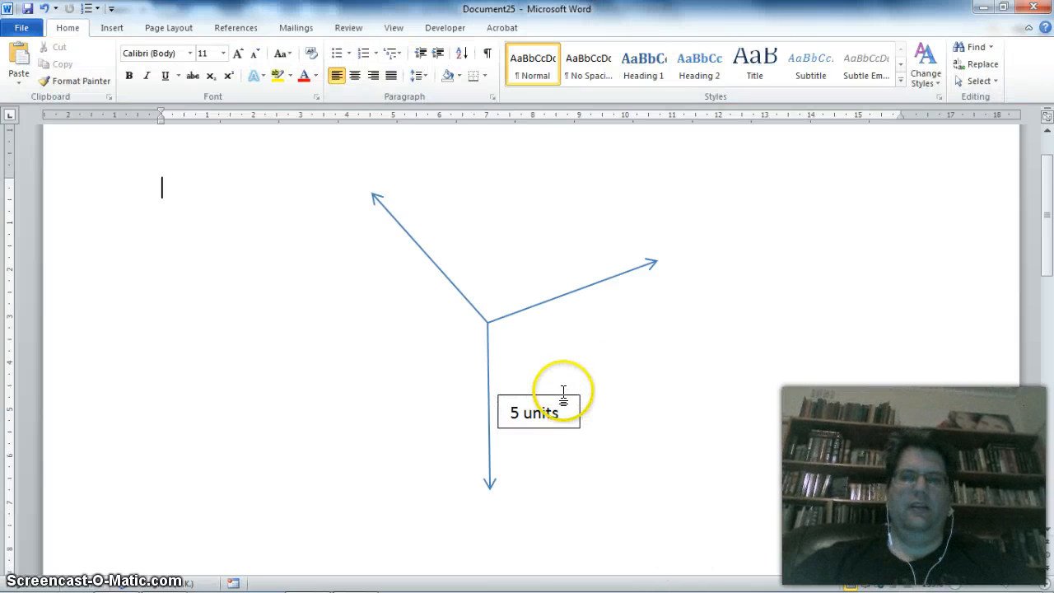
# - Place a copy of the "5 units" text box below the upper-right arrow and change its label to "4 units"
pyautogui.click(559, 396)
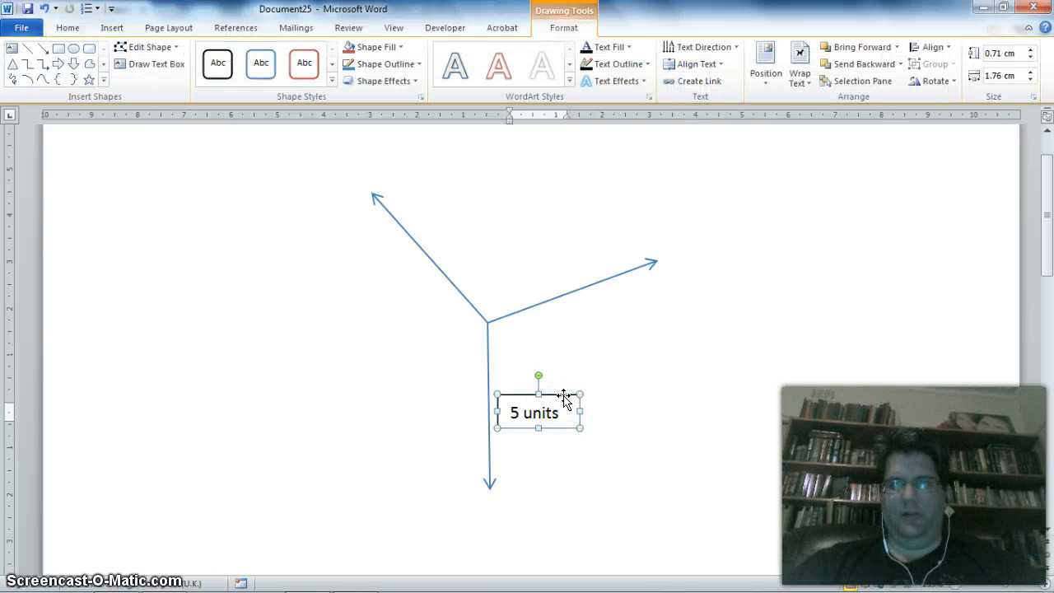
pyautogui.hotkey('ctrl', 'c')
pyautogui.click(567, 230)
pyautogui.hotkey('ctrl', 'v')
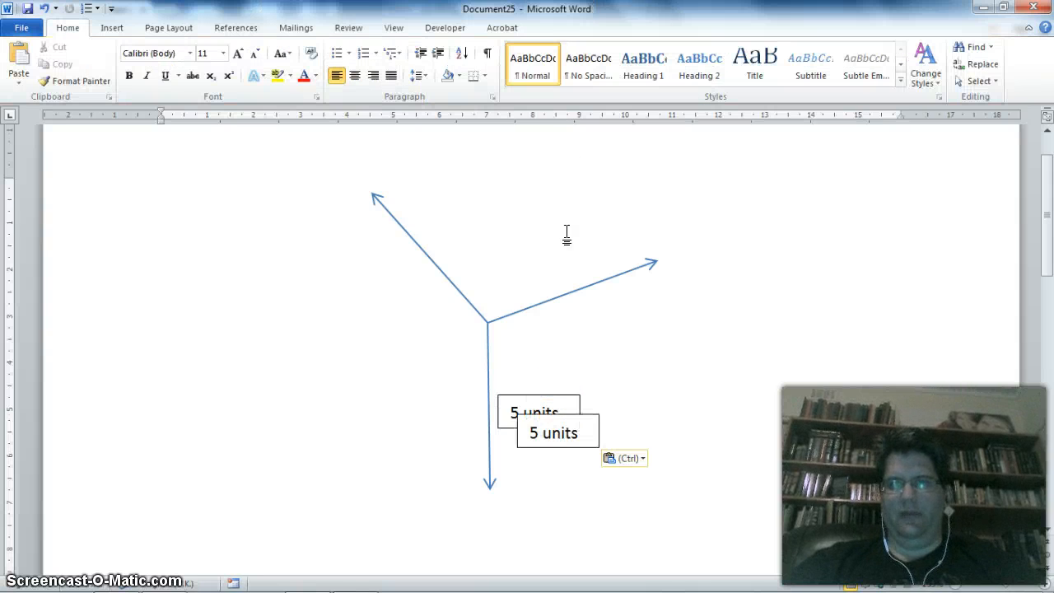
pyautogui.moveTo(588, 414); pyautogui.dragTo(652, 300)
pyautogui.click(598, 322)
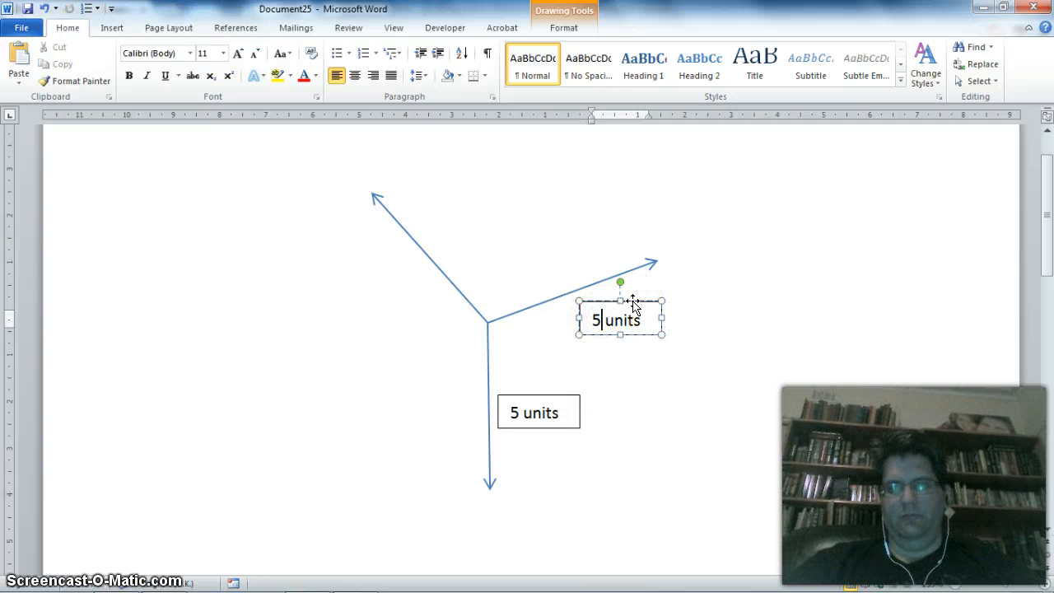
pyautogui.press('BackSpace')
pyautogui.write('4')
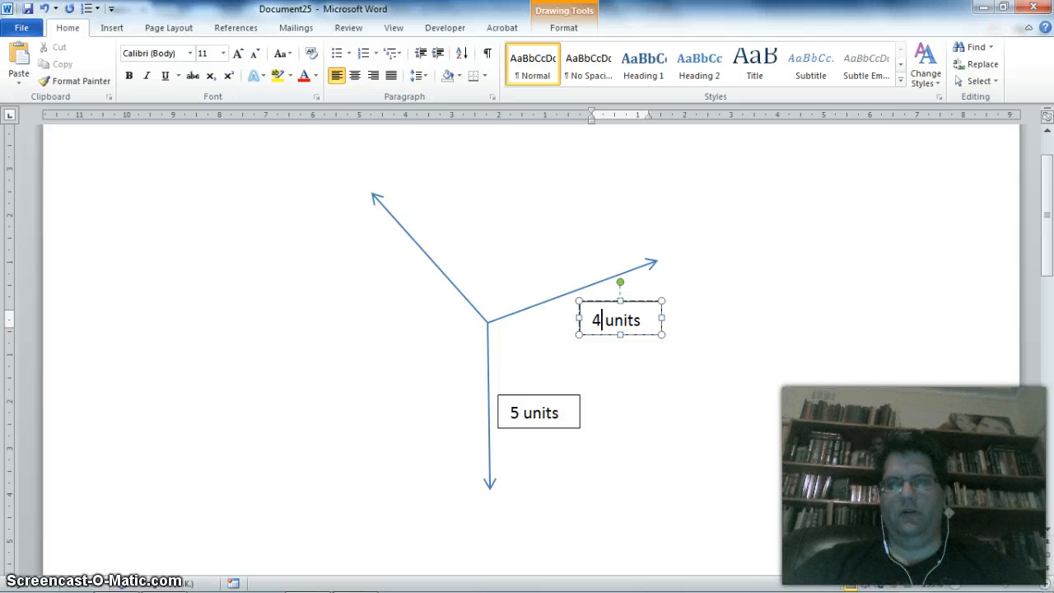
pyautogui.click(644, 378)
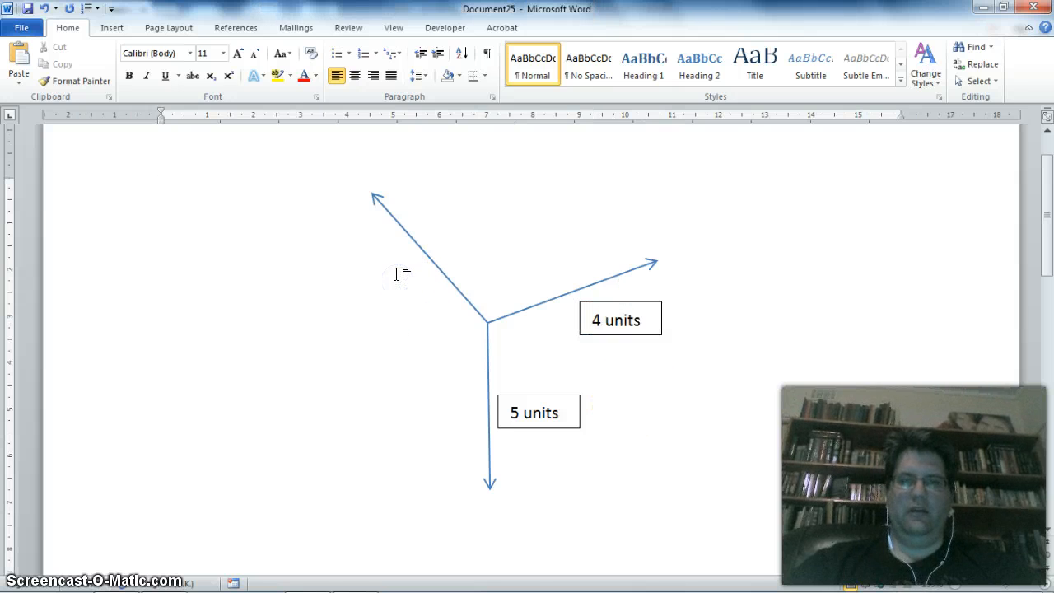
# - Paste another copy of the text box beside the upper-left arrow and change its label to "4 units"
pyautogui.hotkey('ctrl', 'v')
pyautogui.moveTo(581, 414); pyautogui.dragTo(398, 258)
pyautogui.click(356, 276)
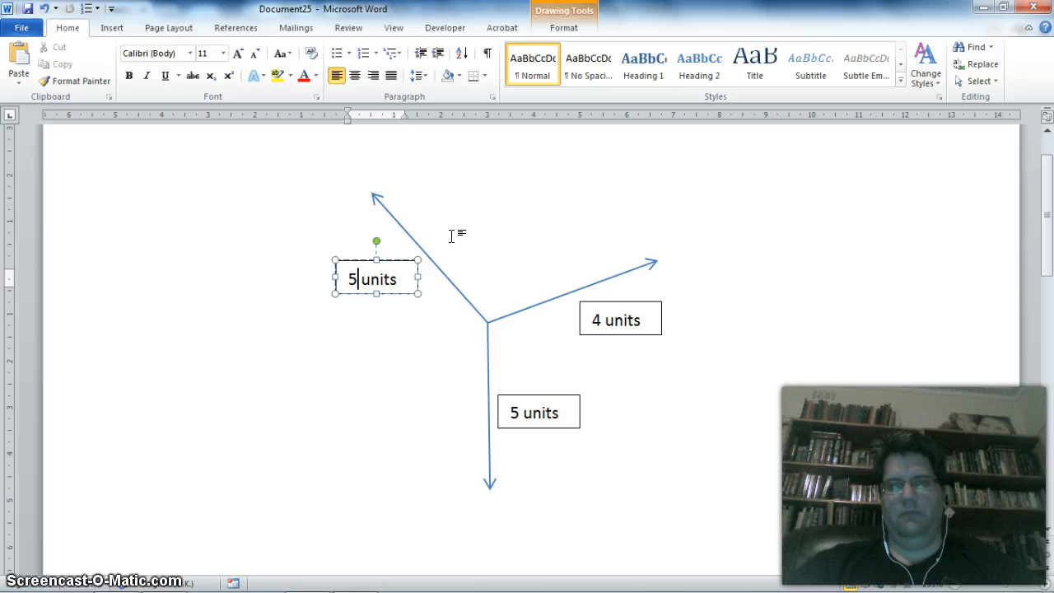
pyautogui.write('4')
pyautogui.press('BackSpace')
pyautogui.press('BackSpace')
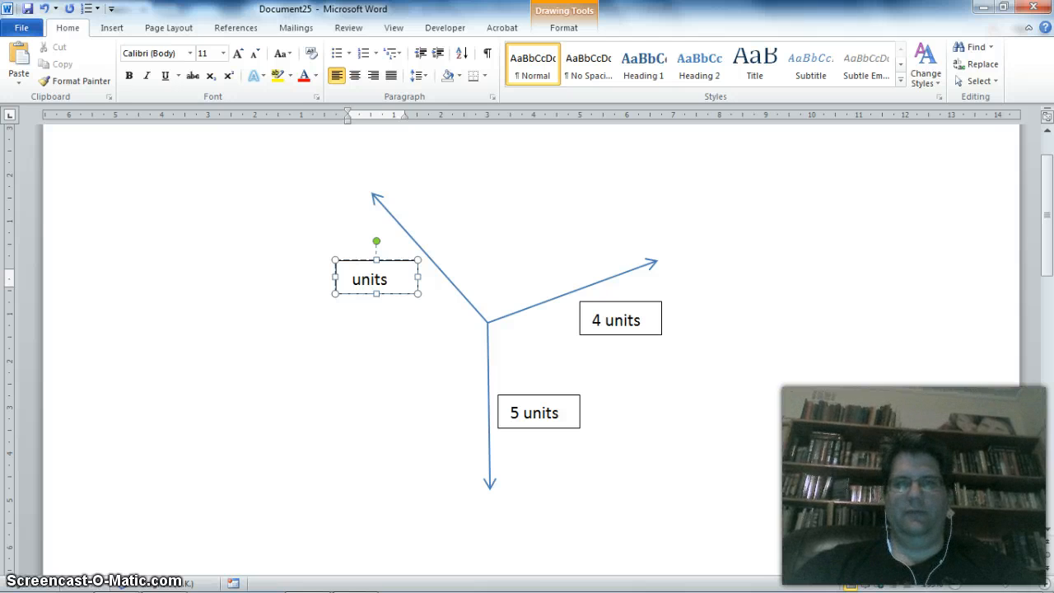
pyautogui.write('4')
pyautogui.click(468, 365)
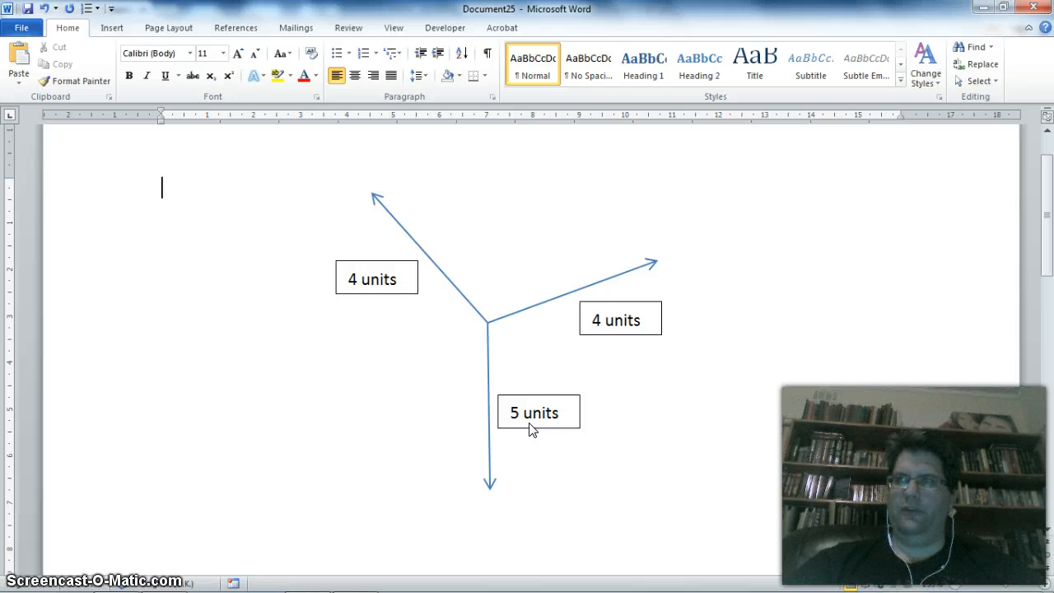
pyautogui.click(688, 412)
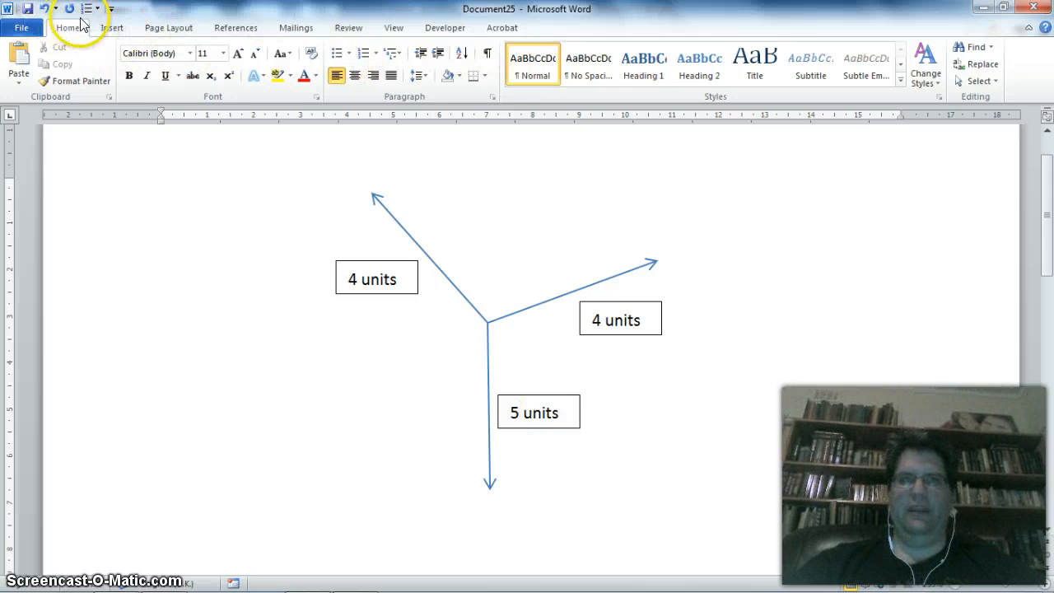
pyautogui.click(112, 28)
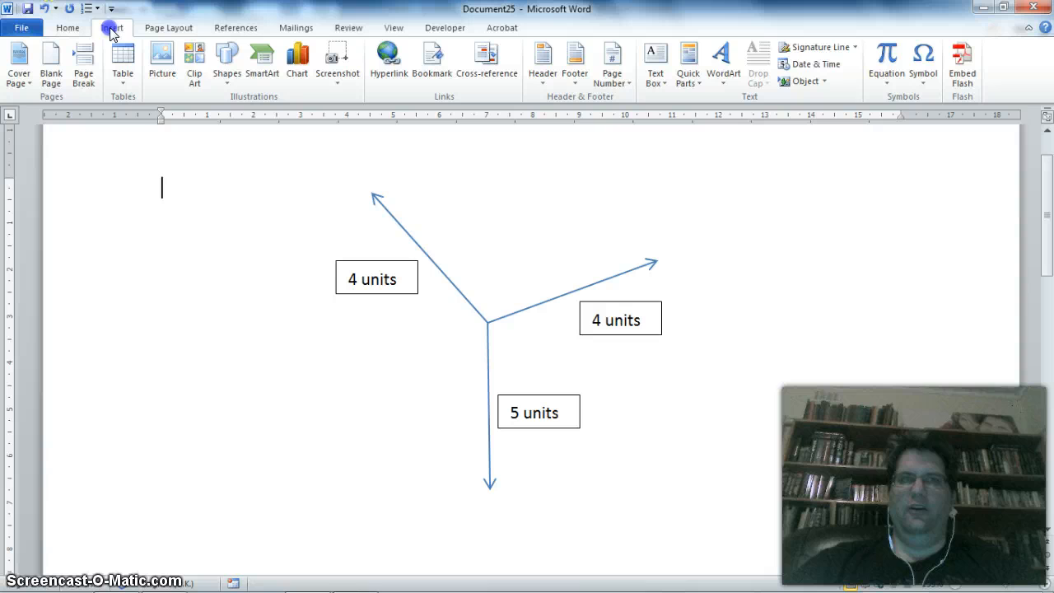
pyautogui.click(923, 78)
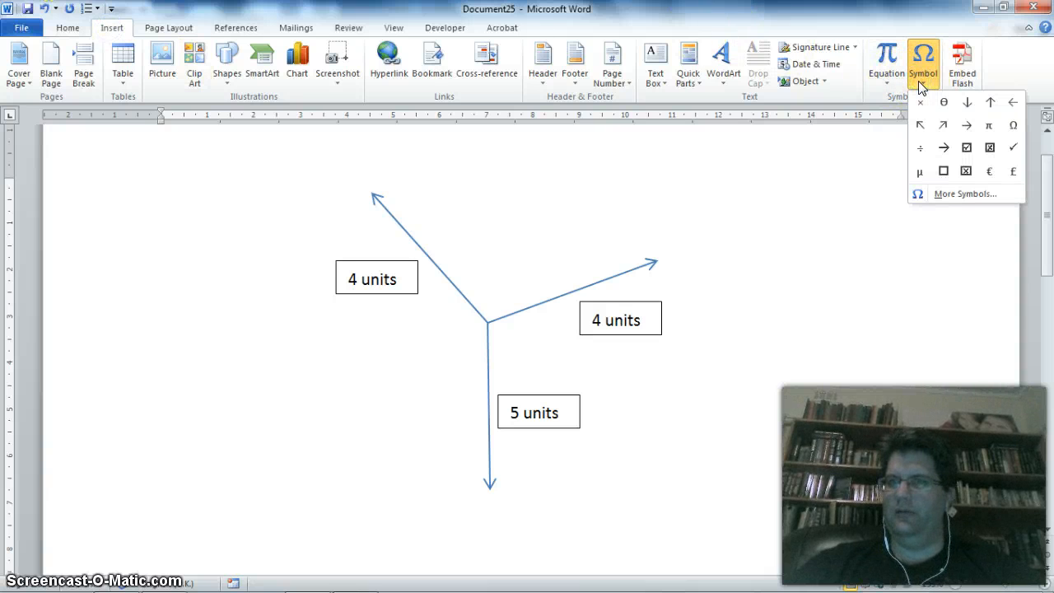
pyautogui.click(960, 202)
pyautogui.click(965, 198)
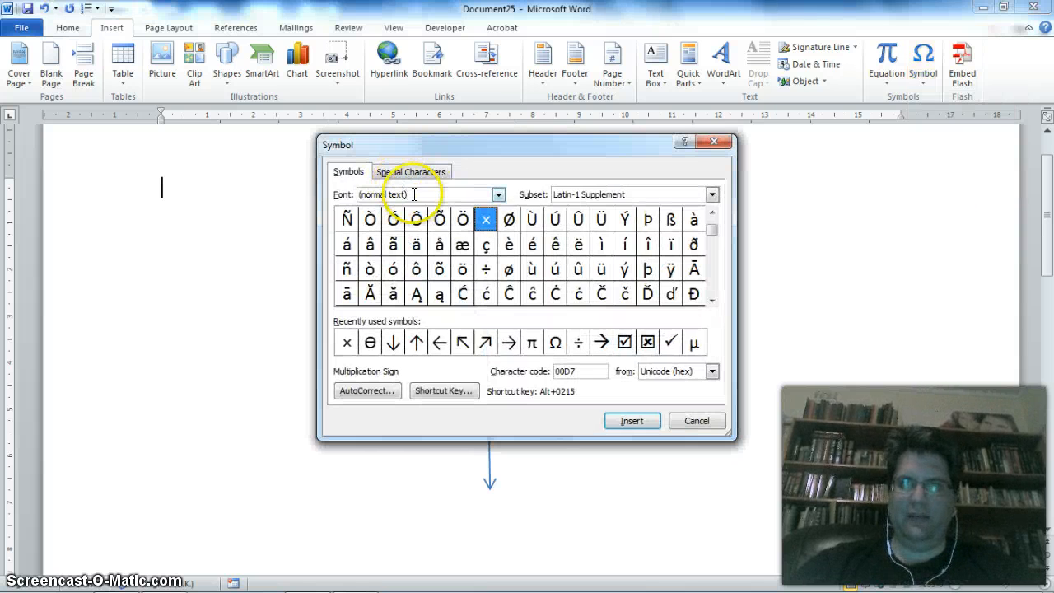
pyautogui.click(712, 277)
pyautogui.click(714, 278)
pyautogui.click(713, 279)
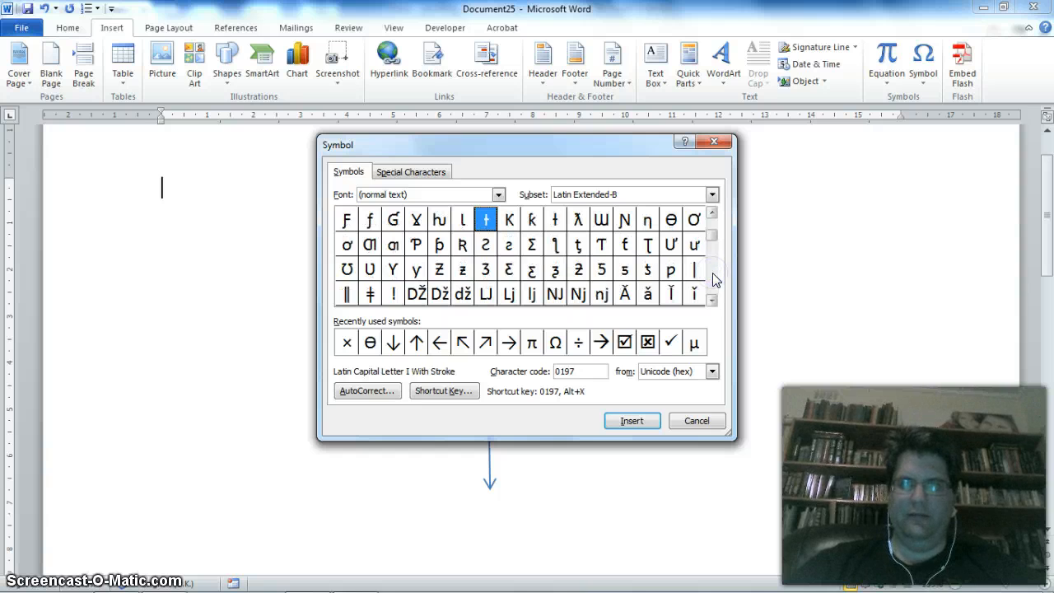
pyautogui.click(713, 279)
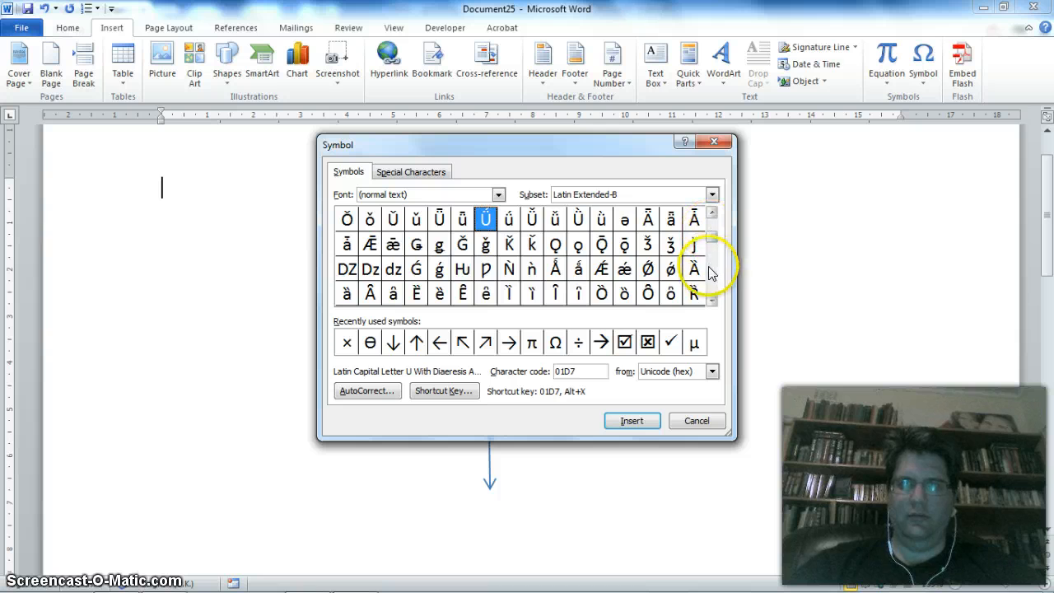
pyautogui.click(711, 279)
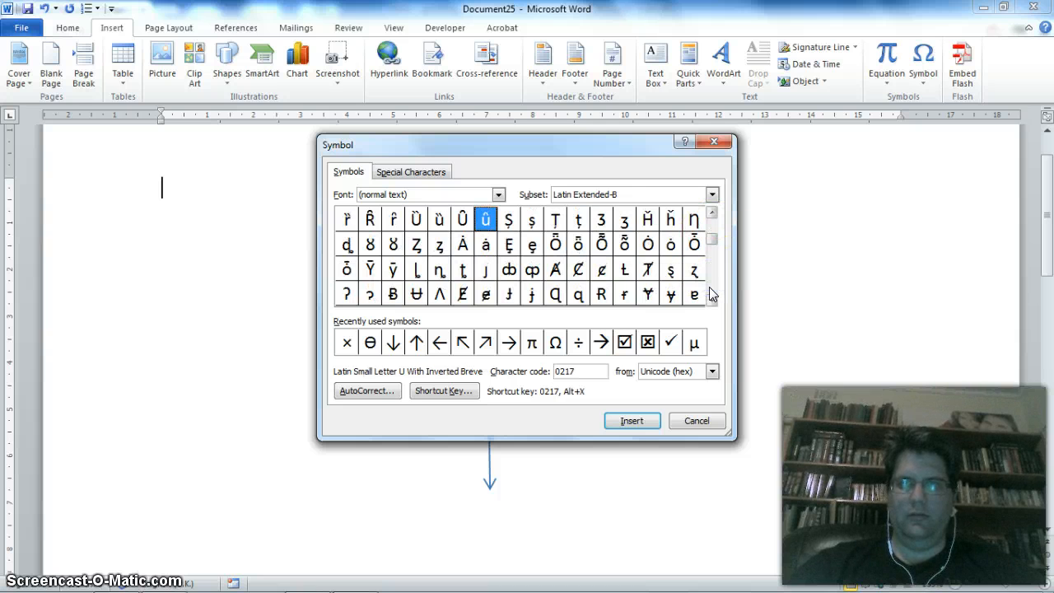
pyautogui.click(714, 295)
pyautogui.click(714, 295)
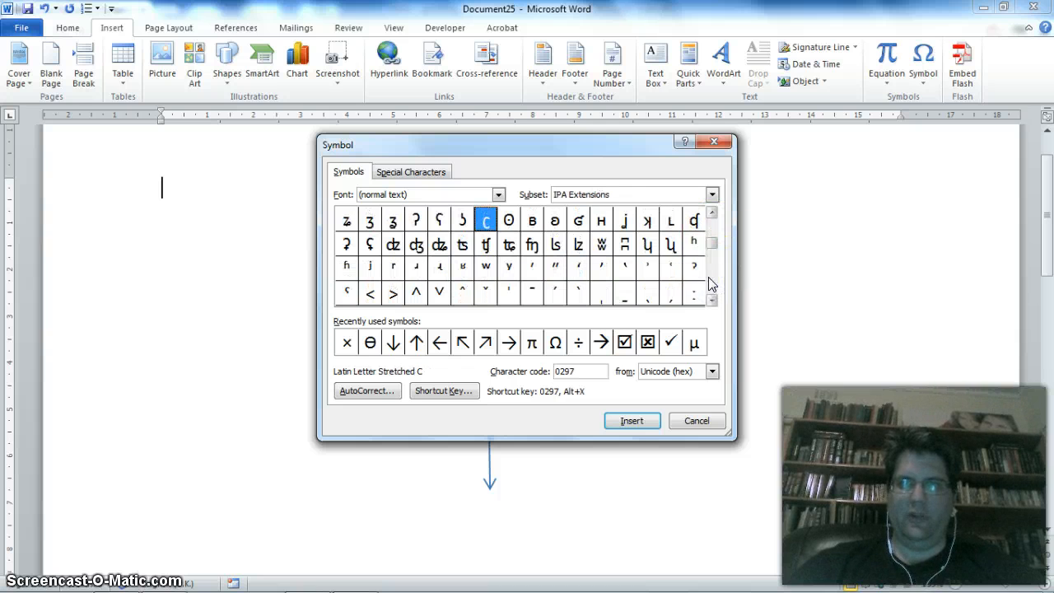
pyautogui.click(716, 144)
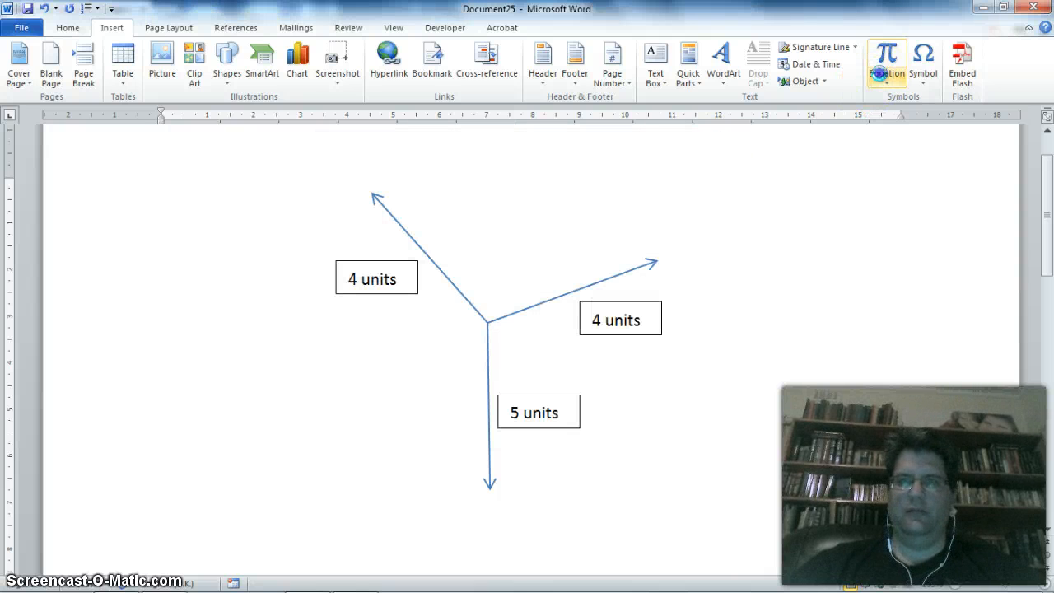
# - Insert a new equation at the text cursor with a summation operator without limits, followed by "F ="
pyautogui.click(879, 73)
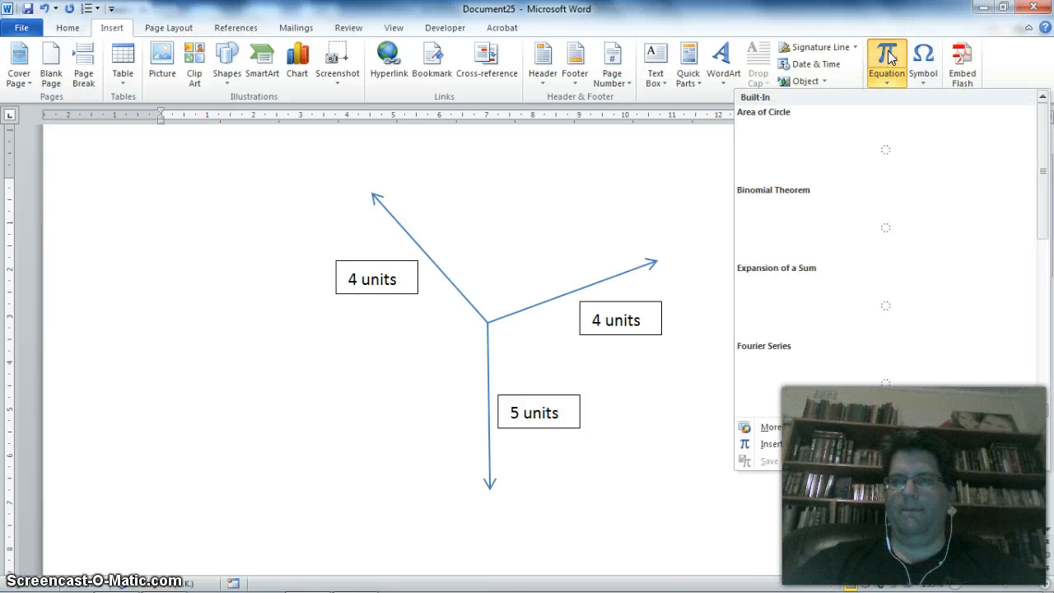
pyautogui.click(889, 53)
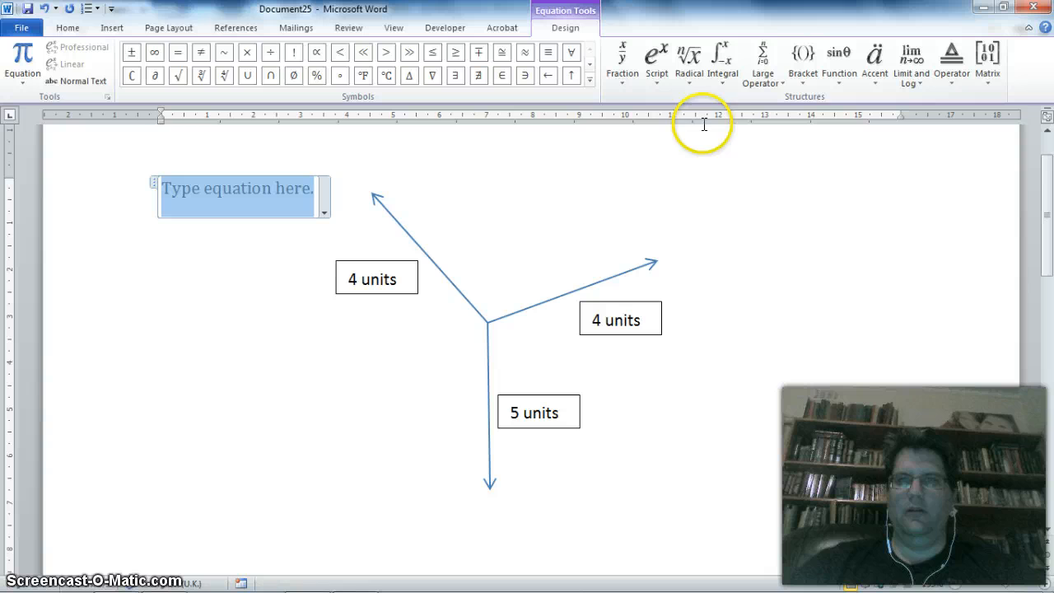
pyautogui.click(759, 79)
pyautogui.click(759, 145)
pyautogui.write('F =')
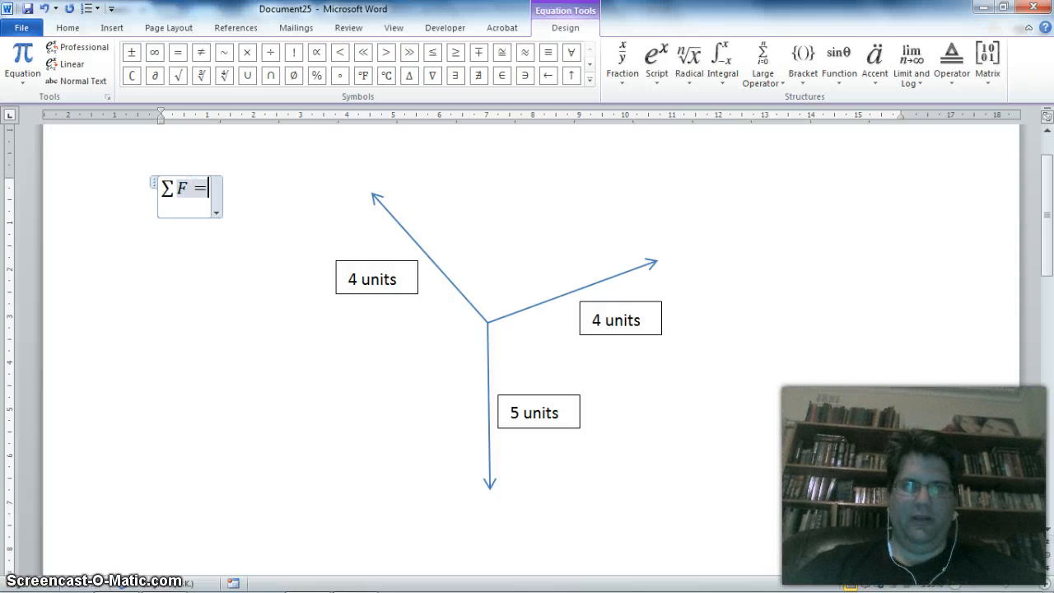
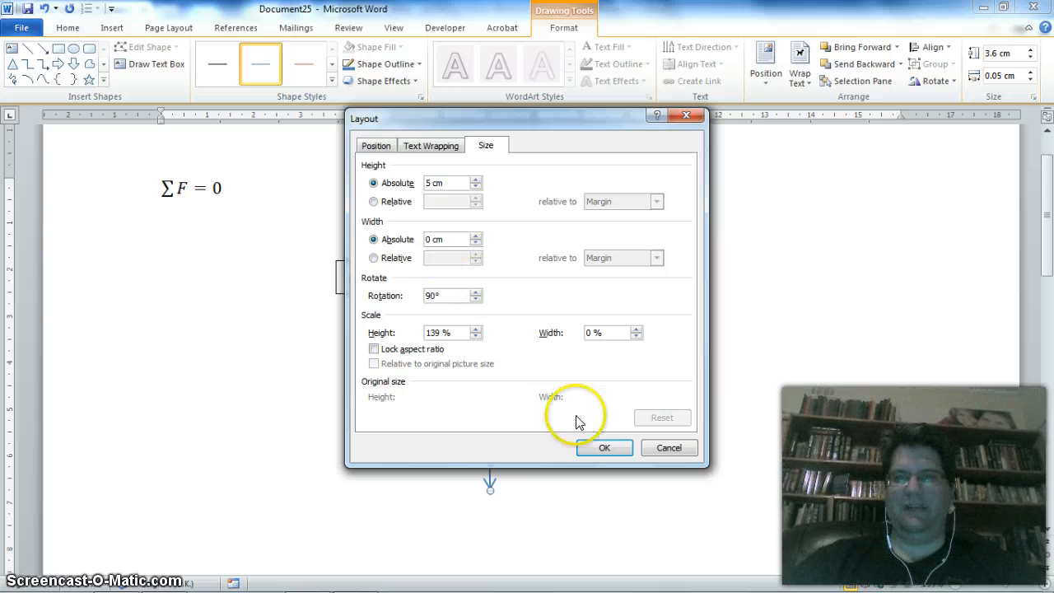
# - Size the "5 units" arrow to 5 cm high and 0 cm wide, with its rotation set to 0°
pyautogui.click(607, 447)
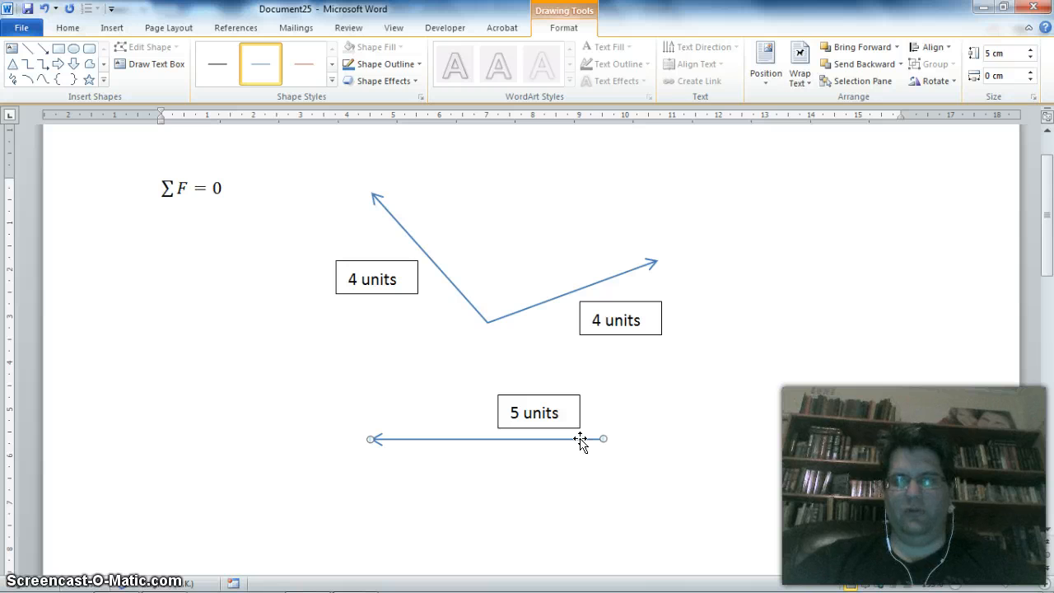
pyautogui.rightClick(582, 445)
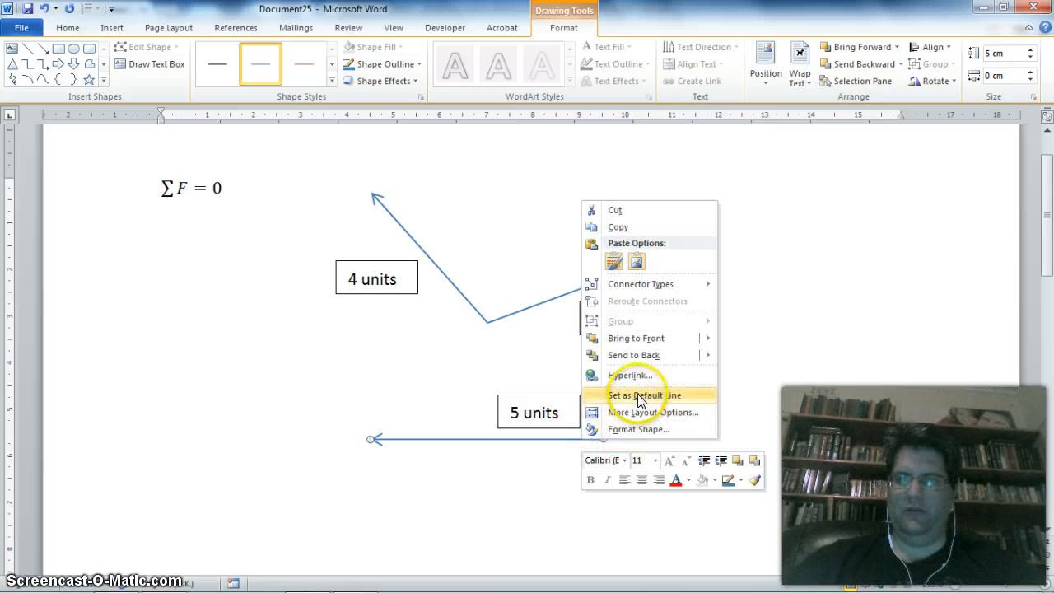
pyautogui.click(642, 413)
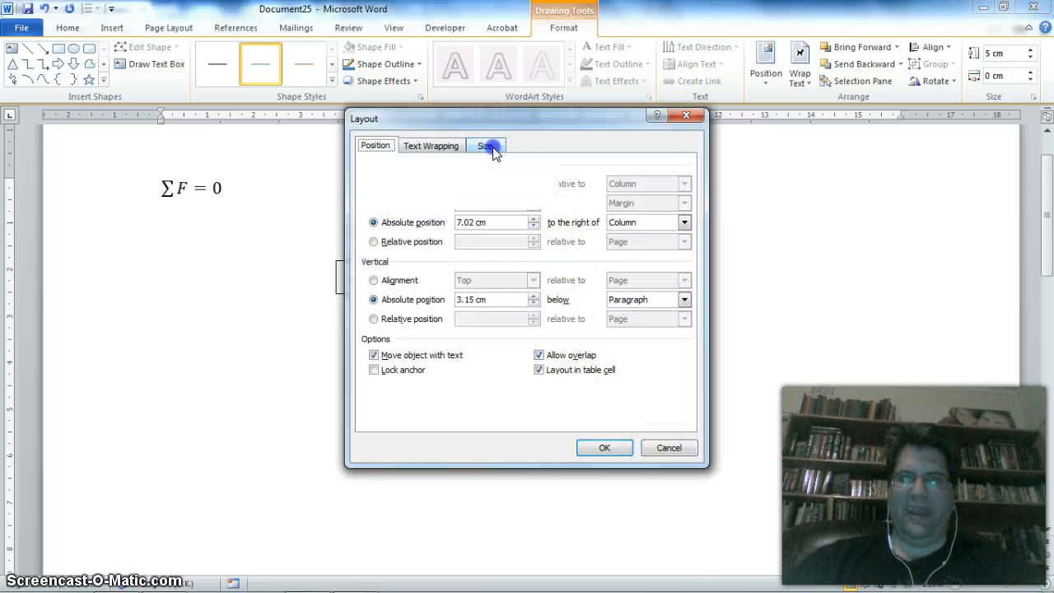
pyautogui.click(487, 147)
pyautogui.click(434, 295)
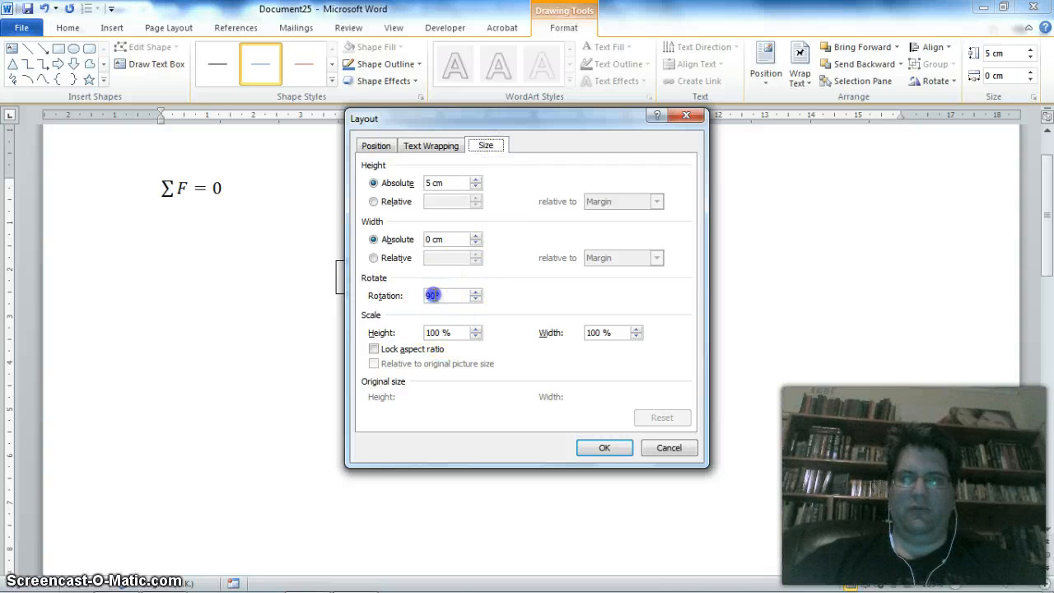
pyautogui.write('0')
pyautogui.click(616, 445)
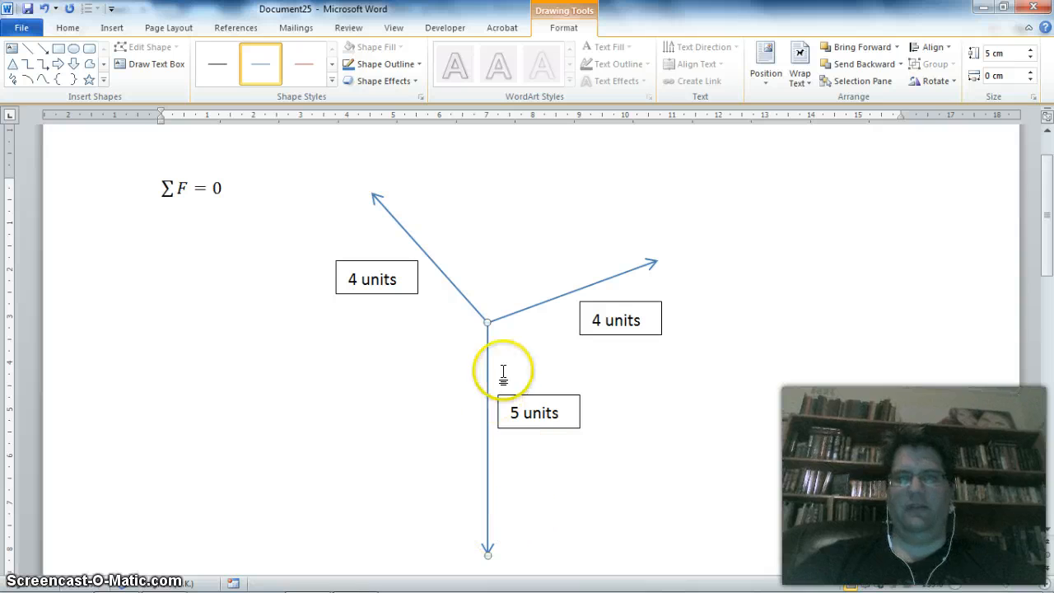
# - Make the upper-right arrow 0 cm high and 4 cm wide, and move its tail onto the start of the downward arrow
pyautogui.click(542, 305)
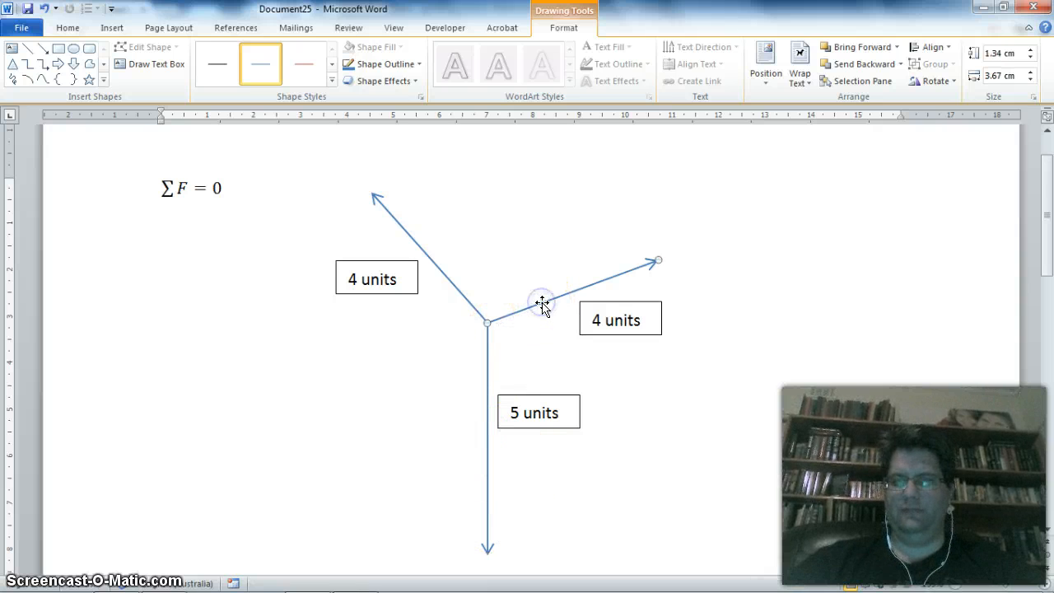
pyautogui.rightClick(542, 305)
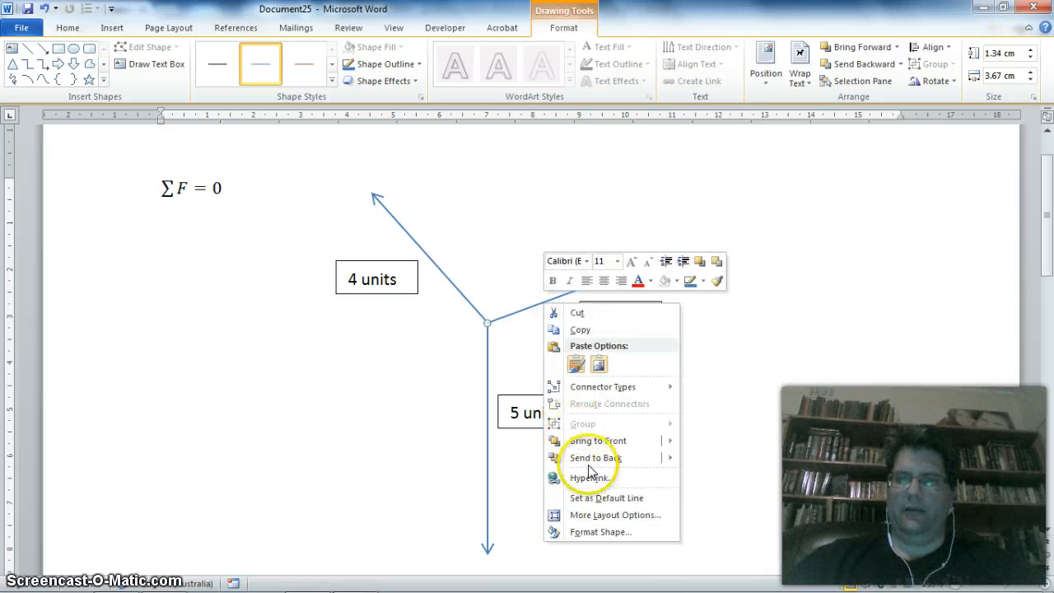
pyautogui.click(598, 517)
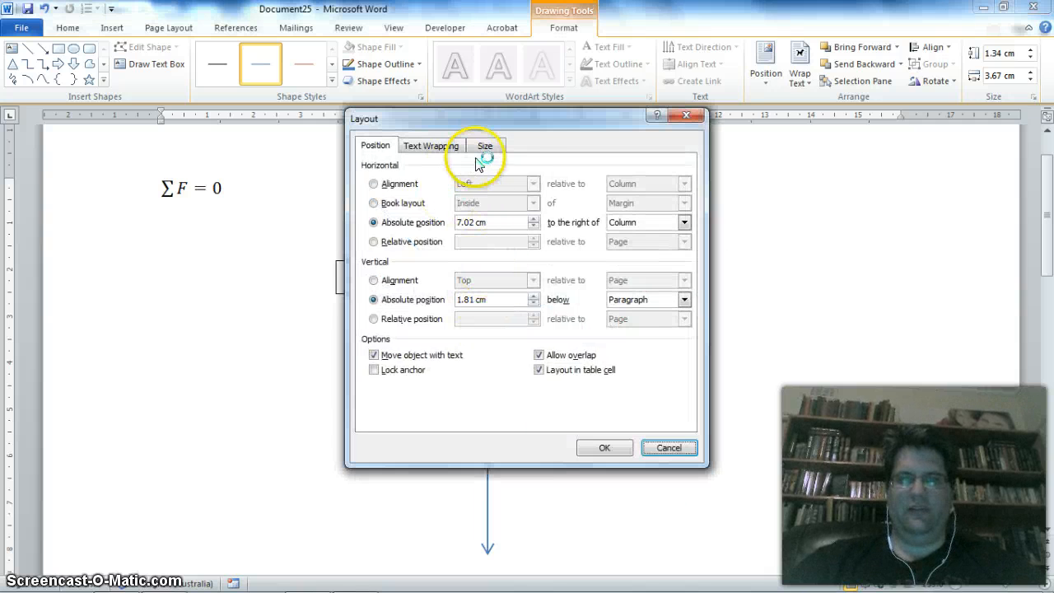
pyautogui.click(486, 146)
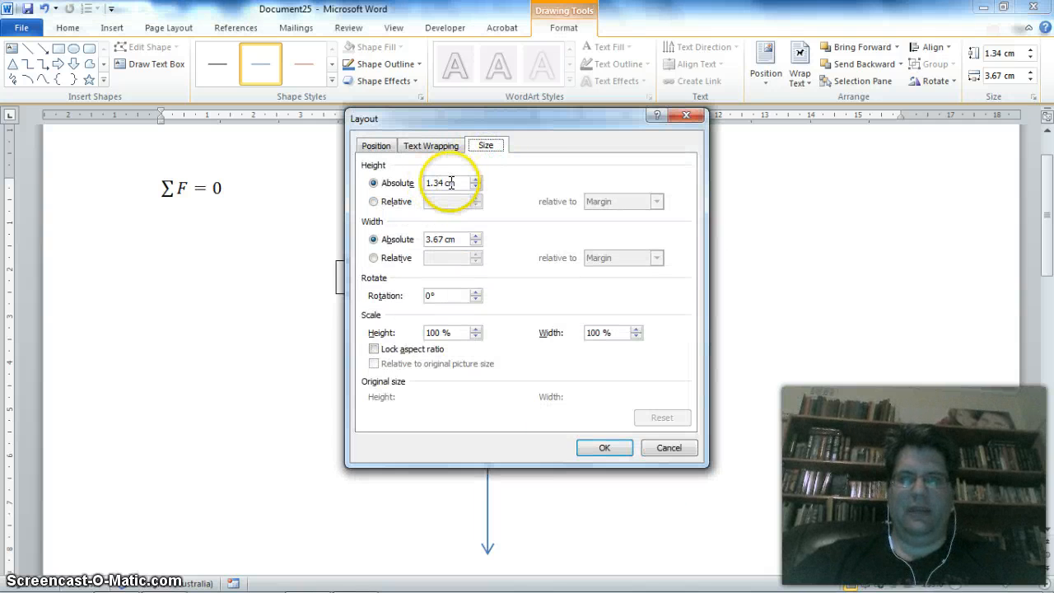
pyautogui.moveTo(444, 183); pyautogui.dragTo(412, 188)
pyautogui.click(441, 239)
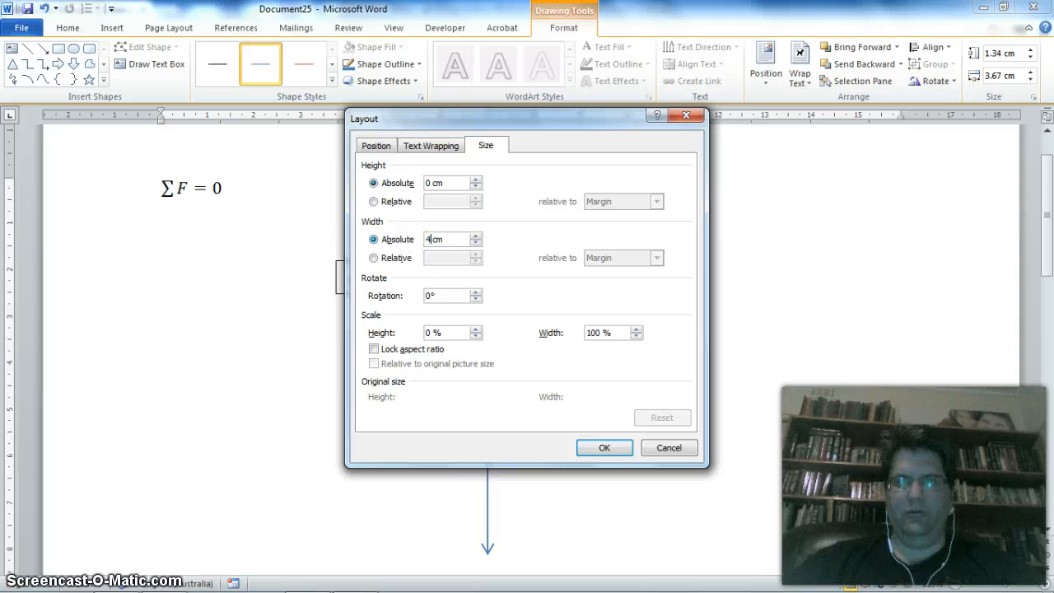
pyautogui.click(428, 295)
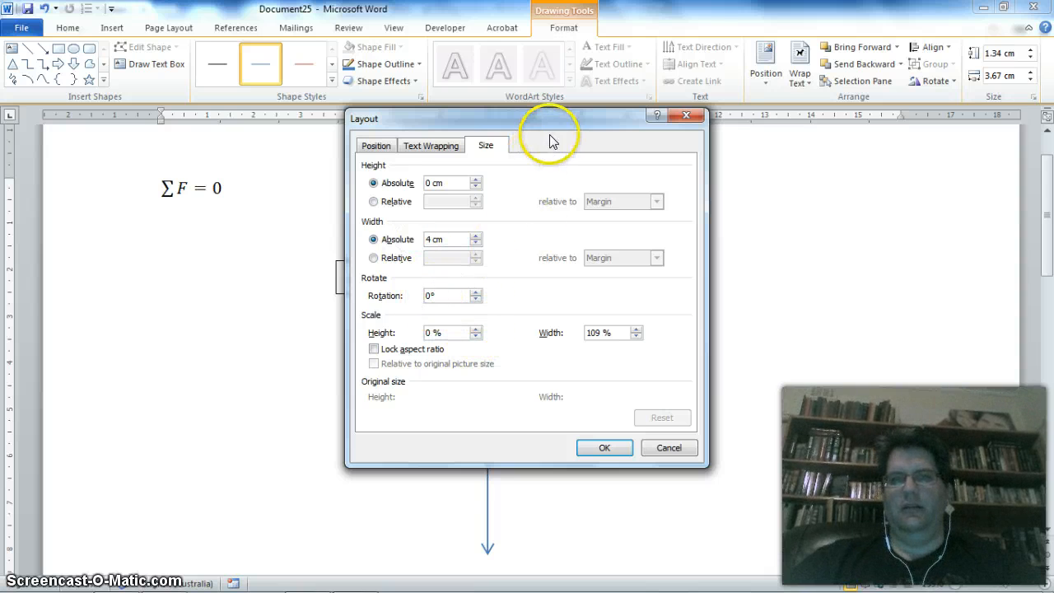
pyautogui.moveTo(552, 116); pyautogui.dragTo(291, 124)
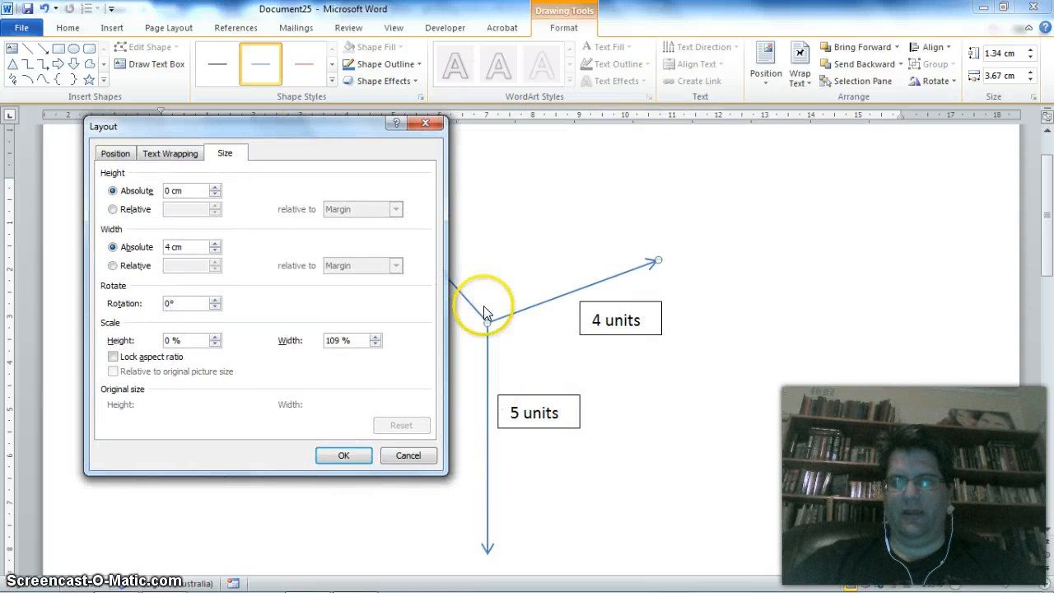
pyautogui.click(344, 456)
pyautogui.moveTo(543, 262); pyautogui.dragTo(549, 323)
# - Rotate the horizontal "4 units" arrow slightly counterclockwise and move its tail back to the common point
pyautogui.rightClick(549, 326)
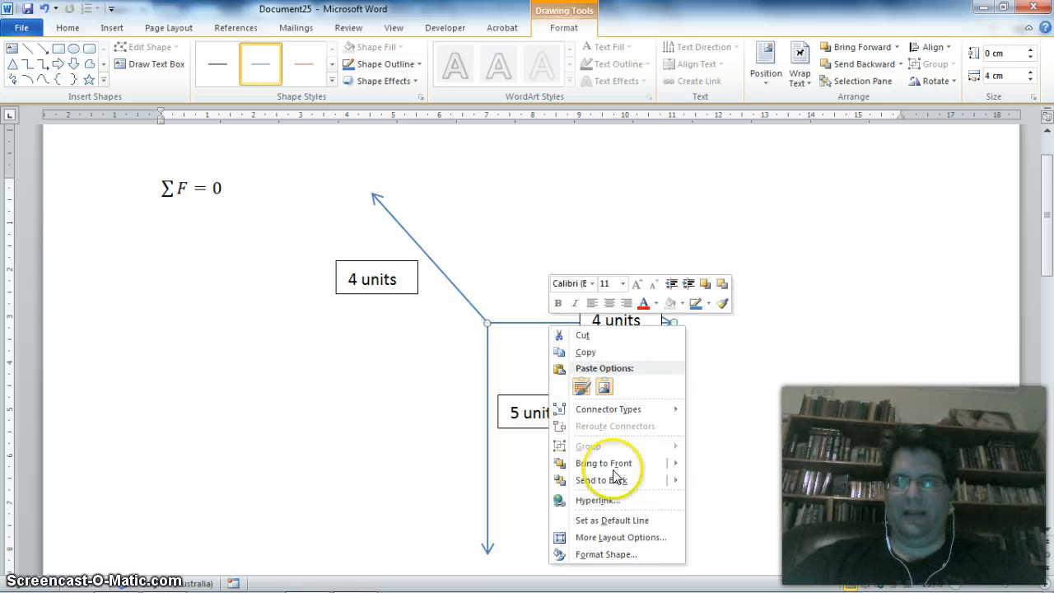
pyautogui.click(628, 541)
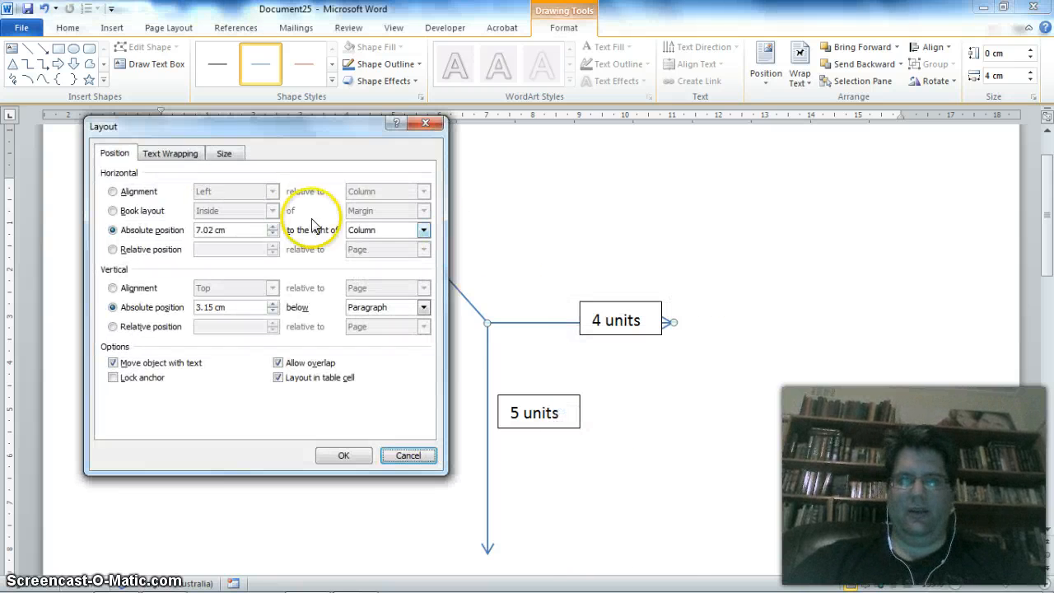
pyautogui.click(231, 153)
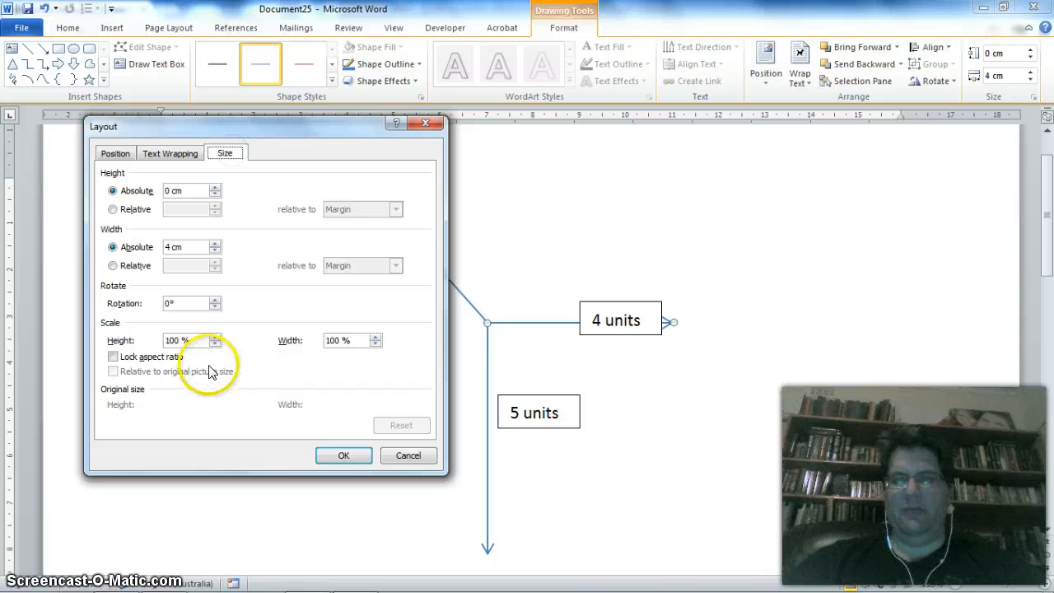
pyautogui.click(170, 304)
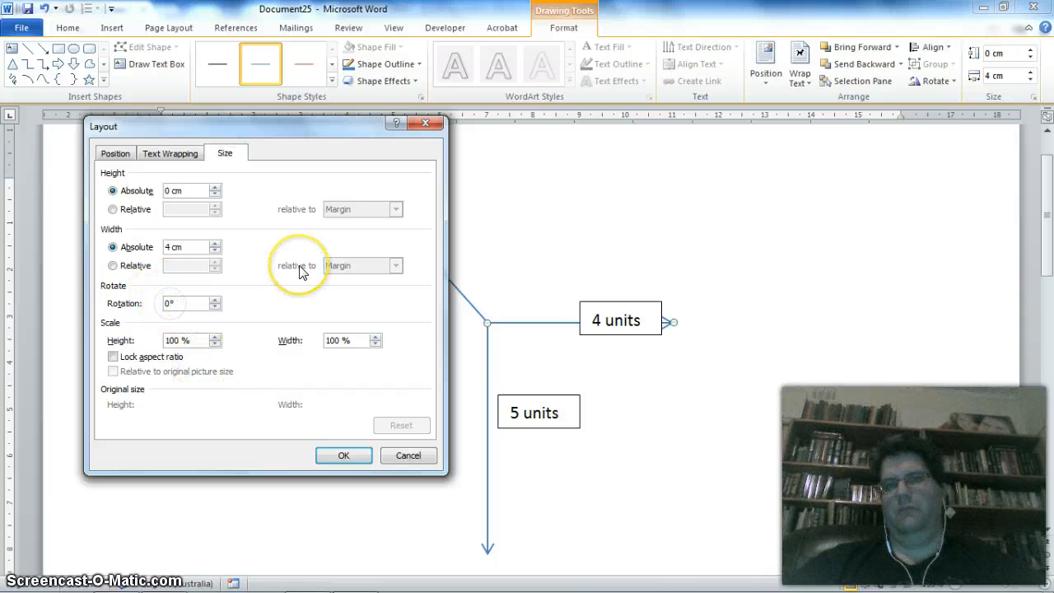
pyautogui.press('BackSpace')
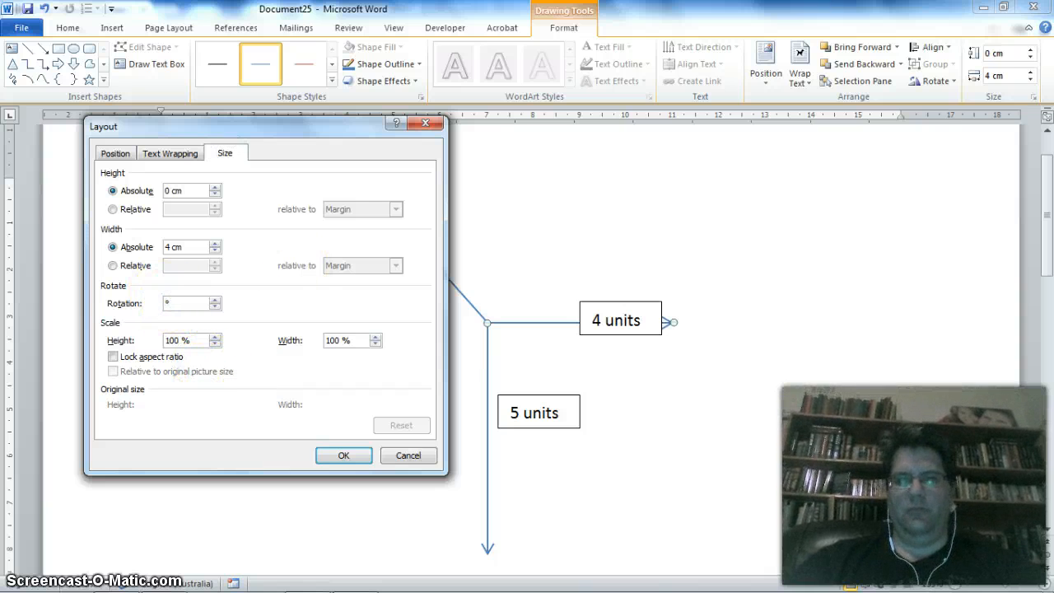
pyautogui.write('-30')
pyautogui.click(356, 456)
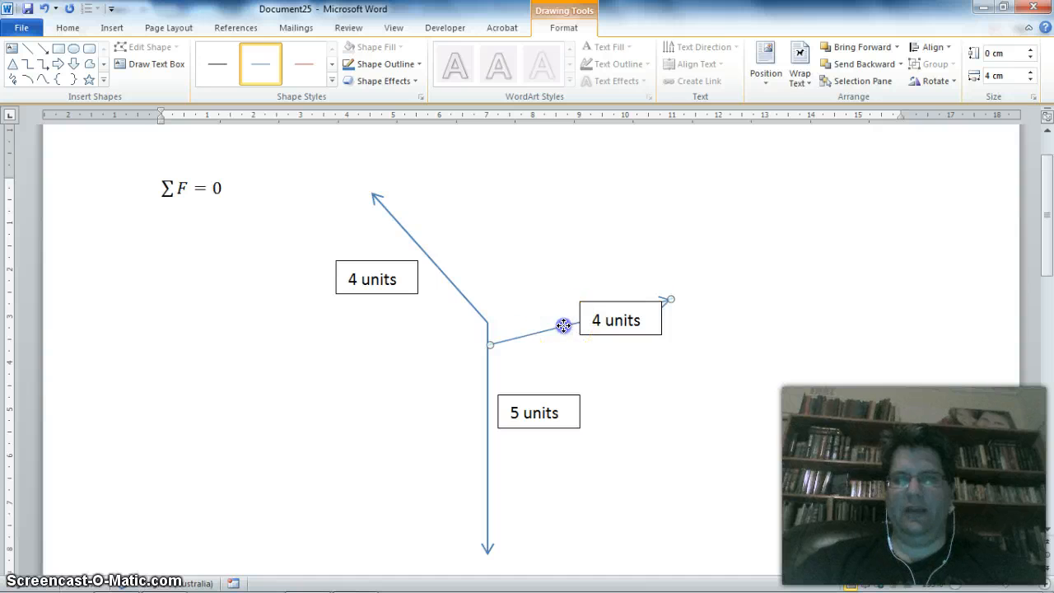
pyautogui.moveTo(562, 306); pyautogui.dragTo(559, 306)
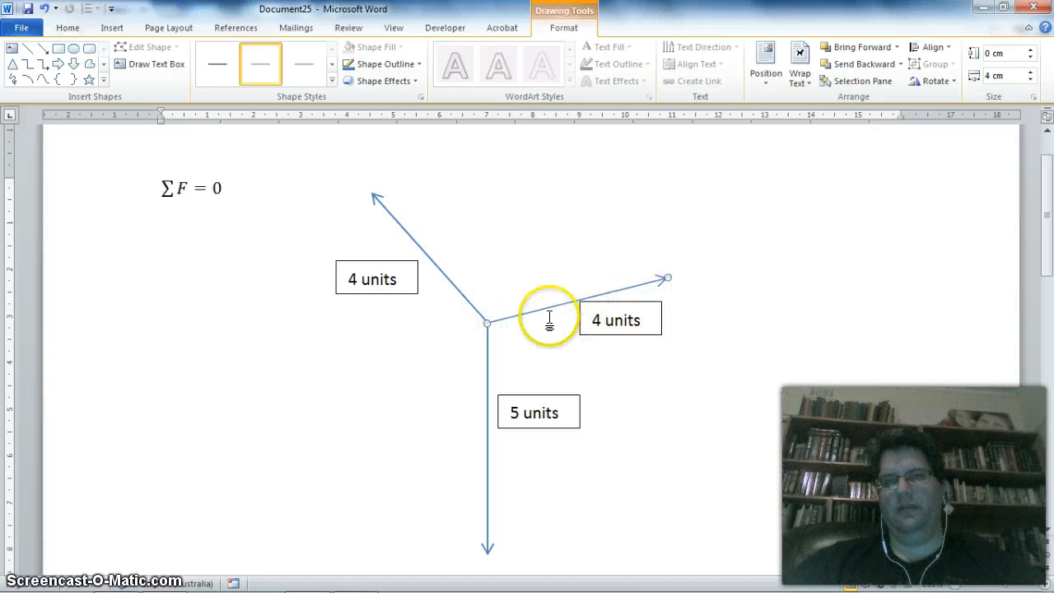
# - Make the upper-left arrow 0 cm high and 4 cm wide, and move its tail onto the common point
pyautogui.rightClick(441, 275)
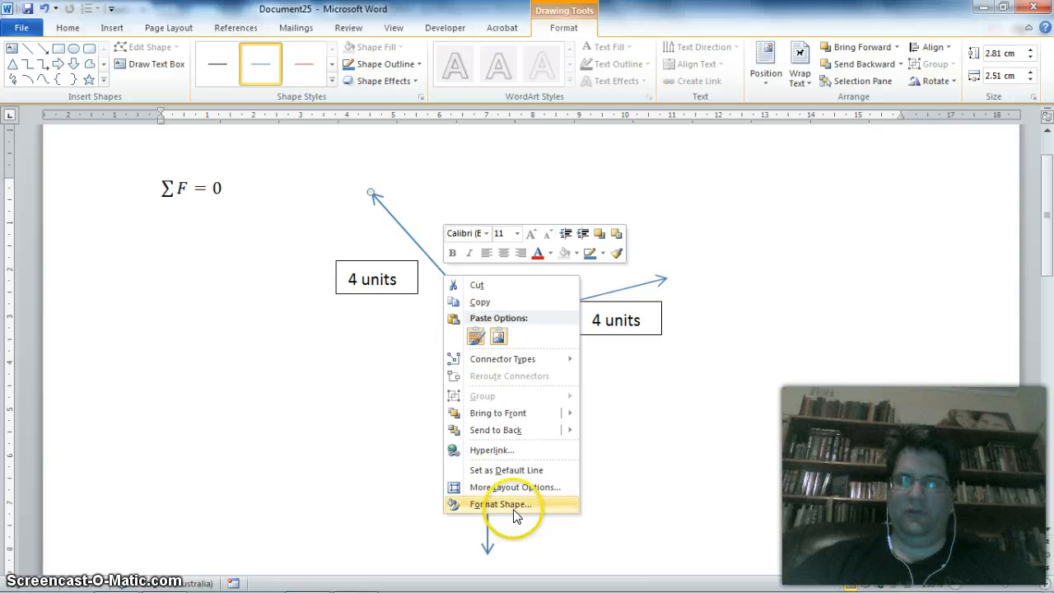
pyautogui.click(502, 487)
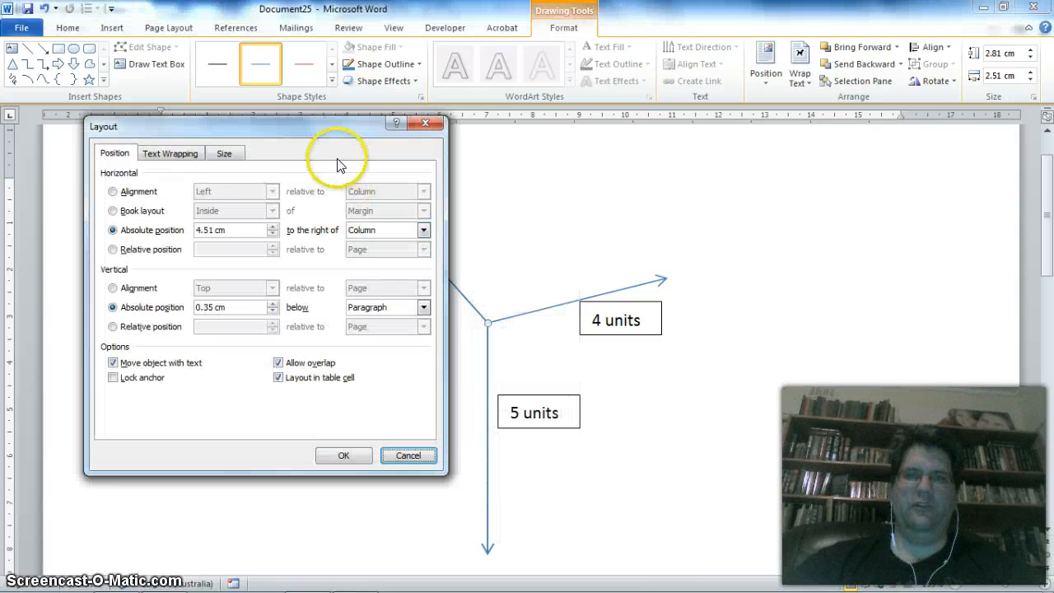
pyautogui.click(224, 153)
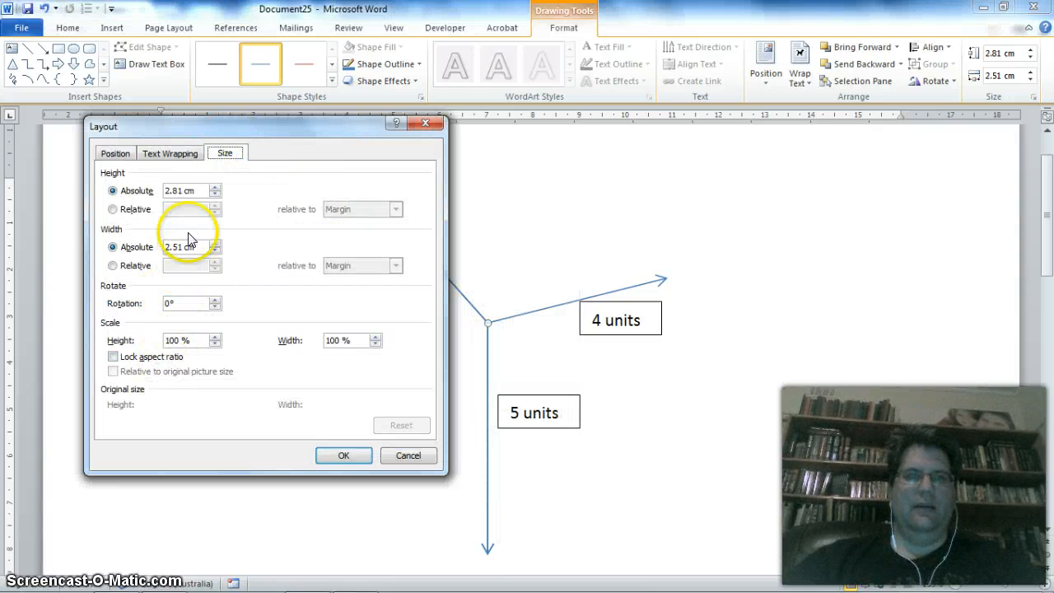
pyautogui.click(179, 190)
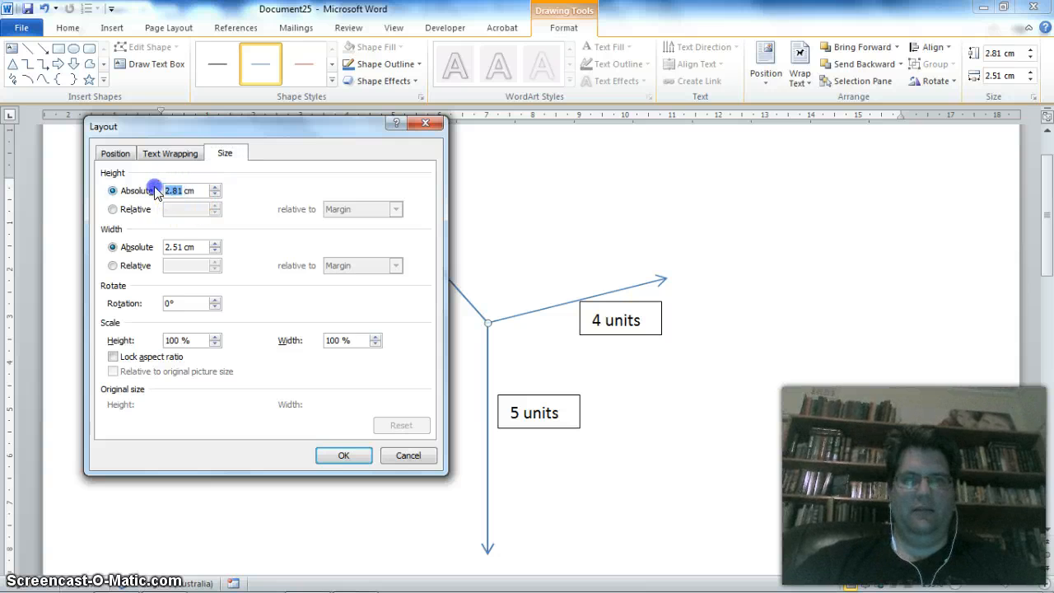
pyautogui.write('0')
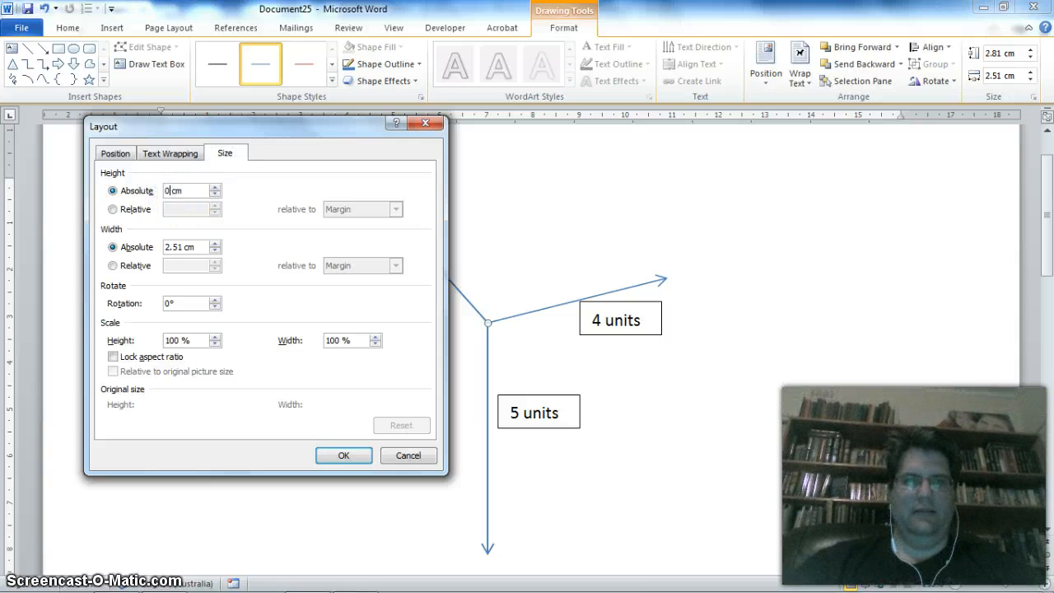
pyautogui.moveTo(181, 247); pyautogui.dragTo(141, 247)
pyautogui.click(181, 248)
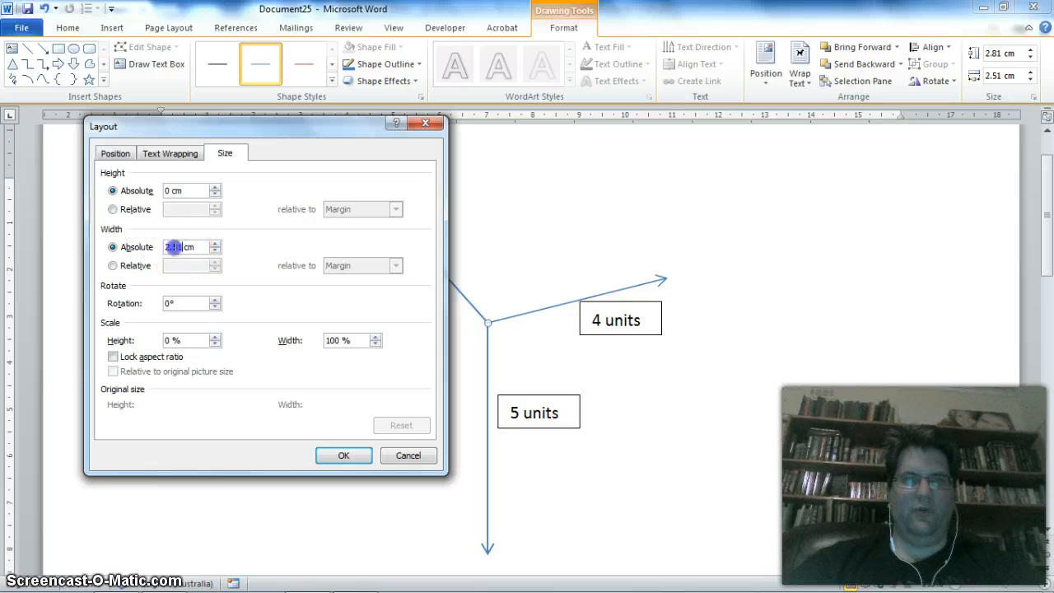
pyautogui.write('4')
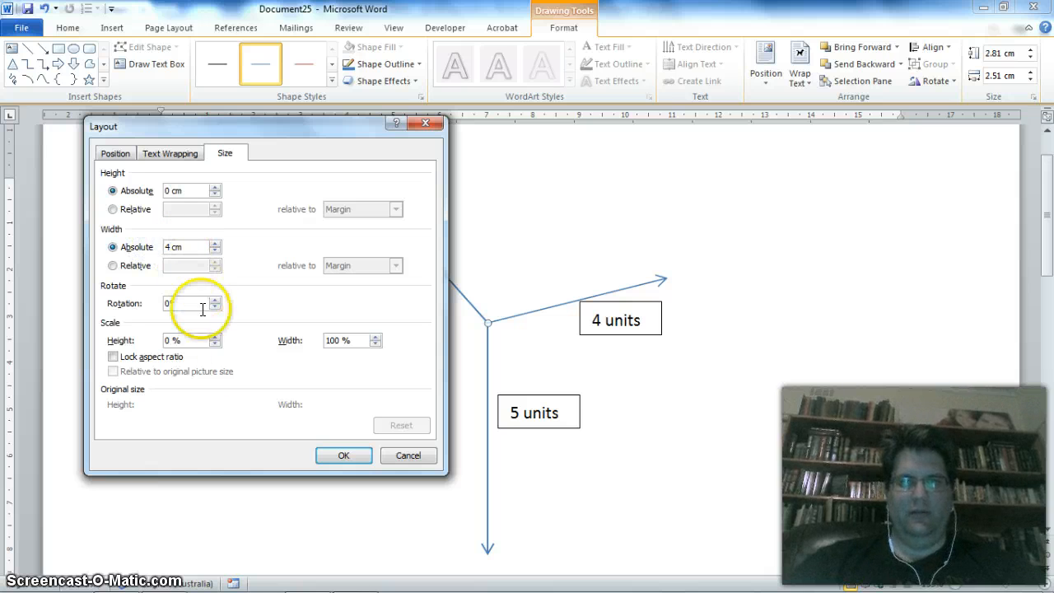
pyautogui.click(343, 455)
pyautogui.moveTo(473, 195); pyautogui.dragTo(403, 322)
# - Rotate the left-pointing 4 cm arrow to 60° and move its tail back onto the common point
pyautogui.rightClick(404, 322)
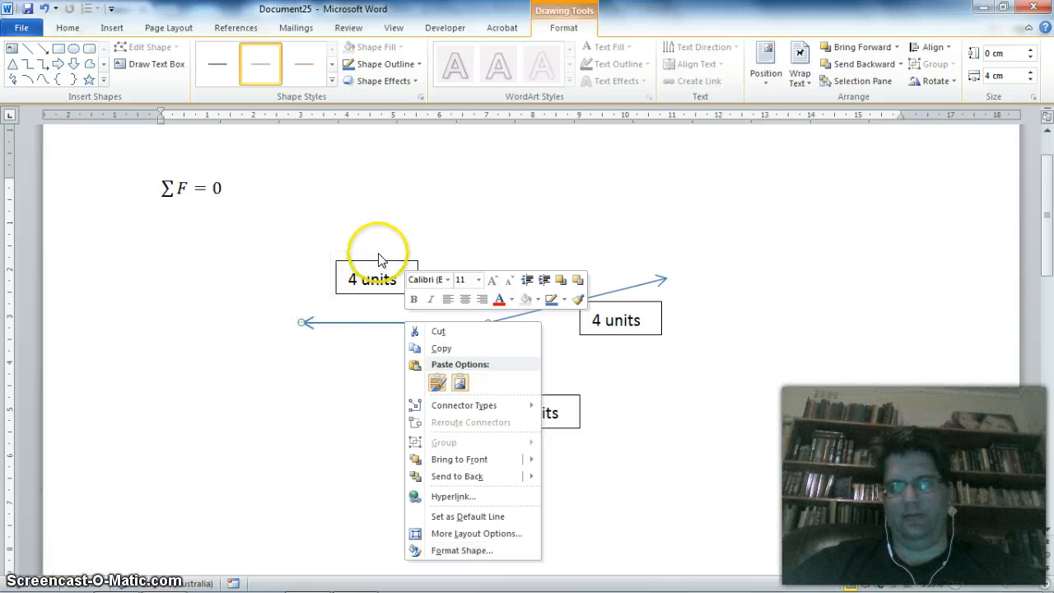
pyautogui.click(482, 537)
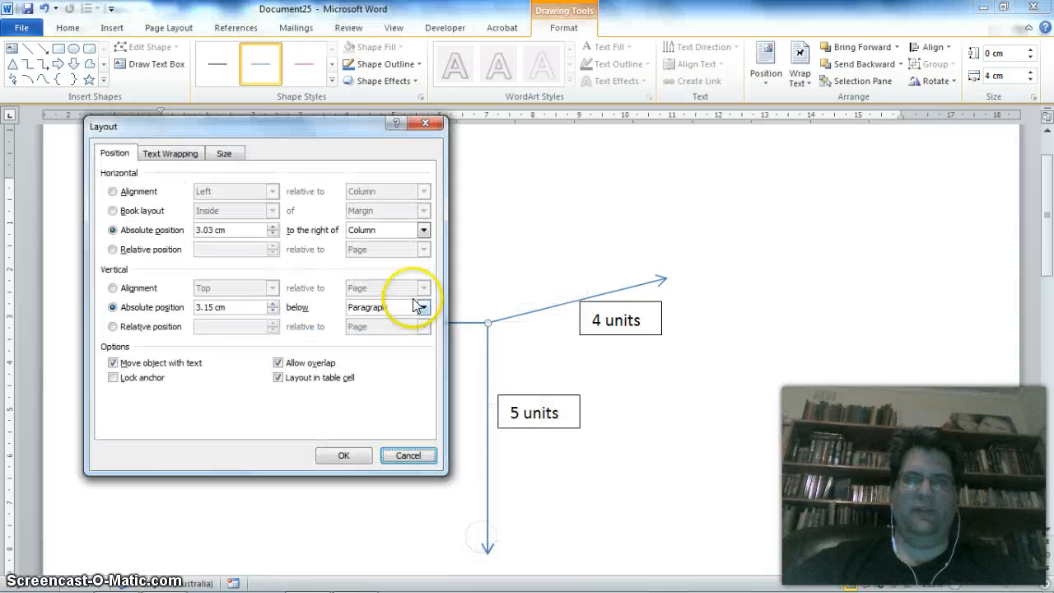
pyautogui.click(224, 153)
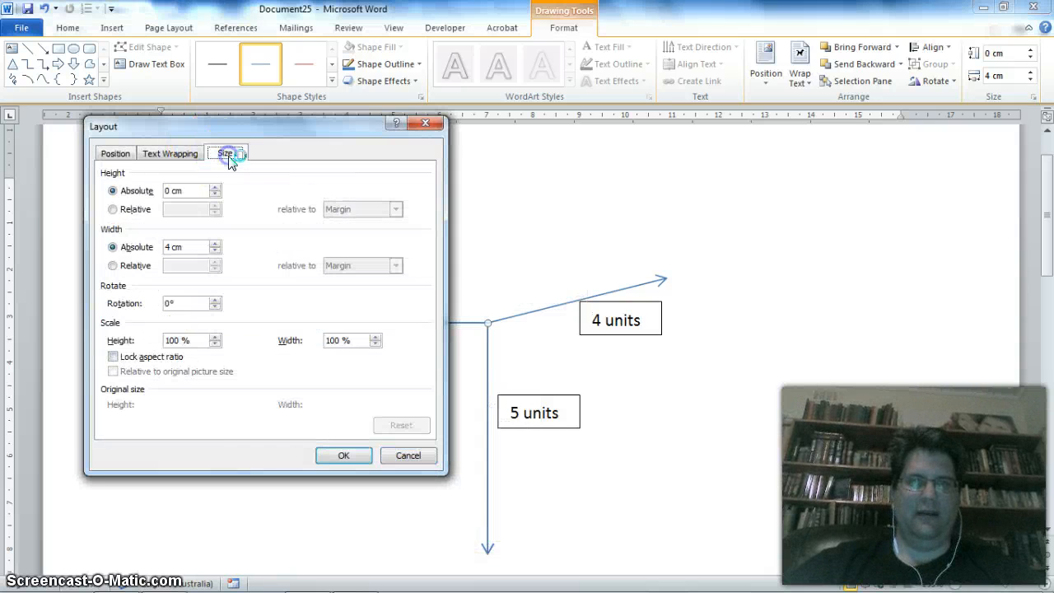
pyautogui.click(172, 304)
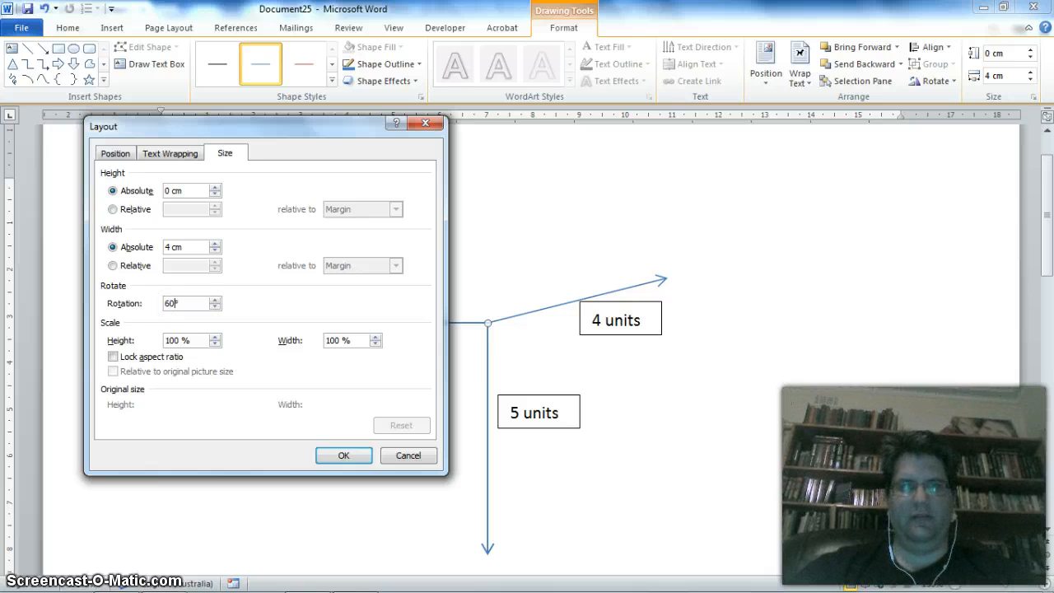
pyautogui.click(344, 457)
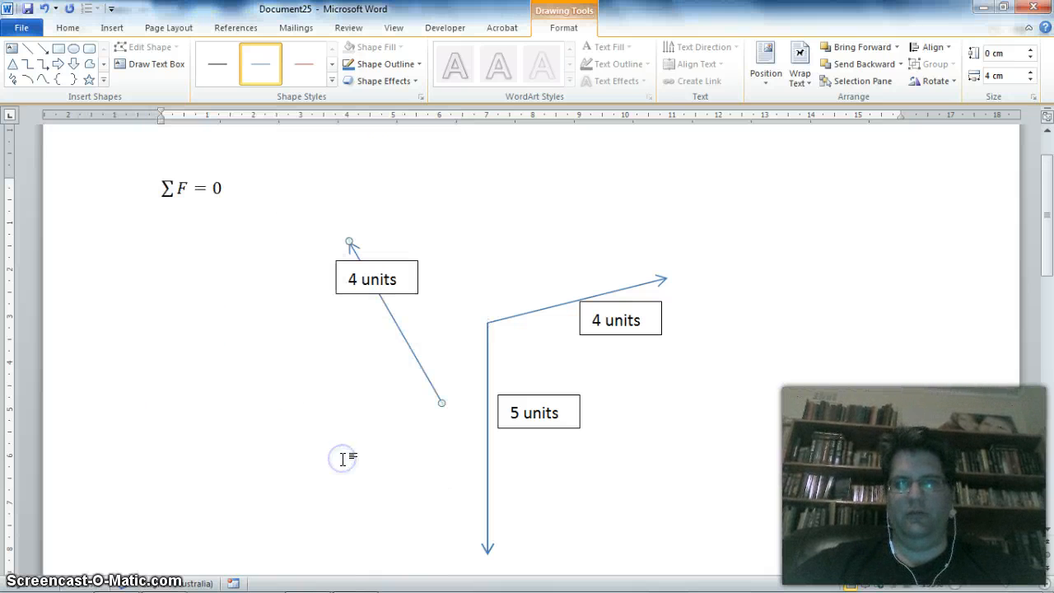
pyautogui.moveTo(415, 357); pyautogui.dragTo(457, 277)
pyautogui.click(603, 365)
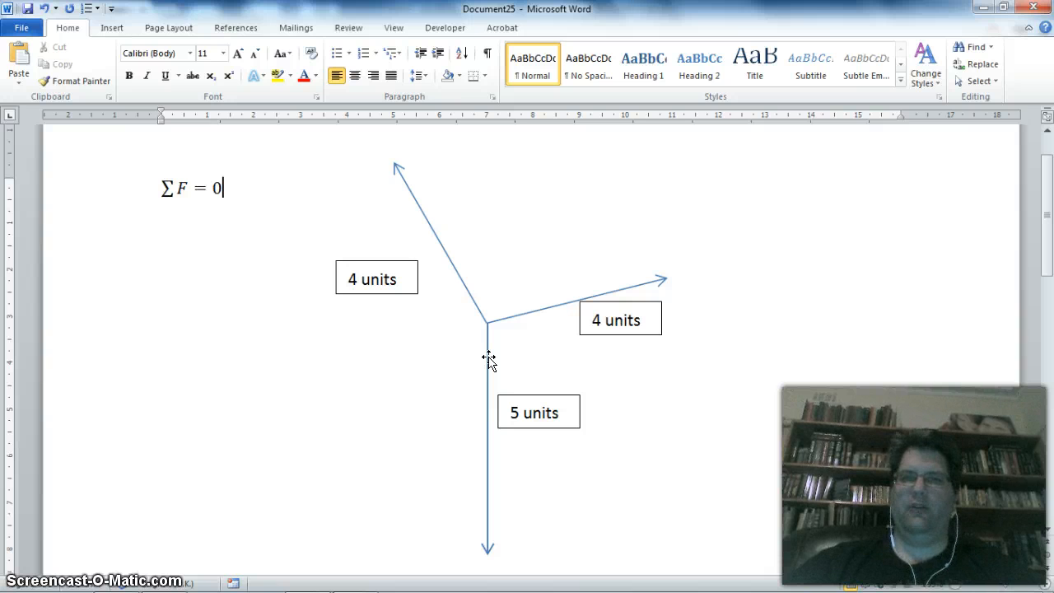
# - Chain the arrows head to tail: place the 5 cm arrow at the right arrow's tip and the upper-left arrow at the 5 cm arrow's tip
pyautogui.moveTo(477, 390)
pyautogui.mouseDown()
pyautogui.moveTo(440, 405)
pyautogui.moveTo(631, 355)
pyautogui.moveTo(666, 321)
pyautogui.mouseUp()
pyautogui.click(440, 376)
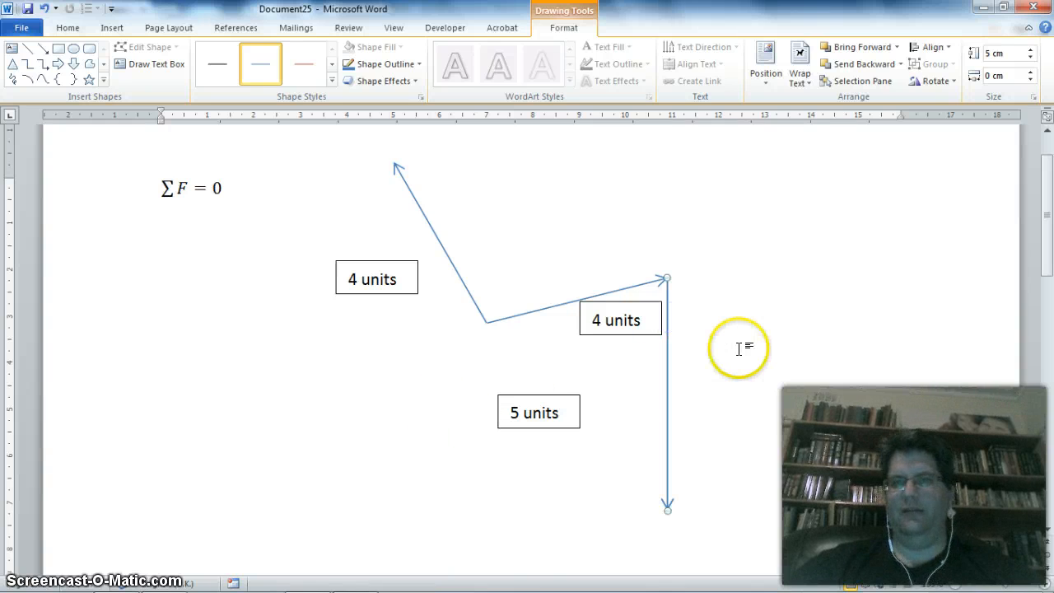
pyautogui.click(456, 271)
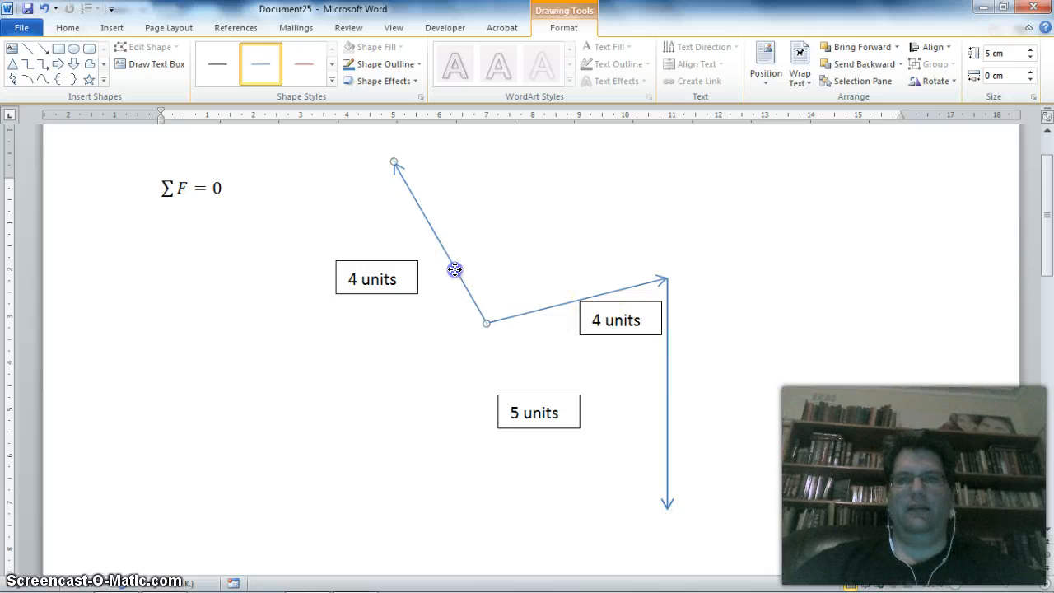
pyautogui.moveTo(581, 383); pyautogui.dragTo(636, 454)
pyautogui.click(525, 364)
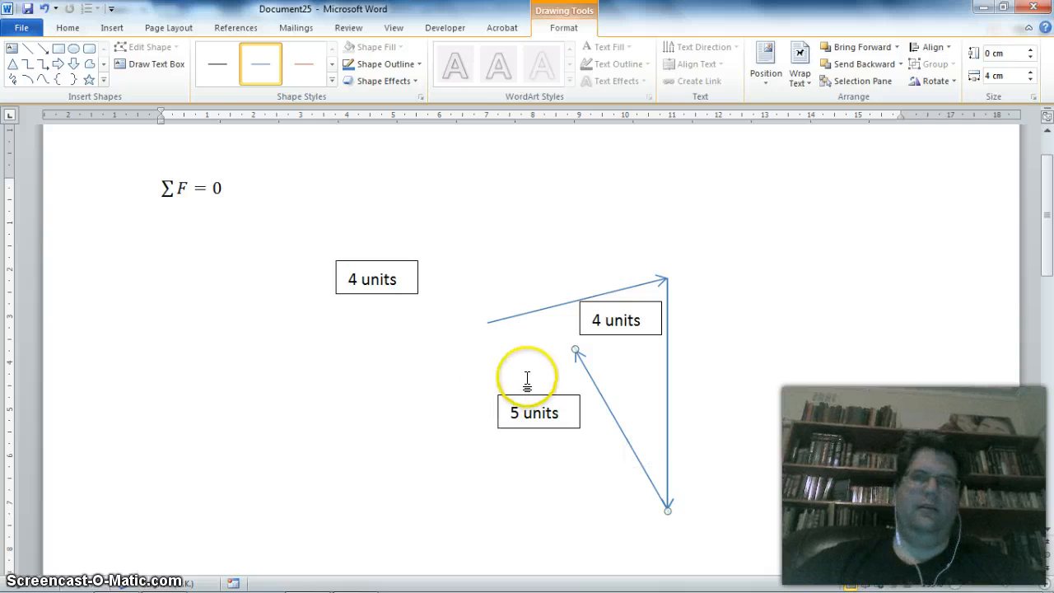
# - Move the two "4 units" labels and the "5 units" label clear of the arrows, stacking them near the page's right edge
pyautogui.click(620, 325)
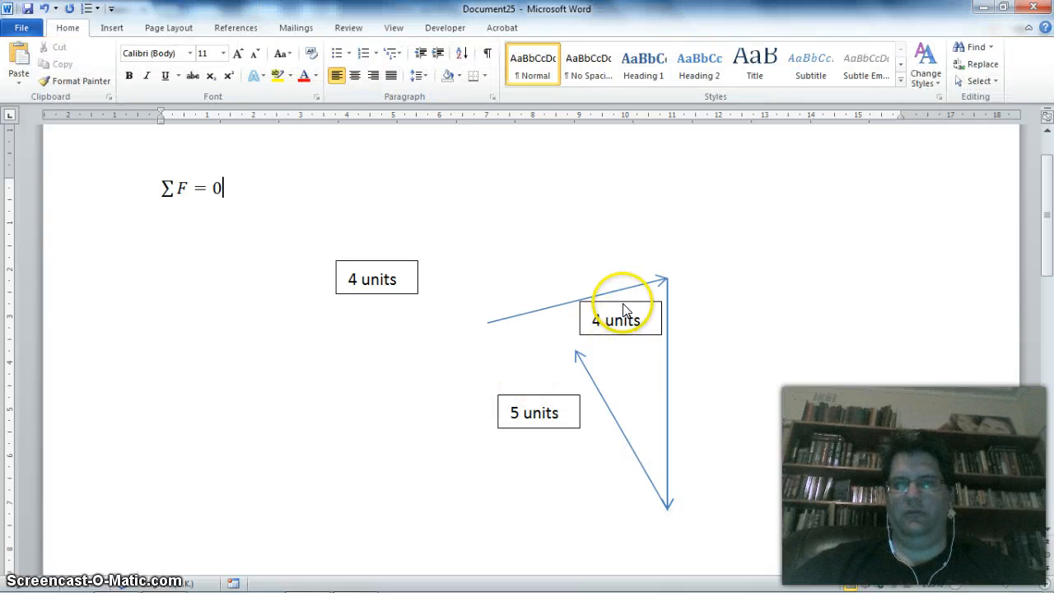
pyautogui.click(626, 308)
pyautogui.moveTo(634, 302); pyautogui.dragTo(860, 192)
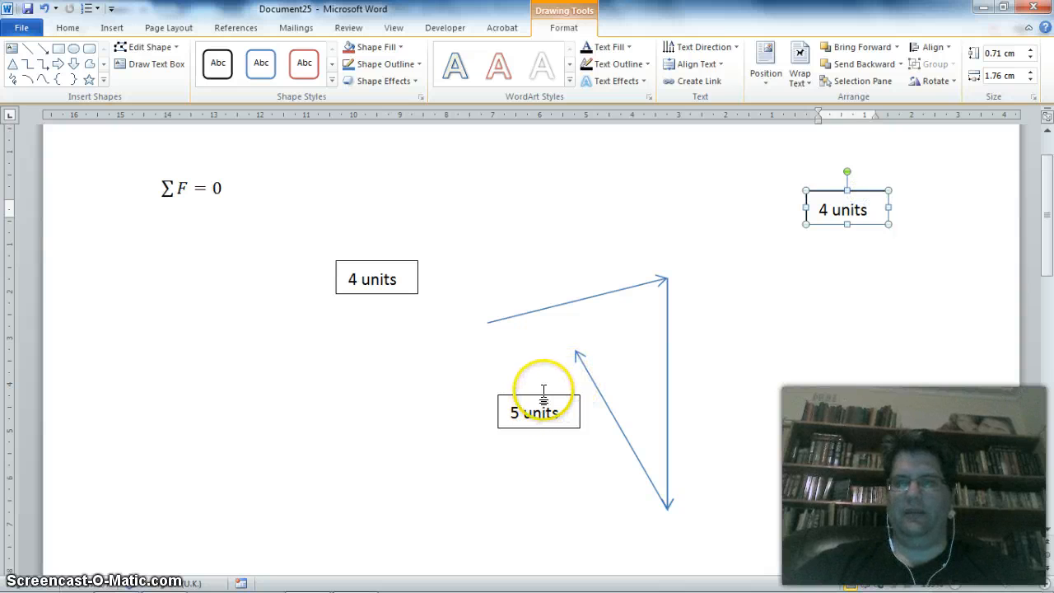
pyautogui.click(543, 400)
pyautogui.click(544, 396)
pyautogui.moveTo(548, 395); pyautogui.dragTo(852, 254)
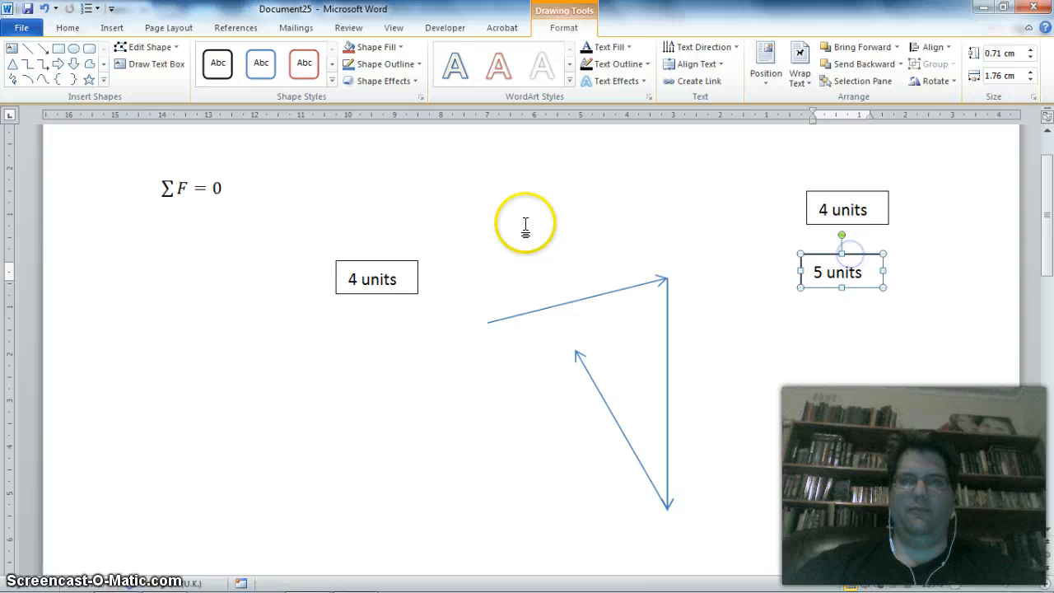
pyautogui.click(392, 266)
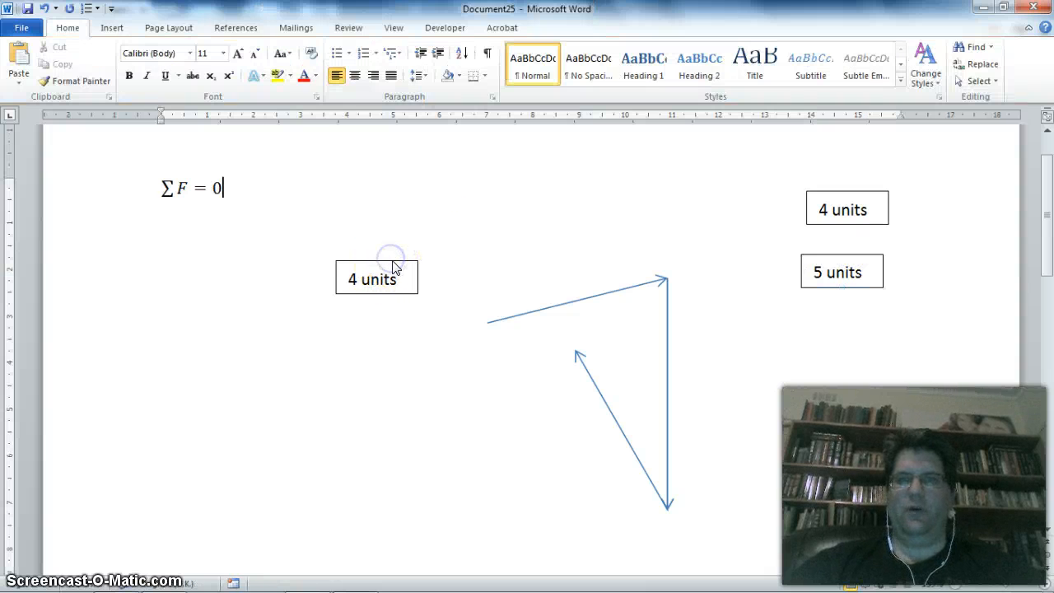
pyautogui.click(393, 262)
pyautogui.moveTo(393, 260); pyautogui.dragTo(863, 324)
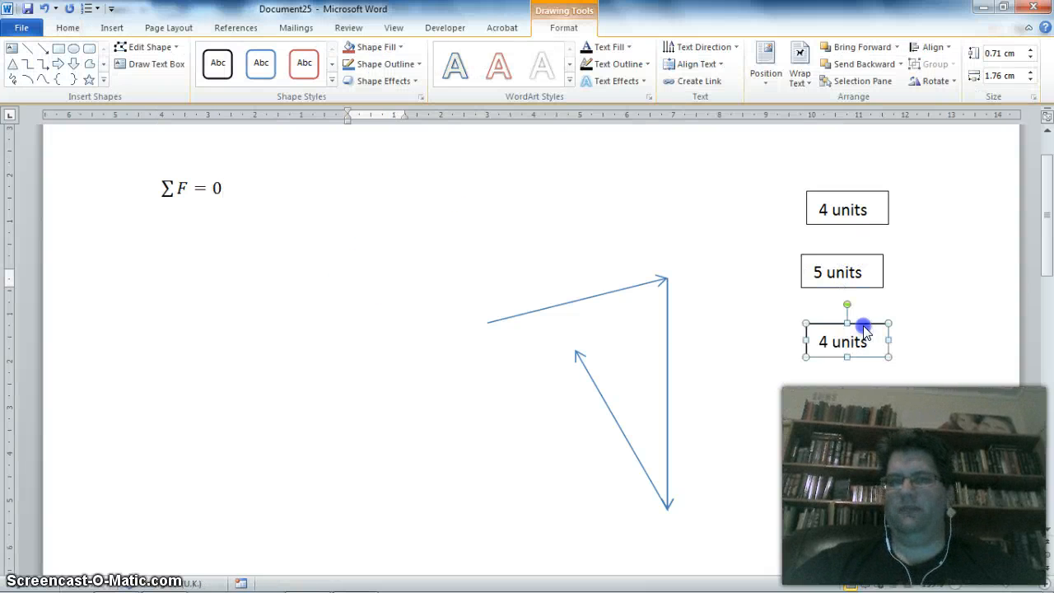
pyautogui.click(478, 266)
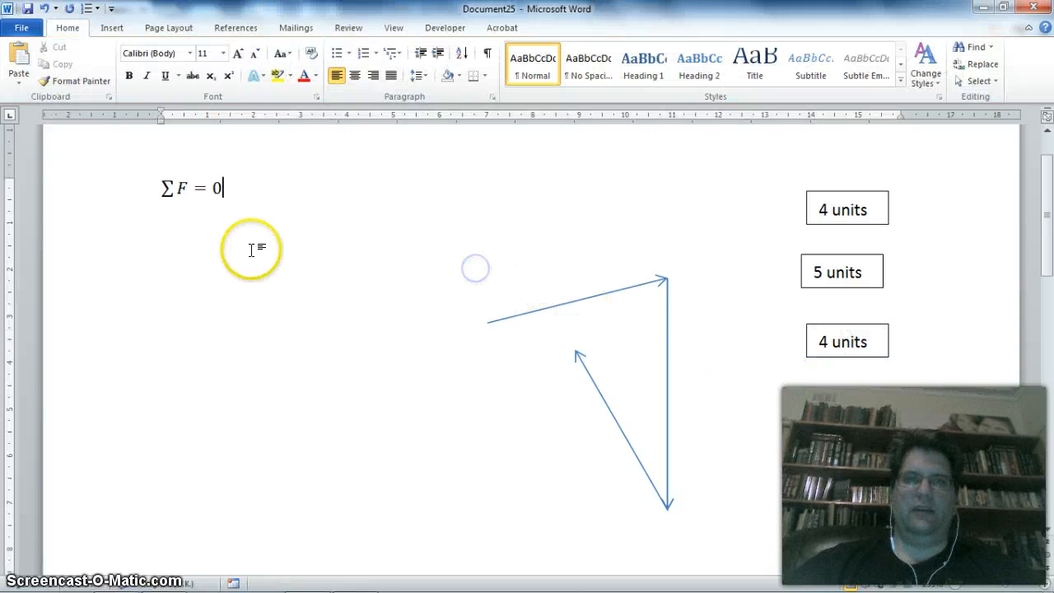
# - Draw a resultant arrow about 0.56 cm high and 1.89 cm wide from the first arrow's tail to the last arrow's tip
pyautogui.click(116, 28)
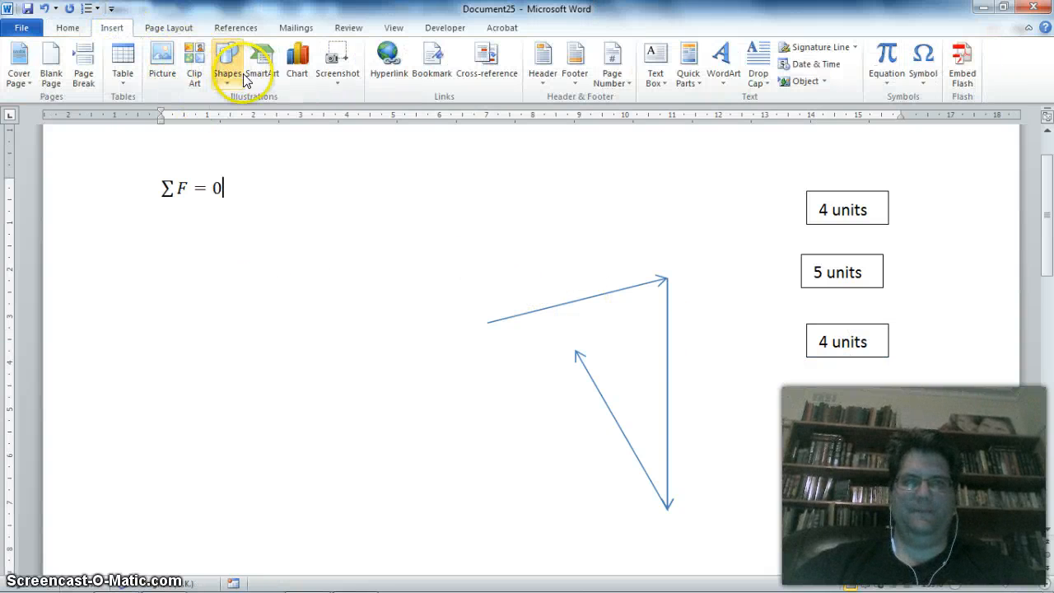
pyautogui.click(228, 65)
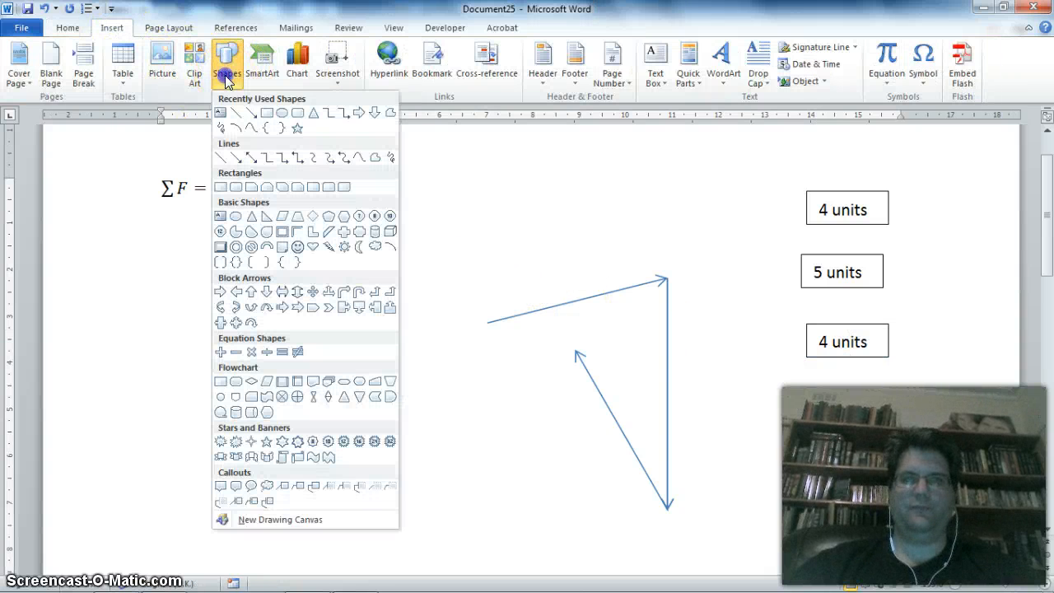
pyautogui.click(249, 111)
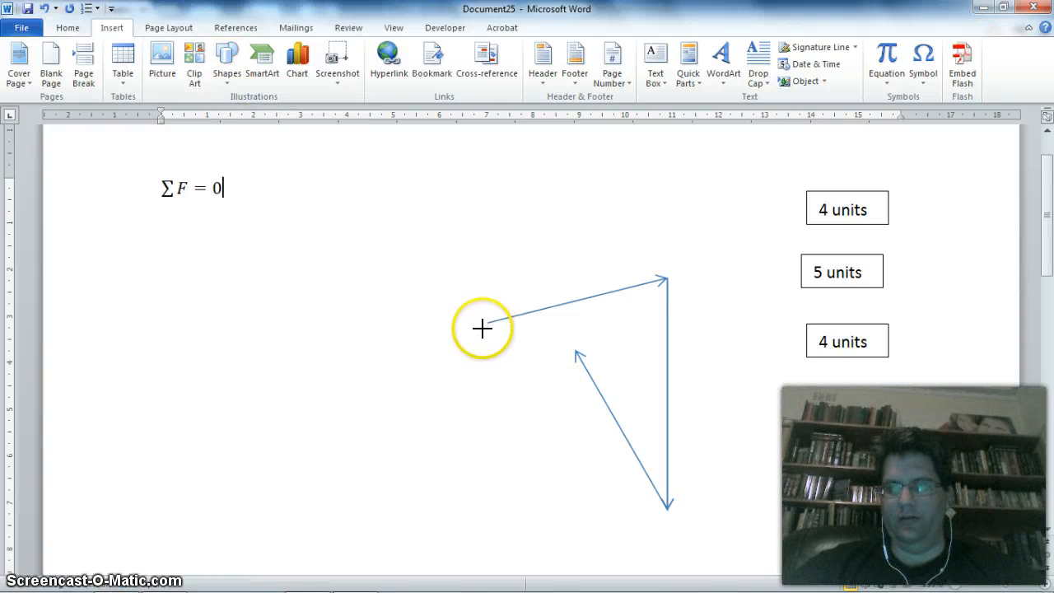
pyautogui.moveTo(487, 323); pyautogui.dragTo(487, 323)
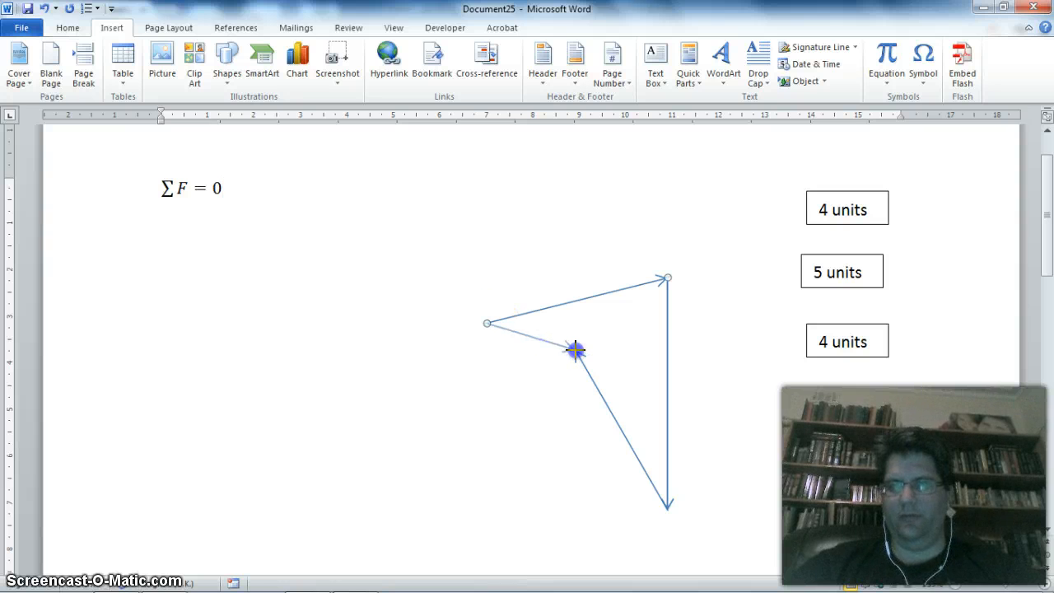
pyautogui.moveTo(575, 351); pyautogui.dragTo(575, 351)
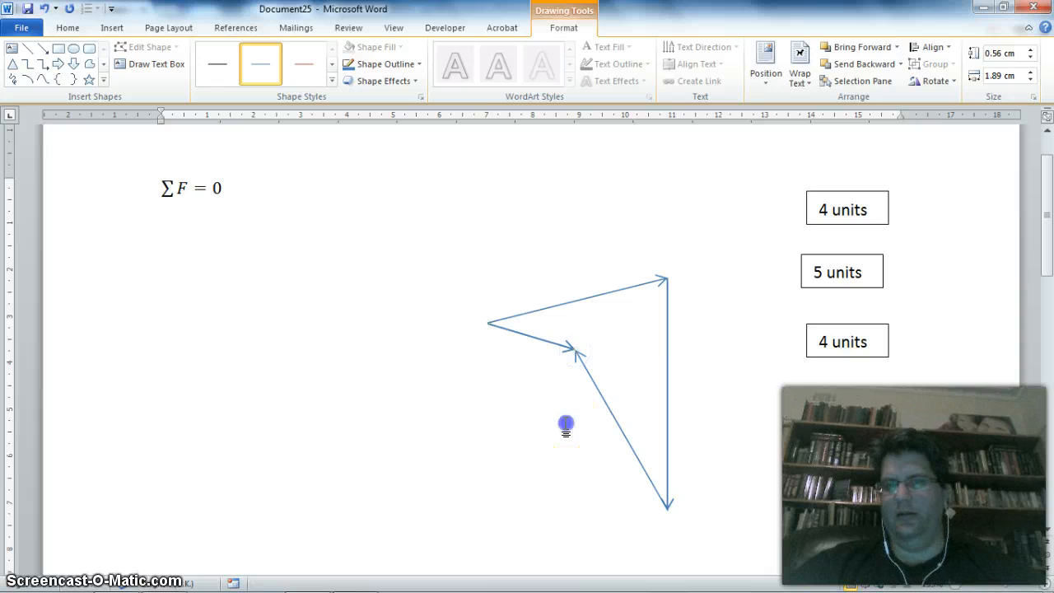
pyautogui.click(564, 425)
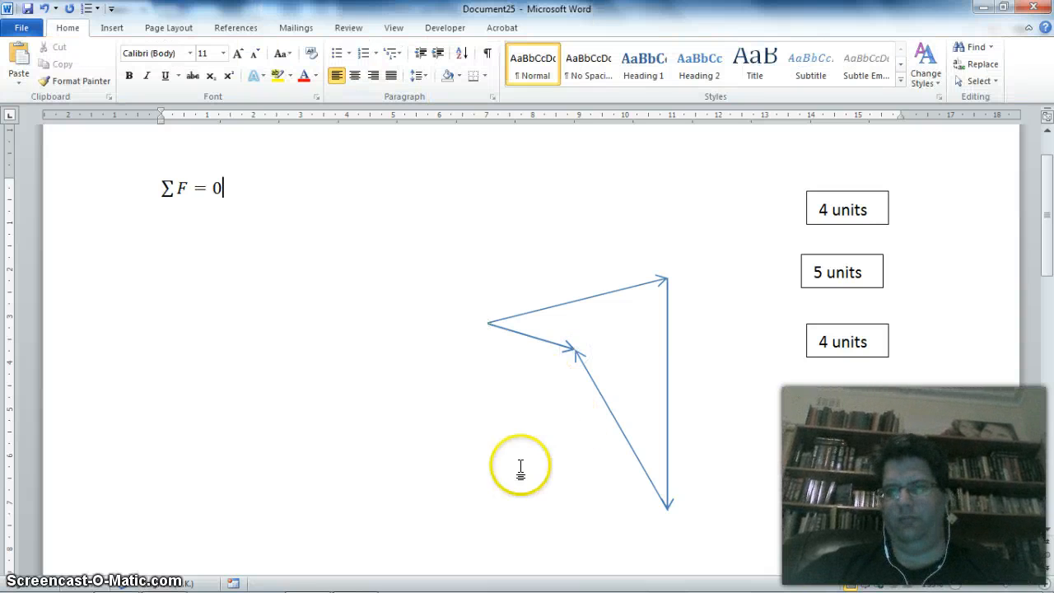
# - Open the layout size settings of the resultant arrow to read its height and width
pyautogui.click(542, 339)
pyautogui.rightClick(542, 339)
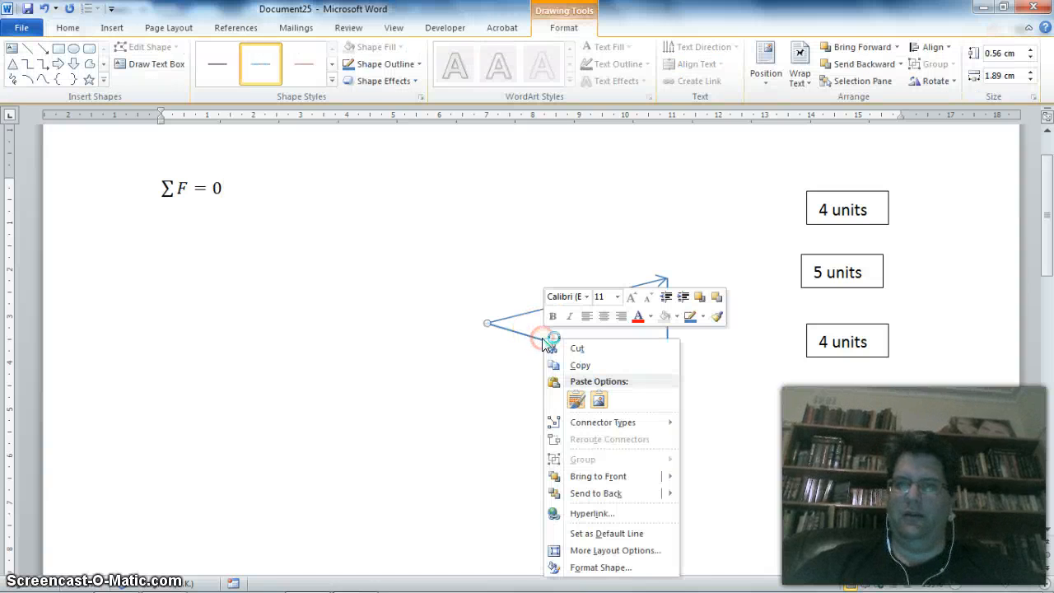
pyautogui.click(616, 550)
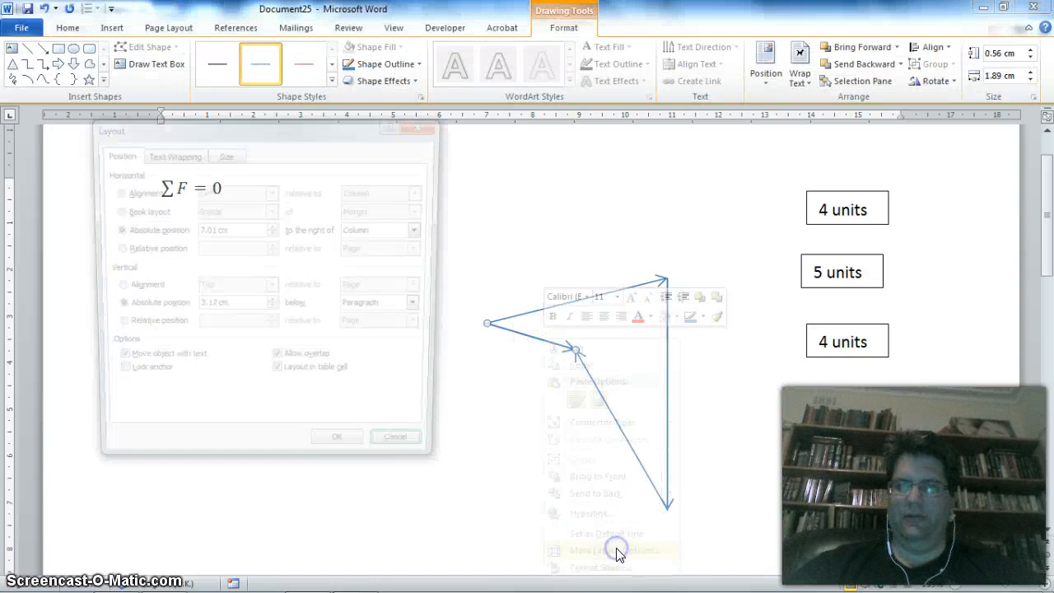
pyautogui.click(221, 157)
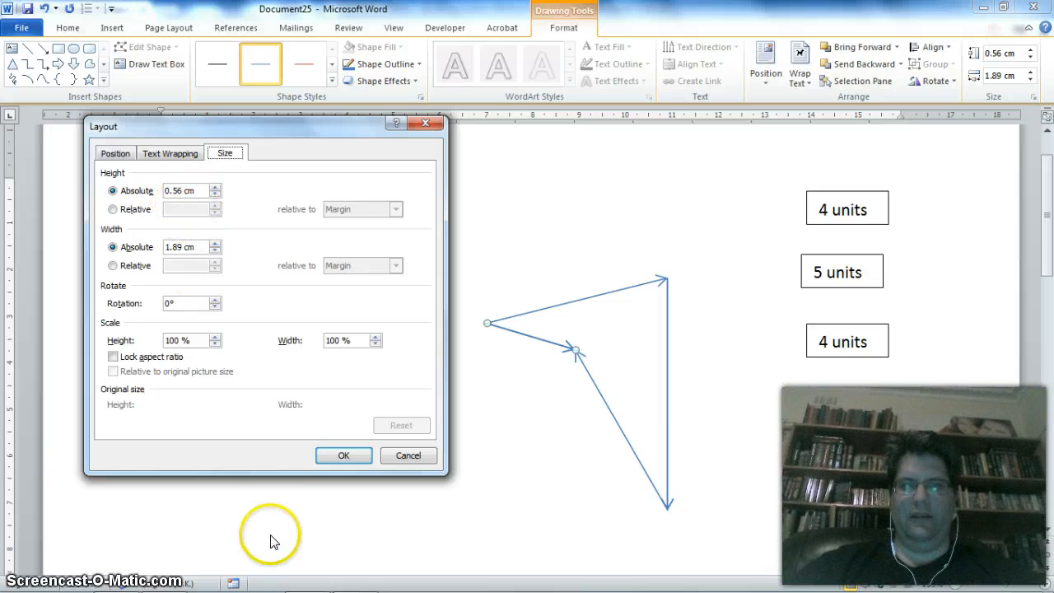
# - Switch to Chrome and open google.com.au in a new tab
pyautogui.moveTo(260, 582)
pyautogui.click(164, 579)
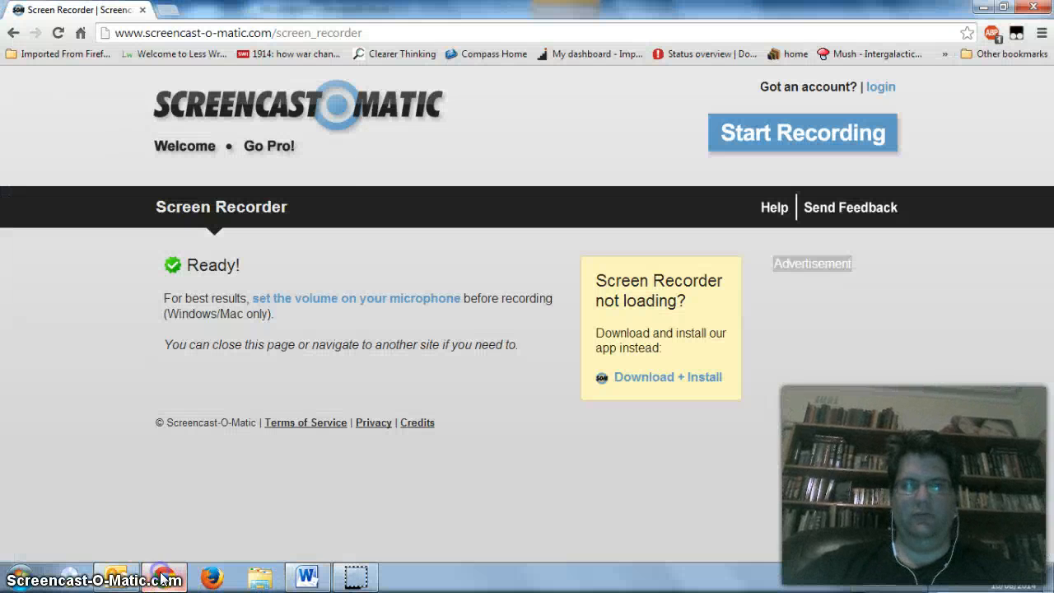
pyautogui.click(168, 10)
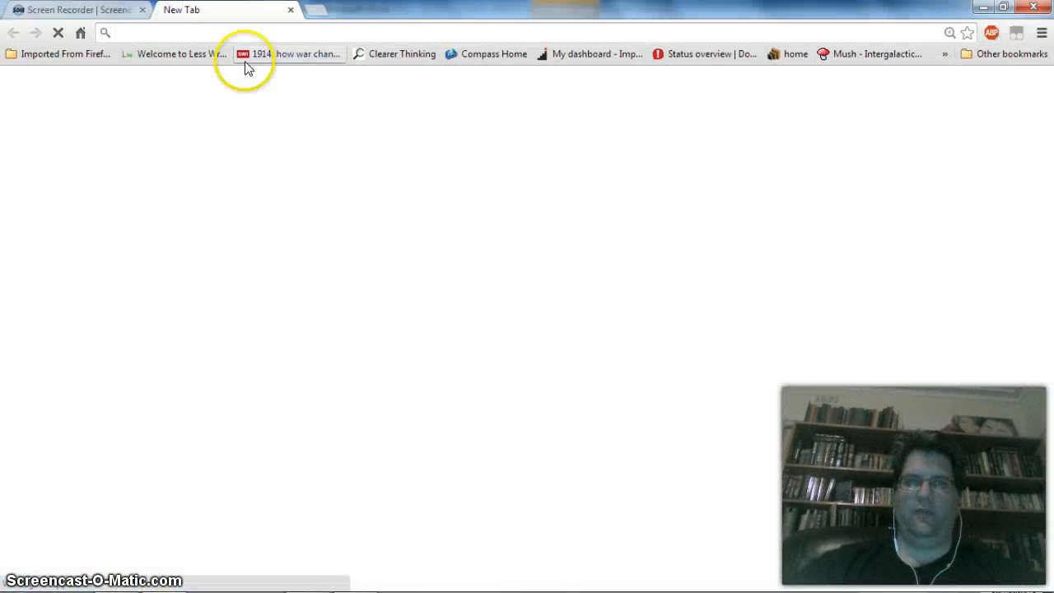
pyautogui.write('google.com.au')
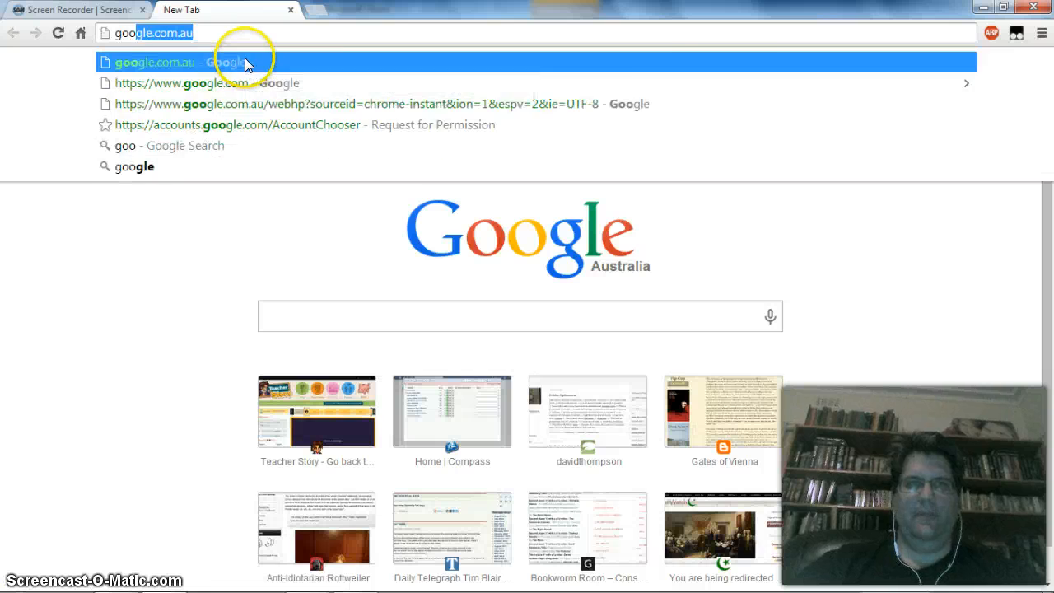
pyautogui.press('Return')
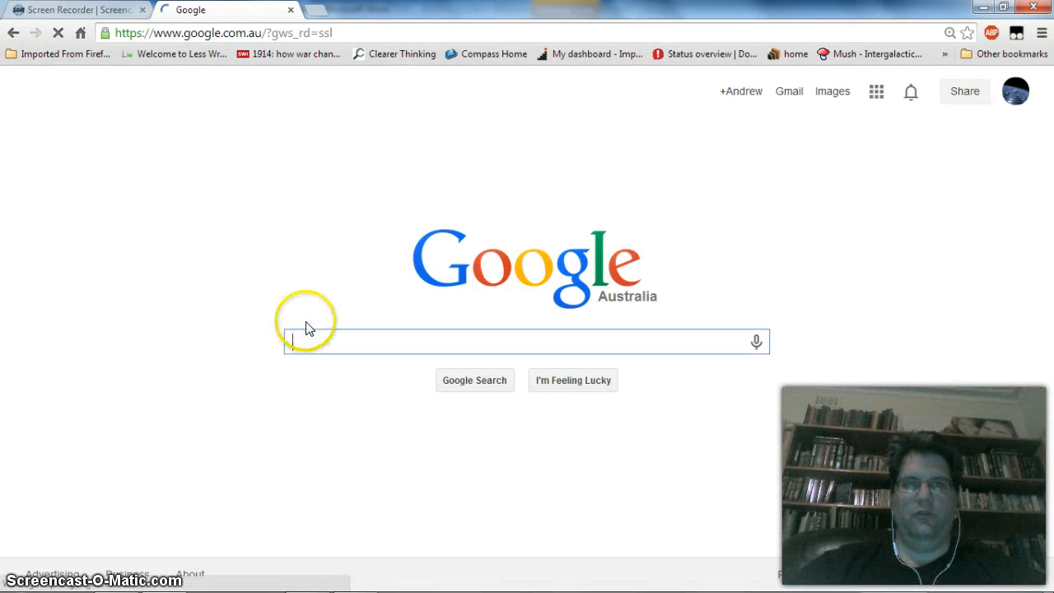
# - Calculate the resultant arrow's length in Google with sqrt(0.56^2+1.89^2)
pyautogui.write('sqrt')
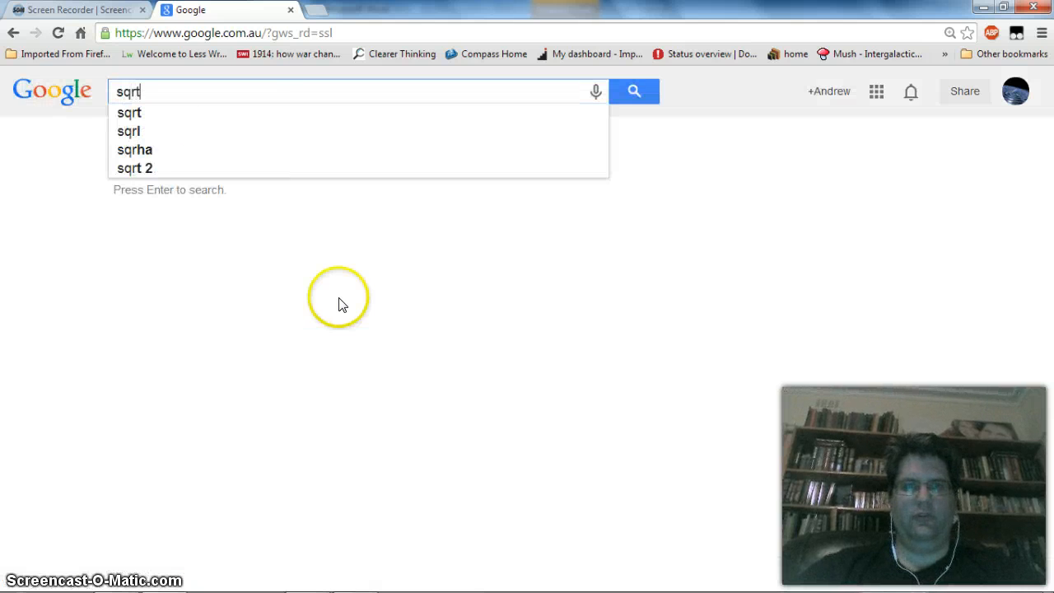
pyautogui.write('(')
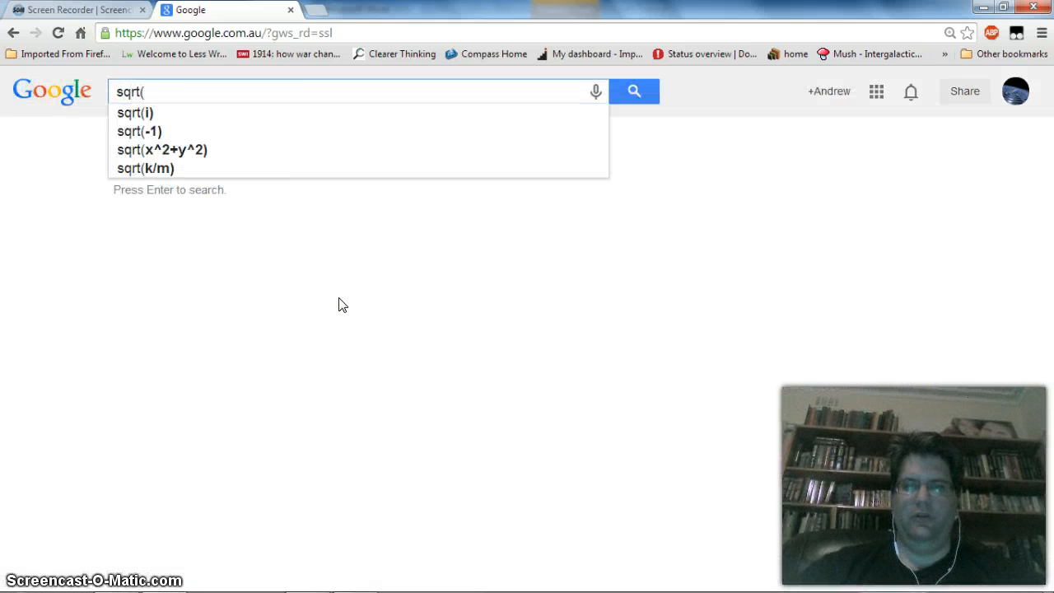
pyautogui.write('0.')
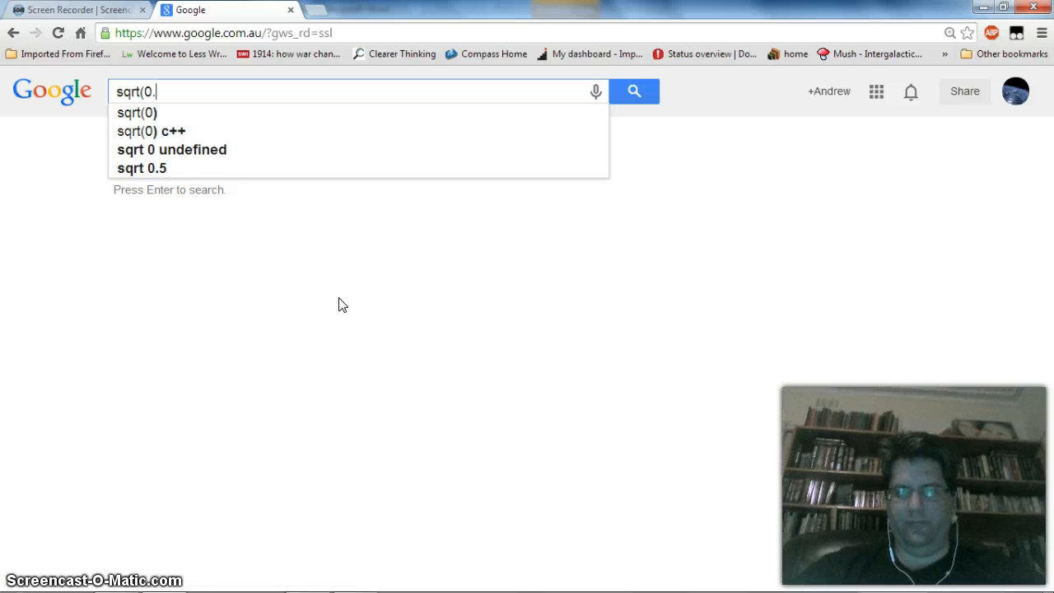
pyautogui.write('56^2+1.')
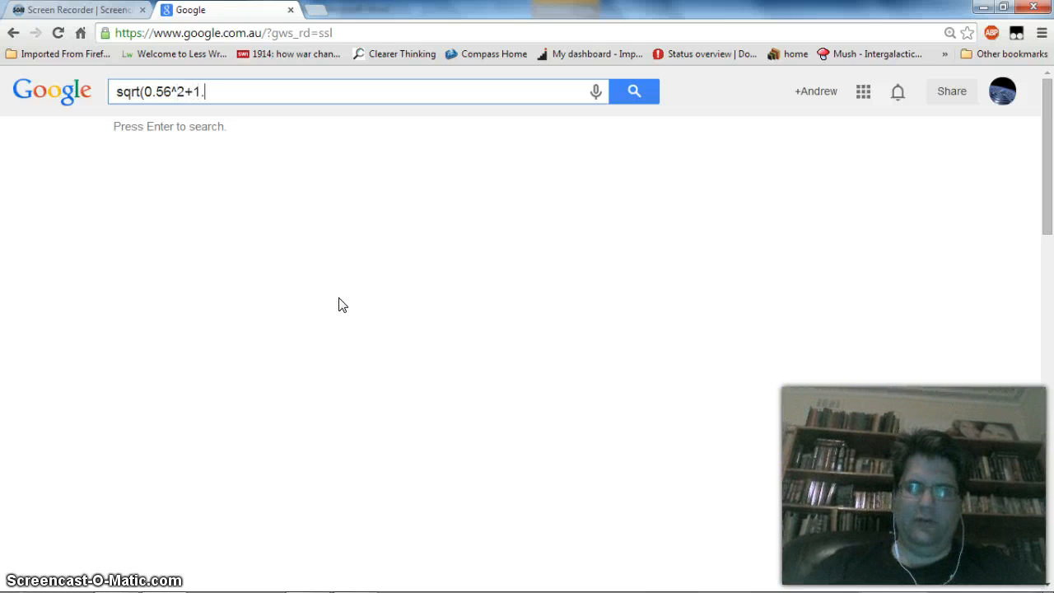
pyautogui.write('89^2)')
pyautogui.press('Return')
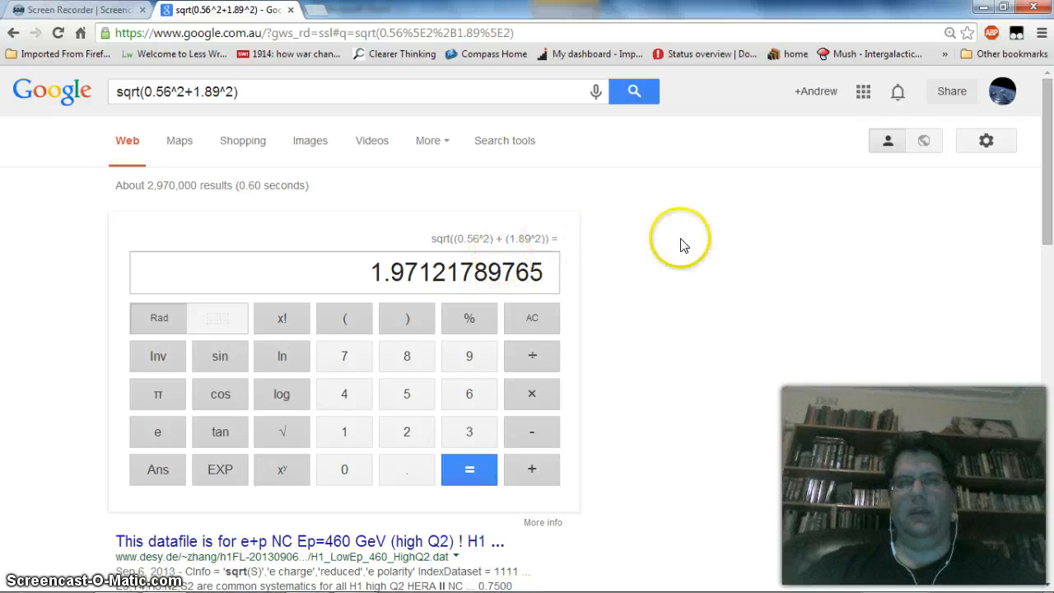
# - Return to Word, dismiss the layout settings without changes, and colour the resultant arrow's outline red
pyautogui.hotkey('alt', 'Tab')
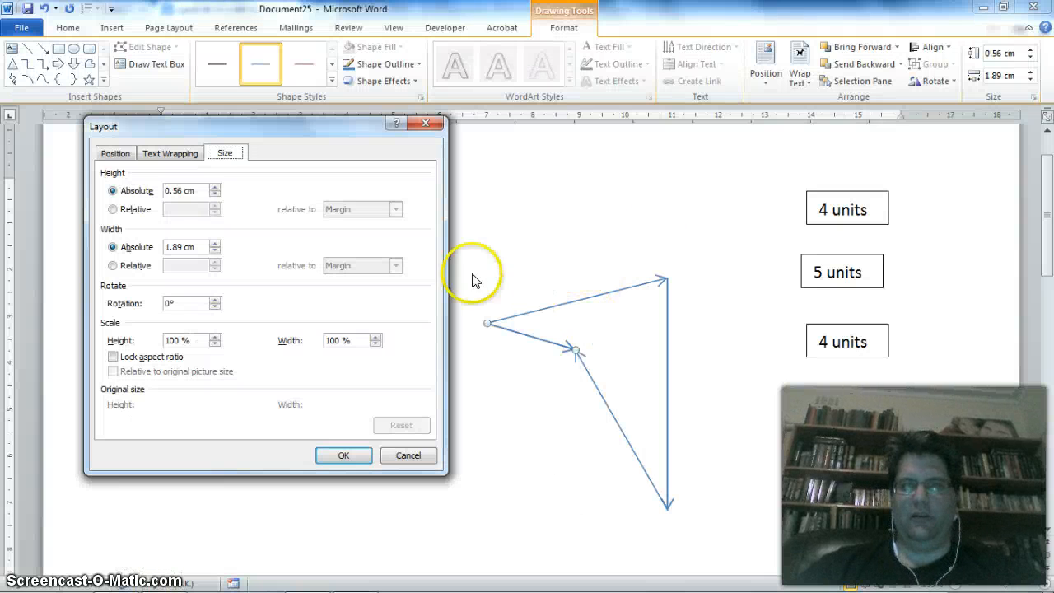
pyautogui.click(426, 462)
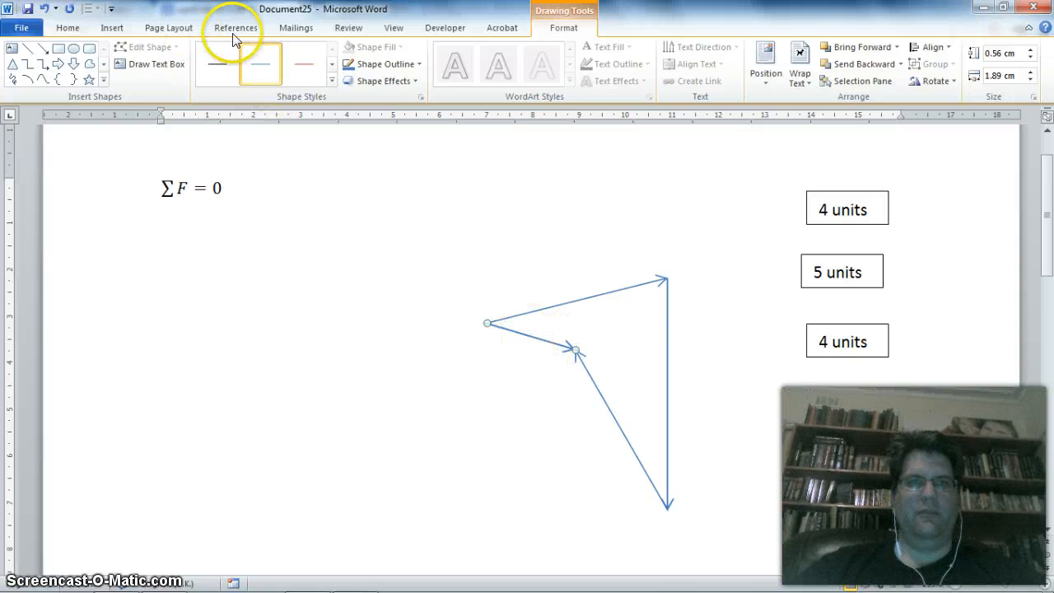
pyautogui.click(418, 63)
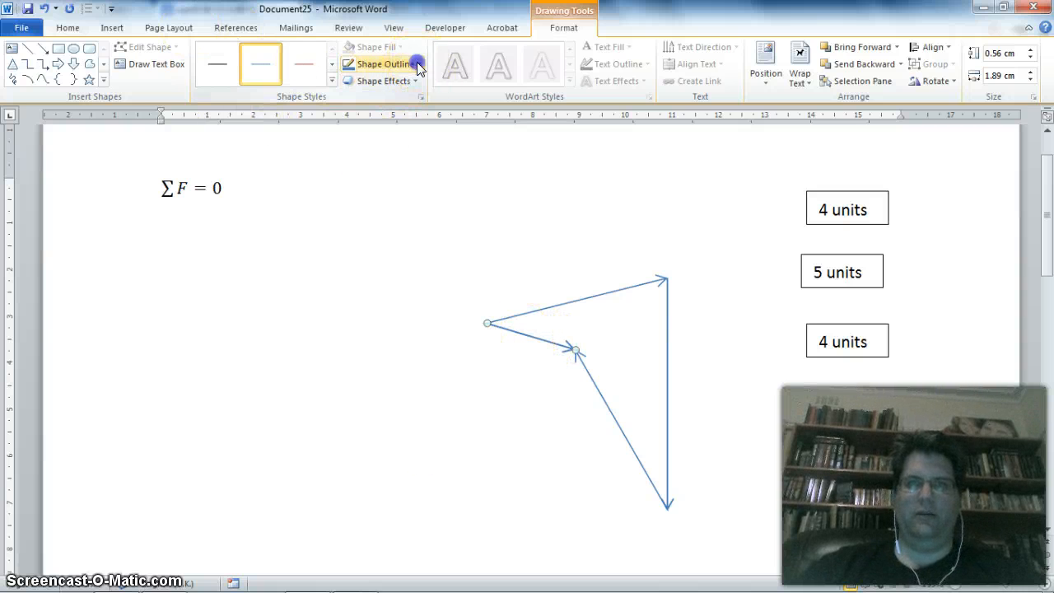
pyautogui.click(362, 177)
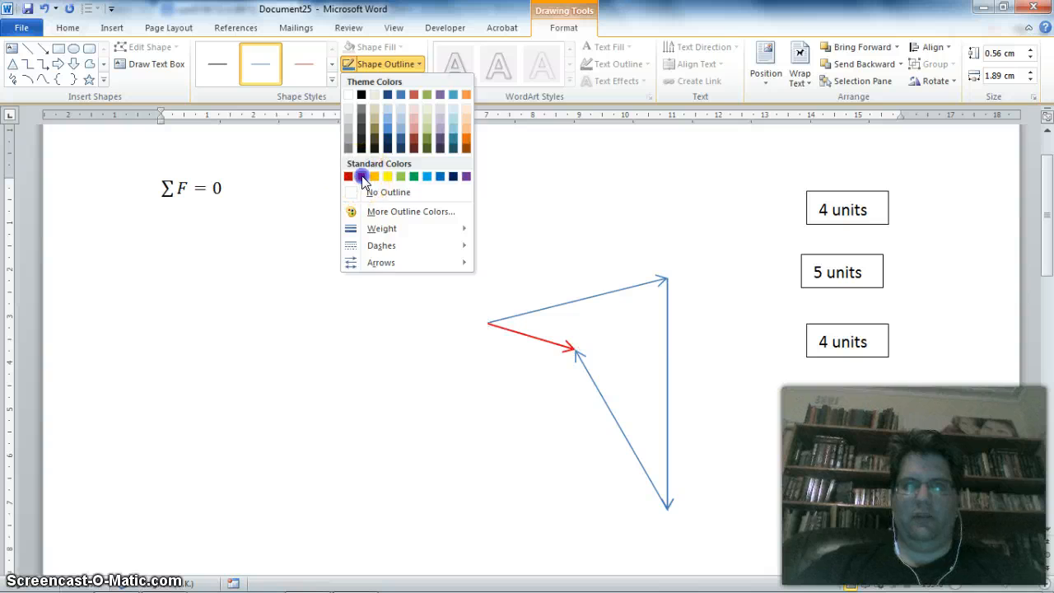
pyautogui.click(412, 349)
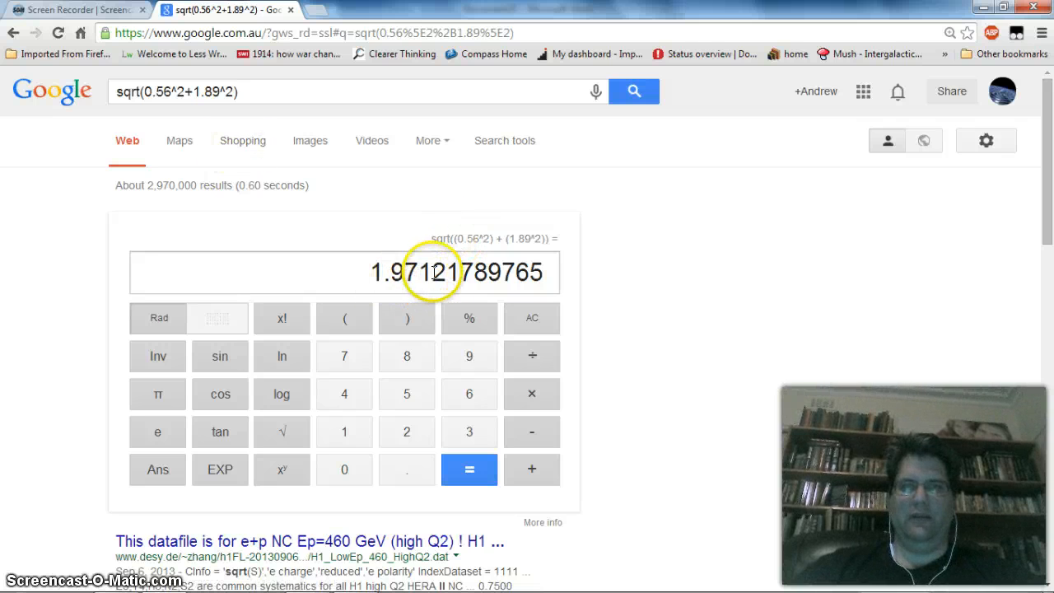
# - In the Google tab in Chrome, copy the calculated length 1.97121789765 into the search and divide it by 13
pyautogui.click(541, 278)
pyautogui.moveTo(357, 288)
pyautogui.mouseDown()
pyautogui.moveTo(572, 275)
pyautogui.moveTo(369, 289)
pyautogui.mouseUp()
pyautogui.tripleClick(552, 277)
pyautogui.hotkey('ctrl', 'c')
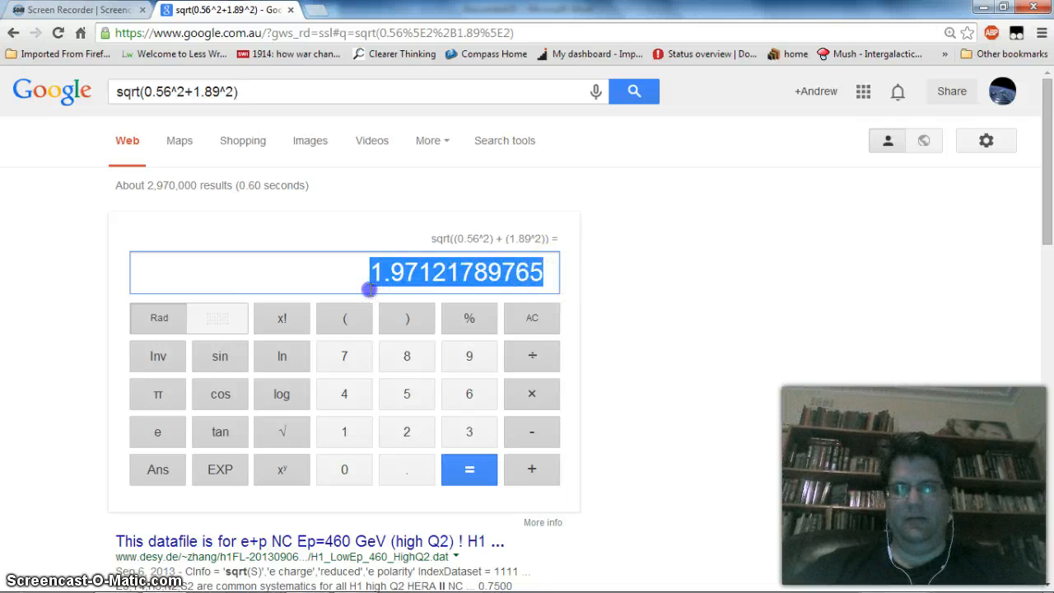
pyautogui.tripleClick(262, 88)
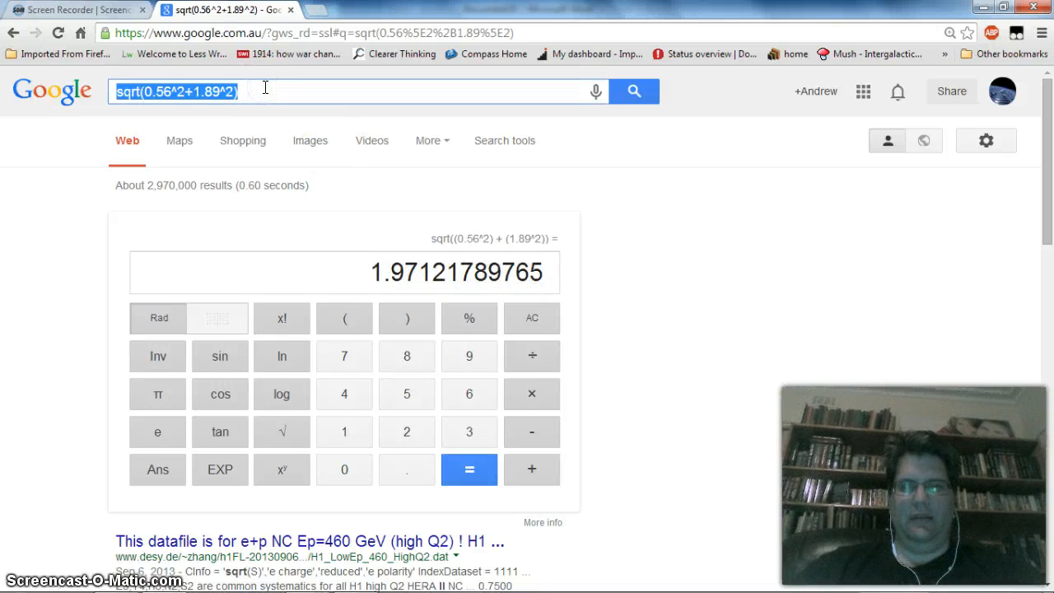
pyautogui.hotkey('ctrl', 'v')
pyautogui.write('/')
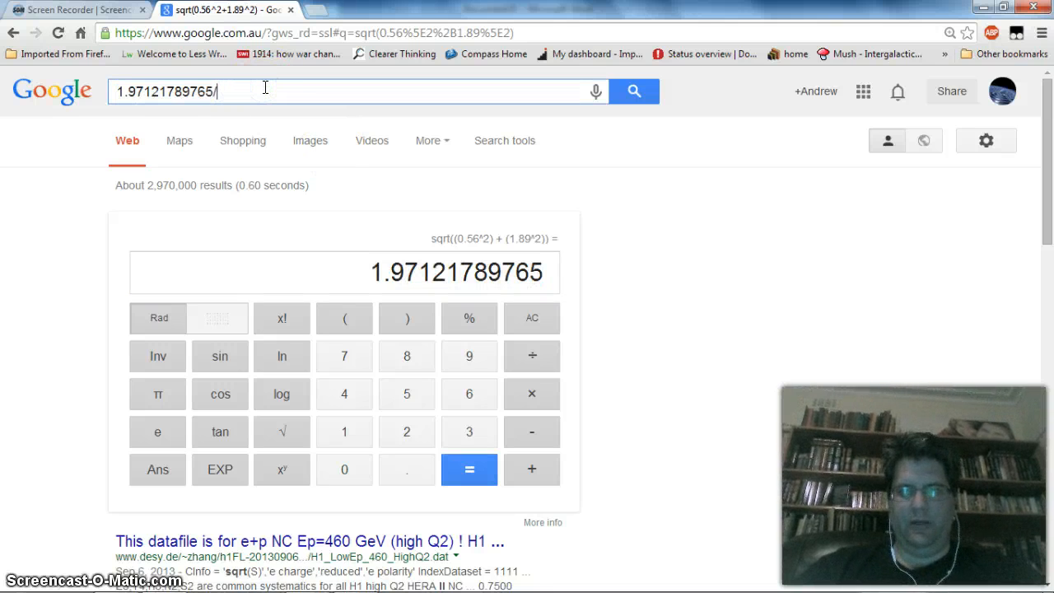
pyautogui.write('13')
pyautogui.press('Return')
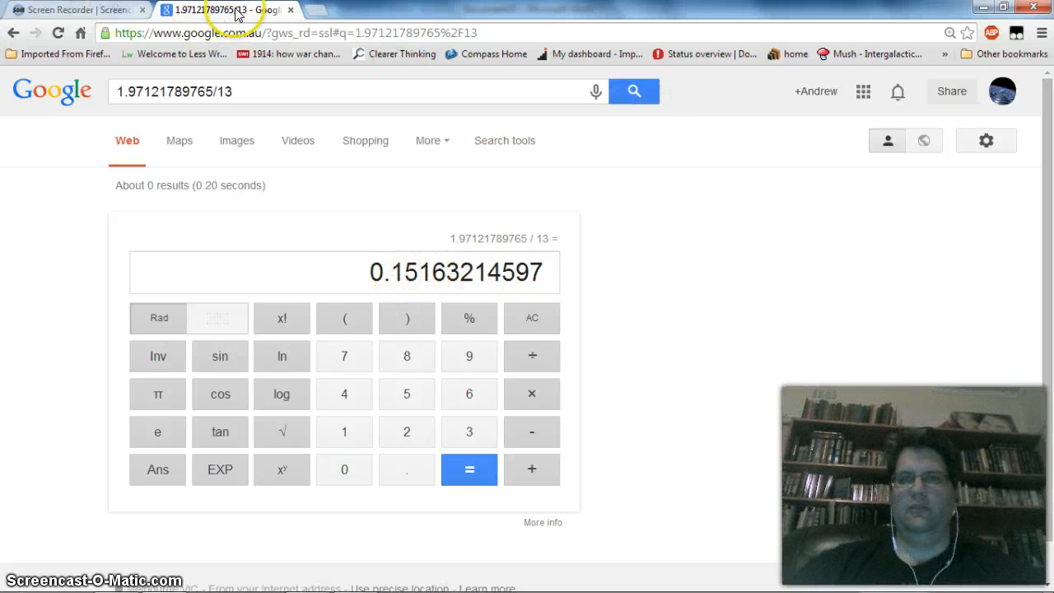
# - Leave Chrome, open Excel with a blank workbook, and enter the title "Finding the Resultant Vector Worksheet" in A1
pyautogui.hotkey('alt', 'Tab')
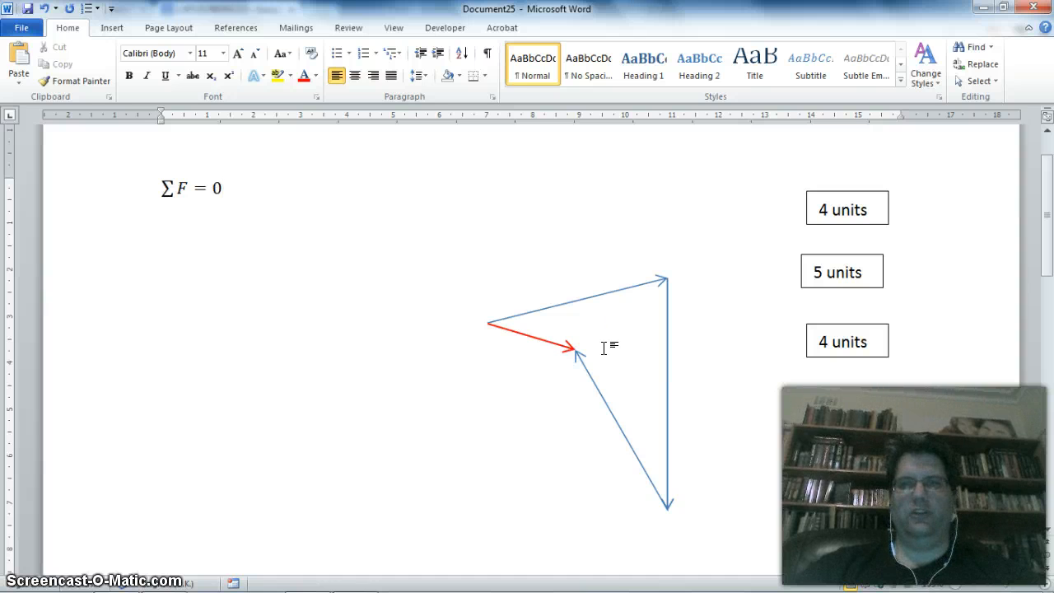
pyautogui.click(14, 580)
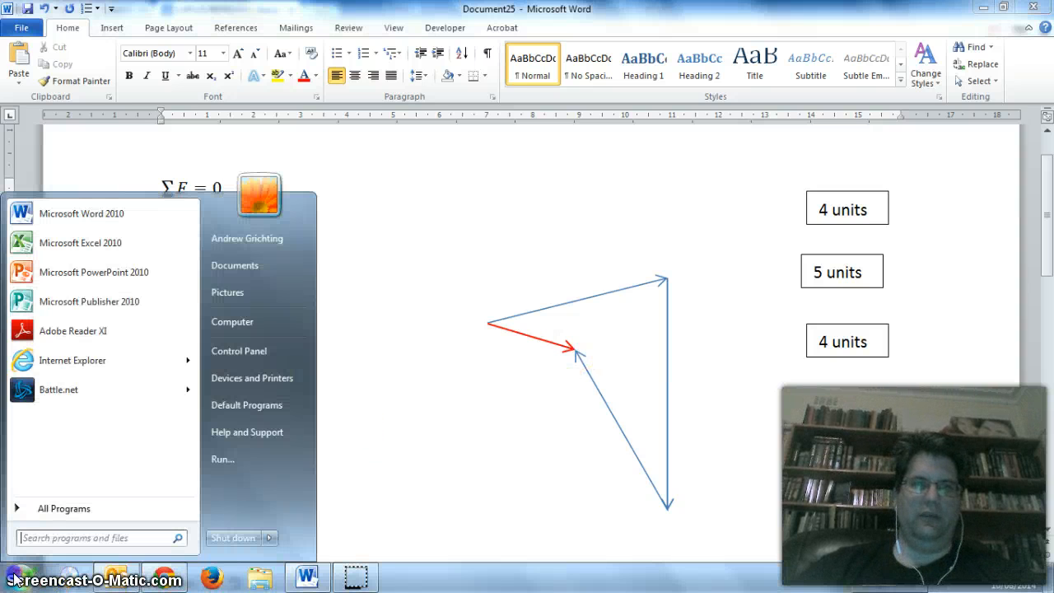
pyautogui.click(103, 243)
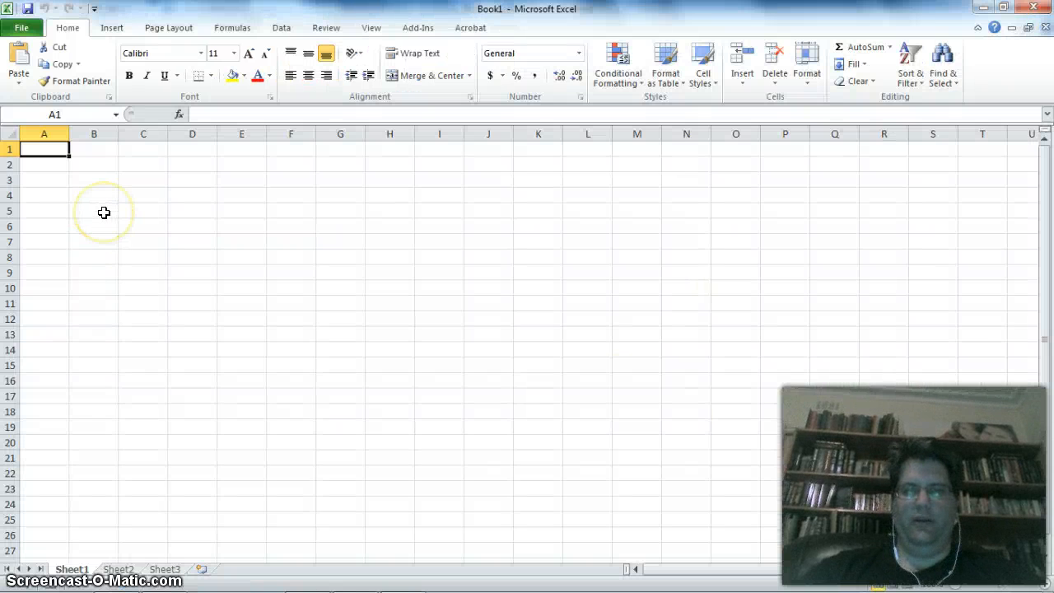
pyautogui.write('Finding the Resultant Vector Worksheet')
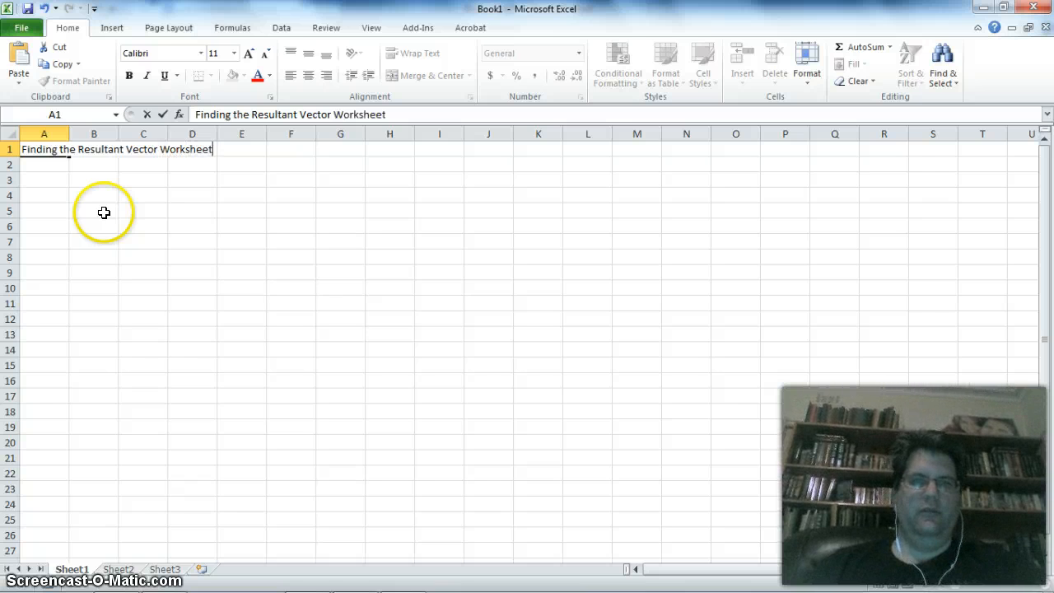
pyautogui.press('Return')
pyautogui.press('Return')
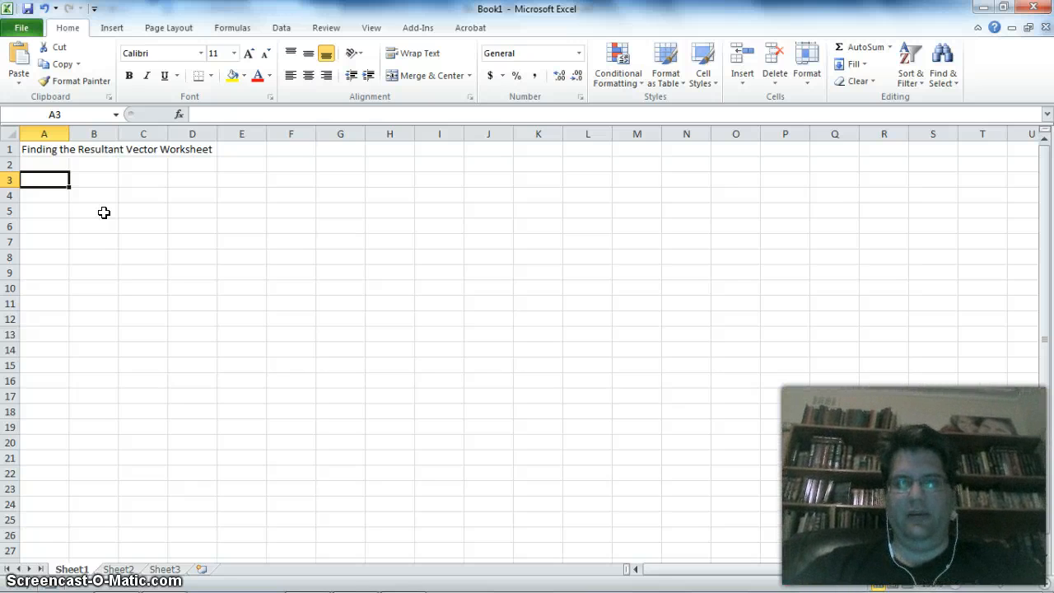
# - Enter the headings "Vector #", "Vector Length" and "Vector Angle" in A2:C2 and widen columns B and C to fit
pyautogui.press('Up')
pyautogui.write('Vec')
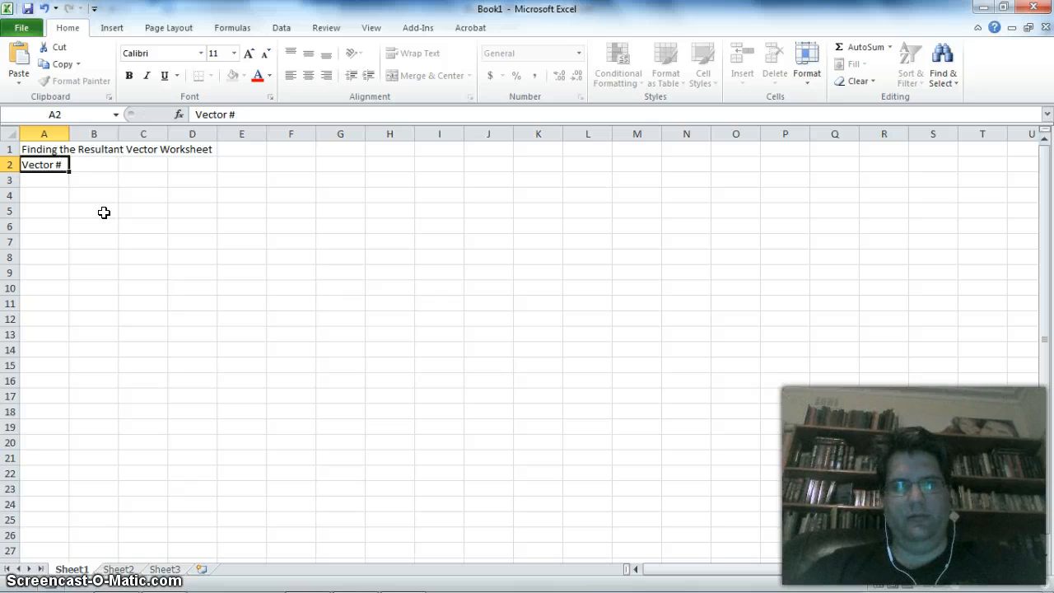
pyautogui.press('Tab')
pyautogui.write('Ve')
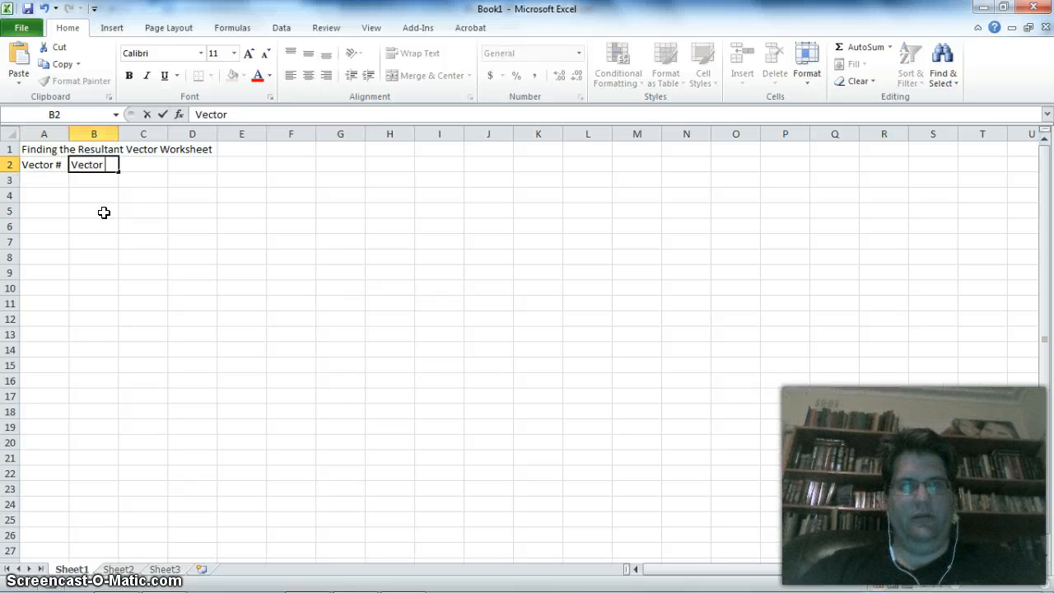
pyautogui.write('ctor Length')
pyautogui.press('Tab')
pyautogui.write('V')
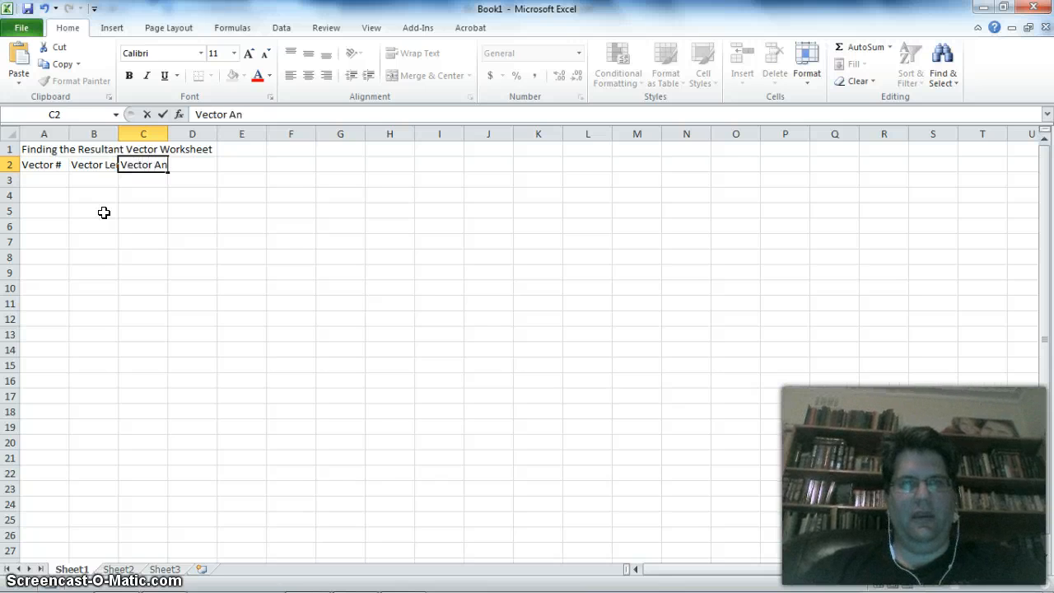
pyautogui.press('Tab')
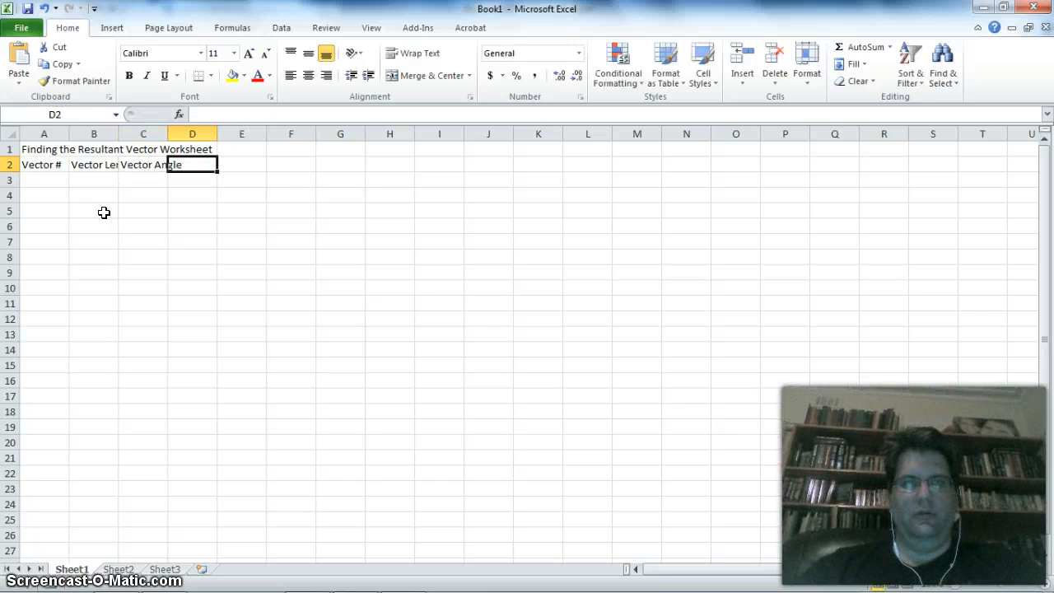
pyautogui.moveTo(118, 133); pyautogui.dragTo(208, 134)
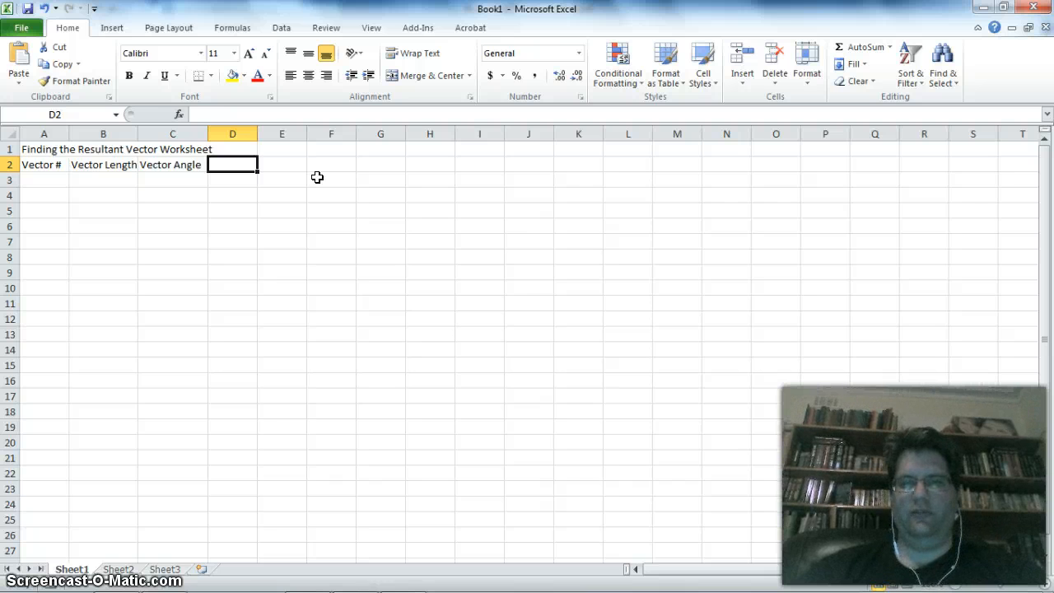
# - Add the headings "Horiz" in D2 and "Vert" in E2
pyautogui.write('Horiz')
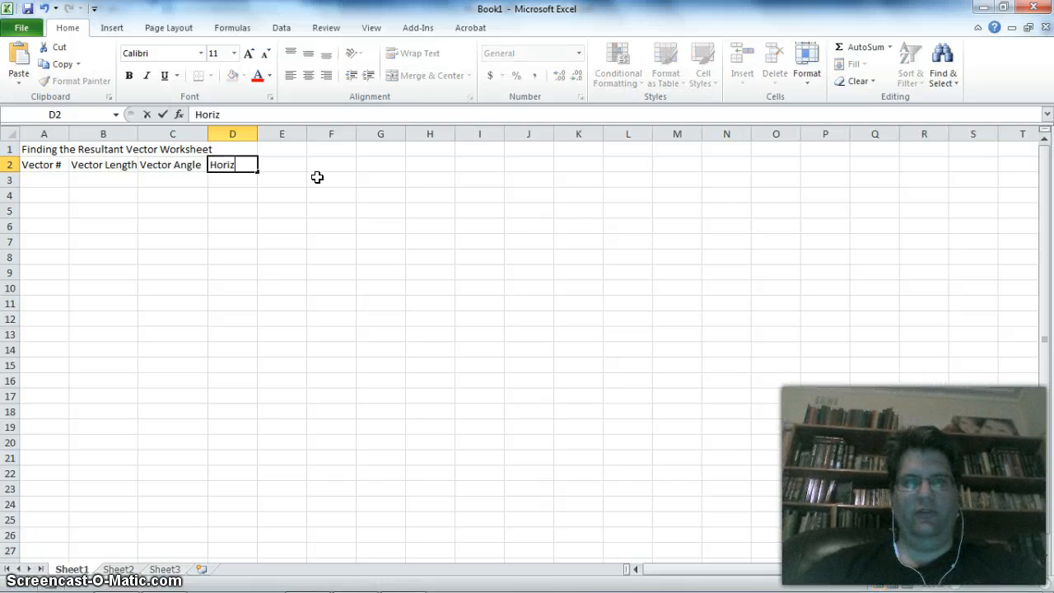
pyautogui.press('Tab')
pyautogui.write('Ve')
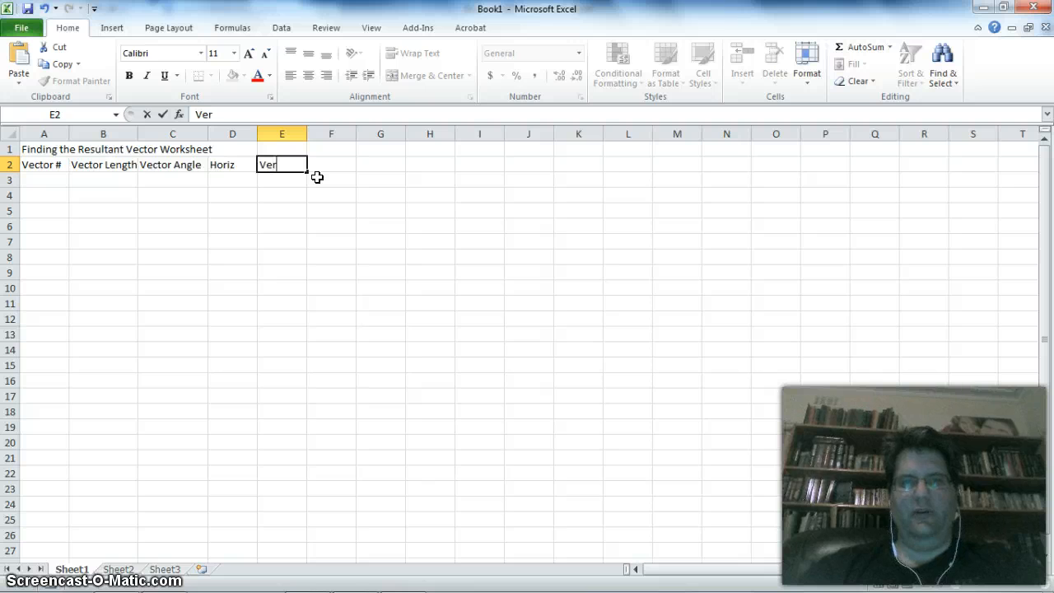
pyautogui.write('rt')
pyautogui.press('Return')
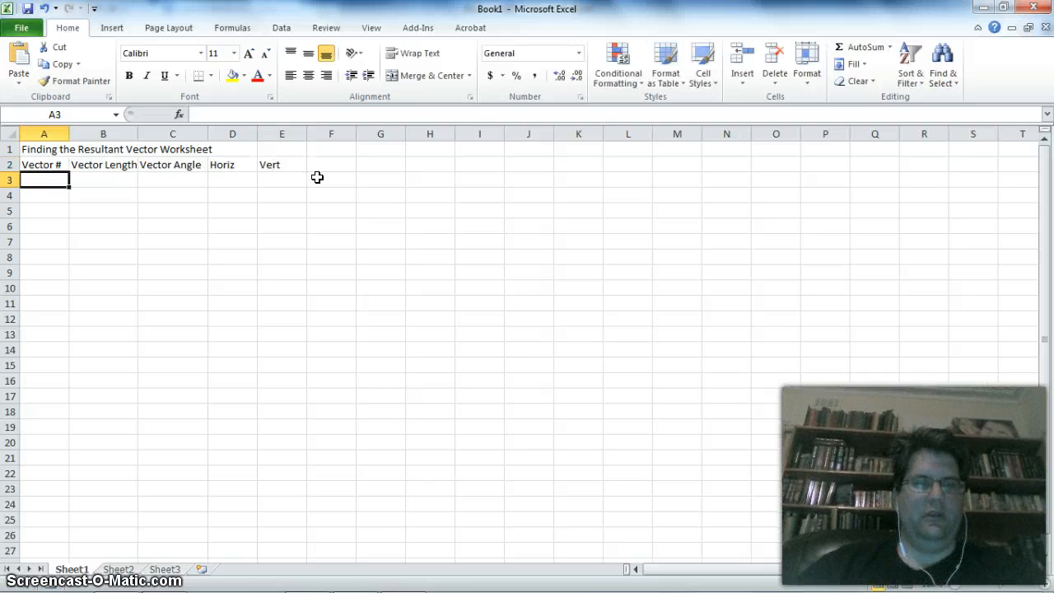
# - Number the vectors 1, 2 and 3 in cells A3 to A5
pyautogui.write('1')
pyautogui.press('Return')
pyautogui.write('2')
pyautogui.press('Return')
pyautogui.write('3')
pyautogui.press('Tab')
# - Enter vector 1's length as 5 in B3 and its angle as -90 in C3
pyautogui.press('Up')
pyautogui.press('Up')
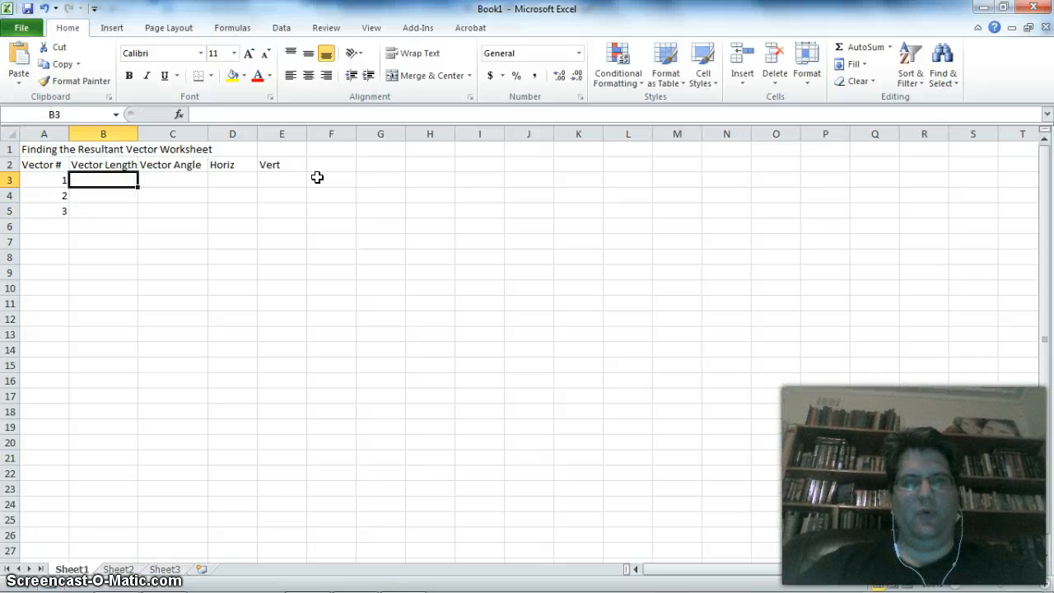
pyautogui.press('Tab')
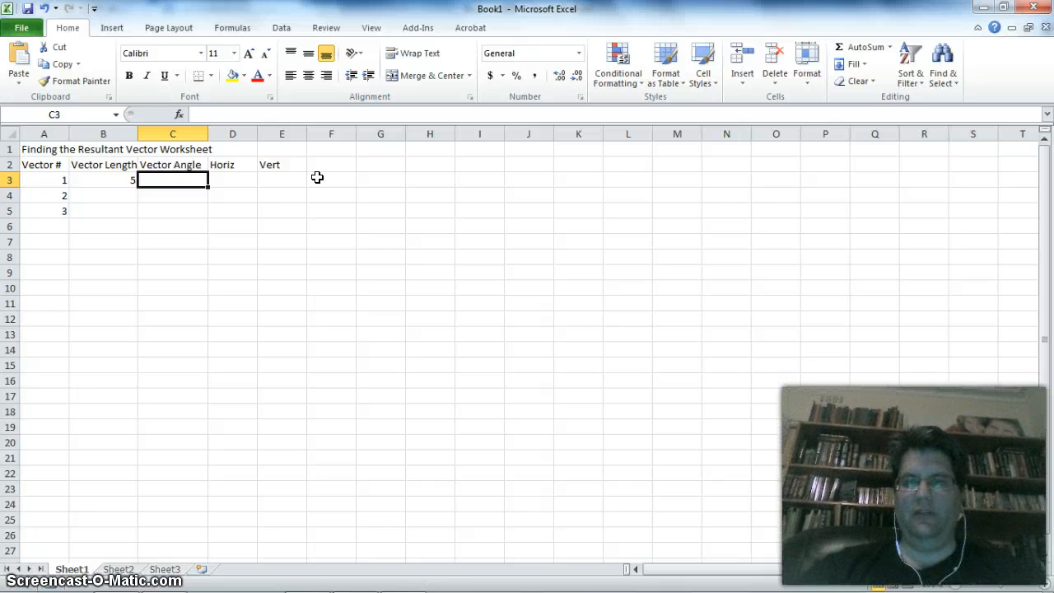
pyautogui.write('-90')
pyautogui.press('Return')
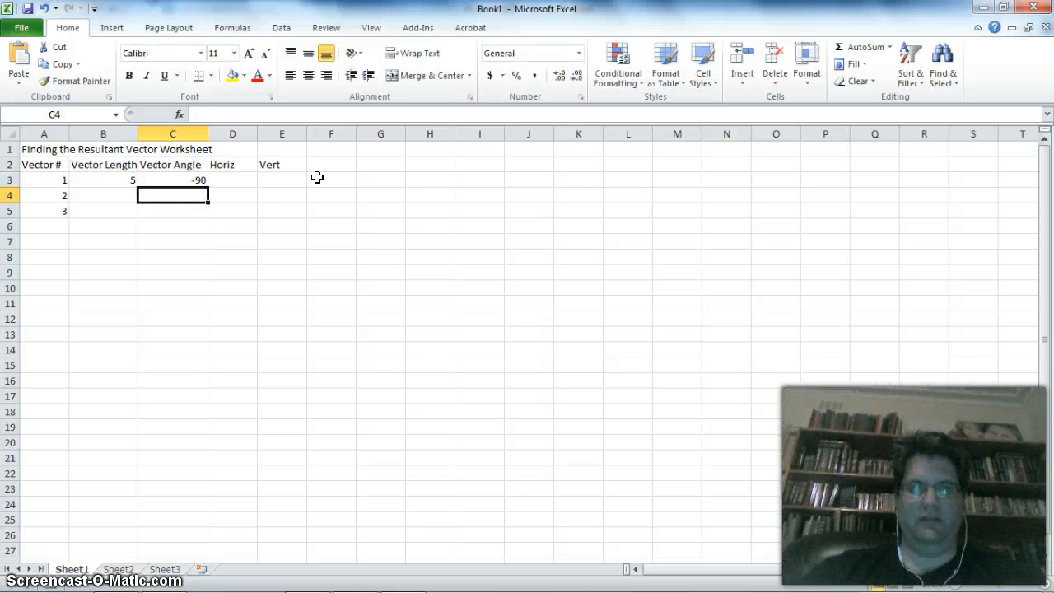
# - Enter vector 2's length as 4 in B4 and its angle as 30 in C4
pyautogui.press('Left')
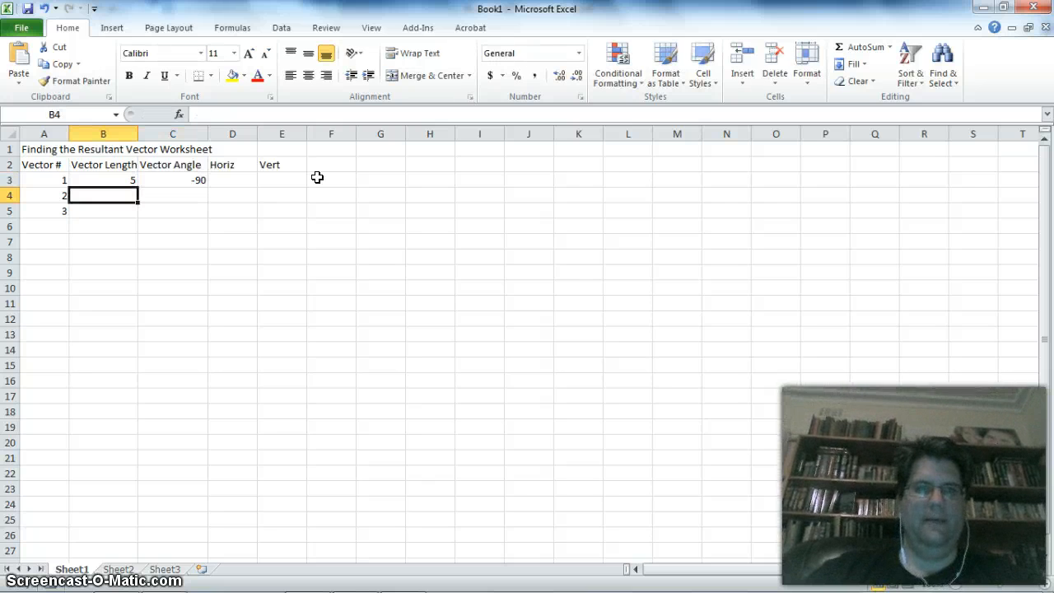
pyautogui.write('4')
pyautogui.press('Right')
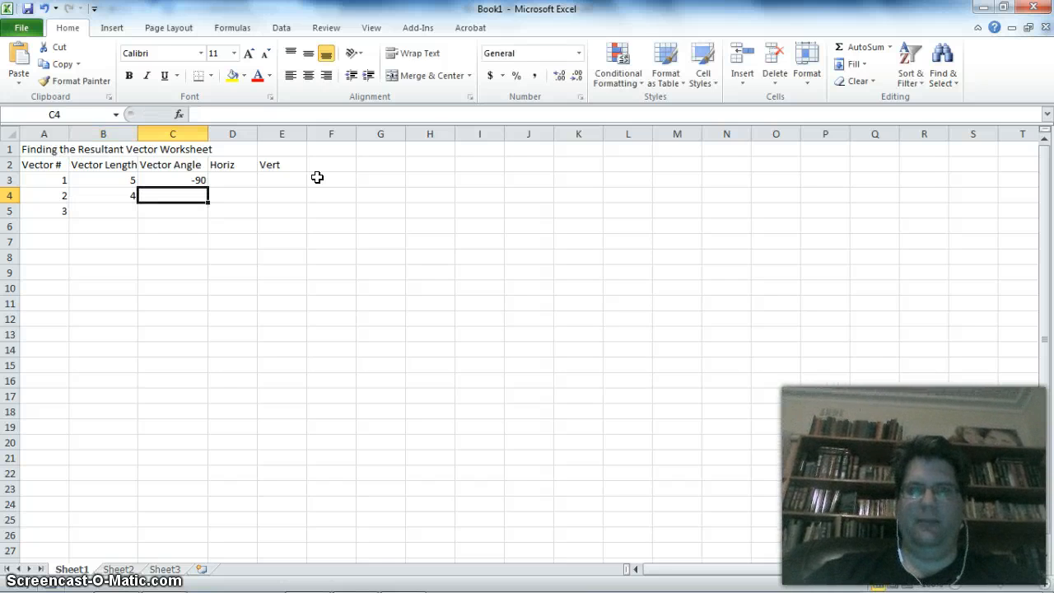
pyautogui.write('30')
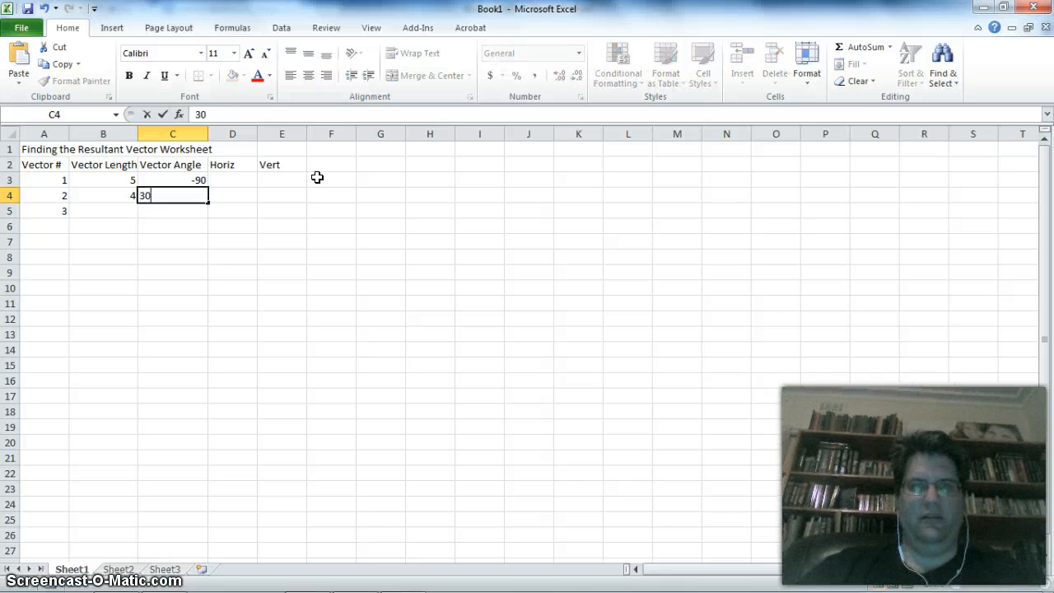
pyautogui.press('Return')
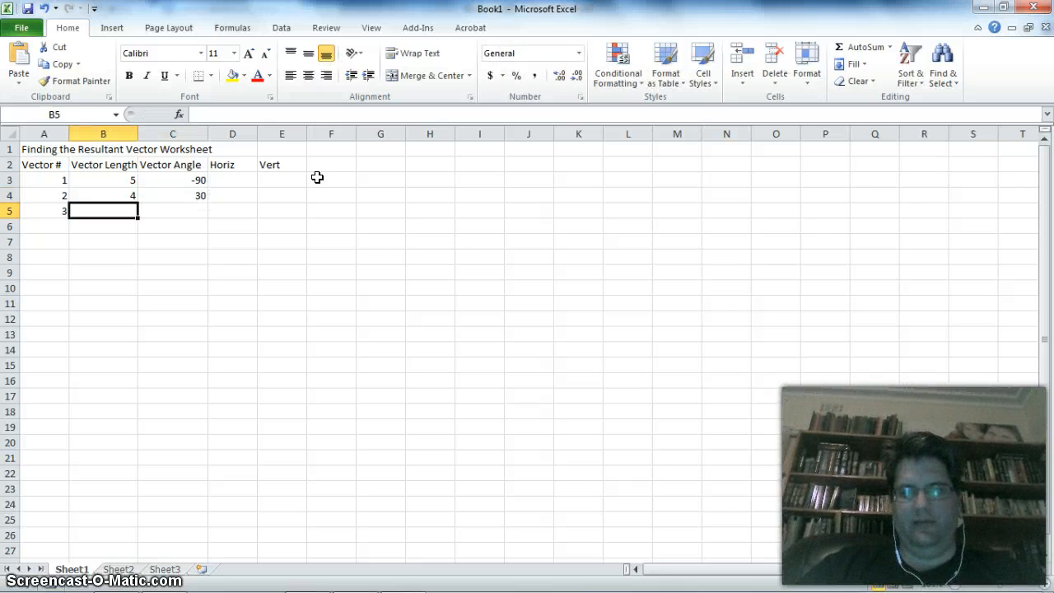
# - Enter vector 3's length as 4 in B5 and its angle as 120 in C5
pyautogui.write('4')
pyautogui.press('Tab')
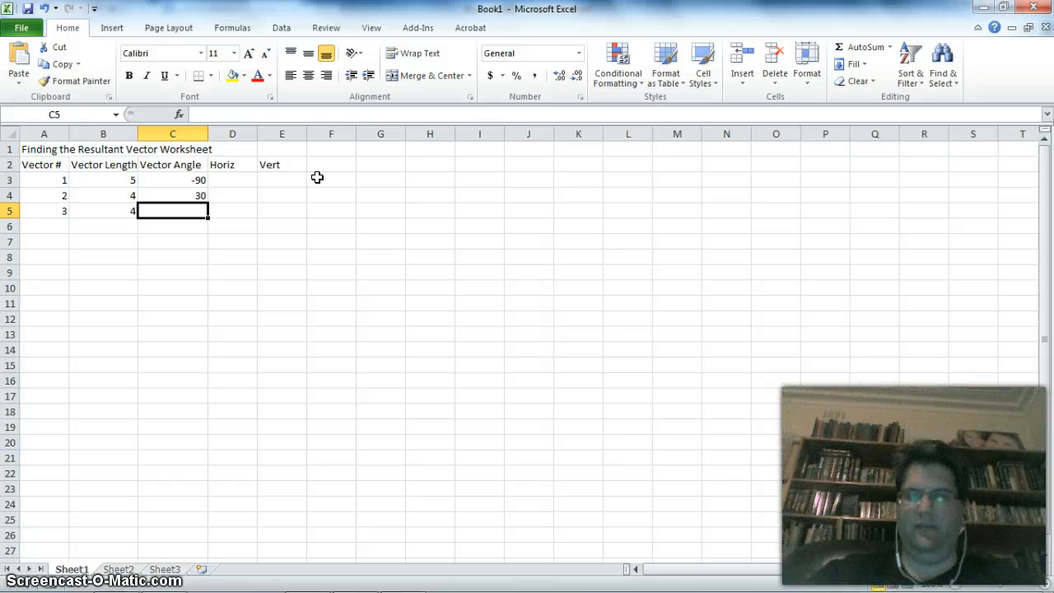
pyautogui.write('120')
pyautogui.press('Return')
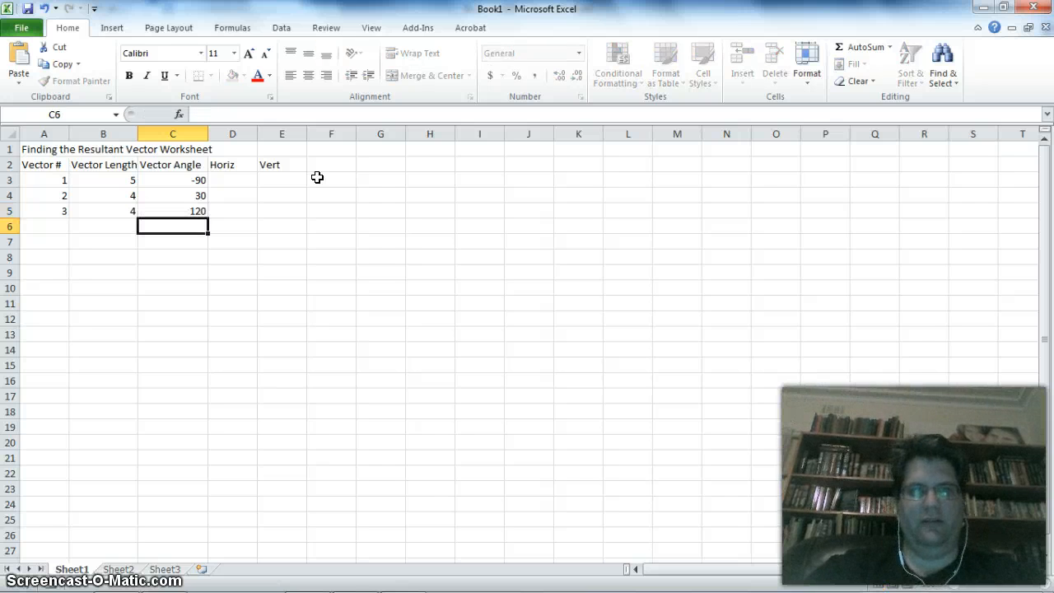
# - Enter the formula =cos(radians(C3)) in D3 for vector 1's horizontal component
pyautogui.click(310, 166)
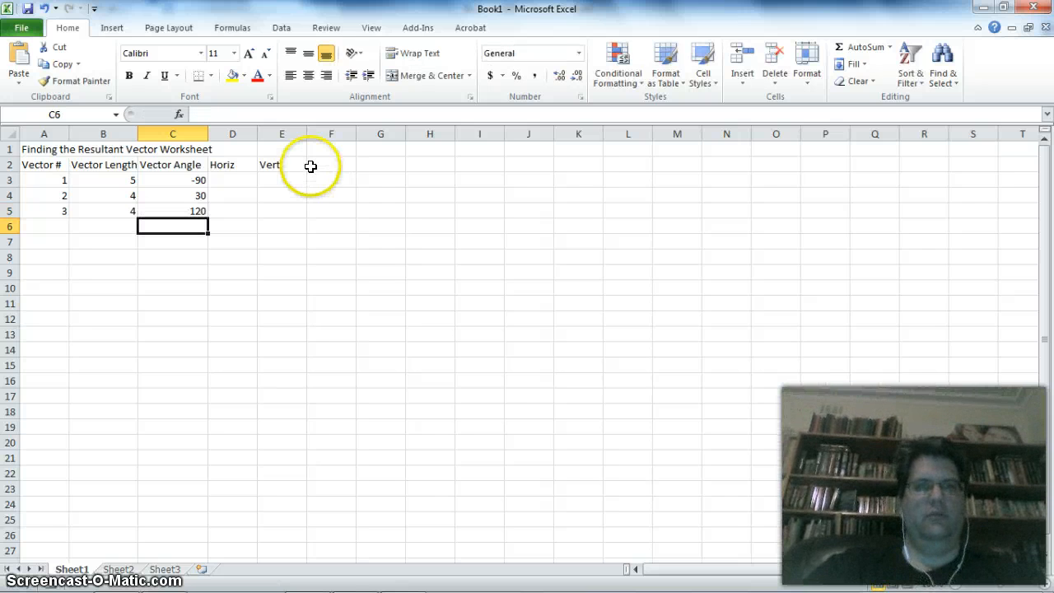
pyautogui.click(242, 181)
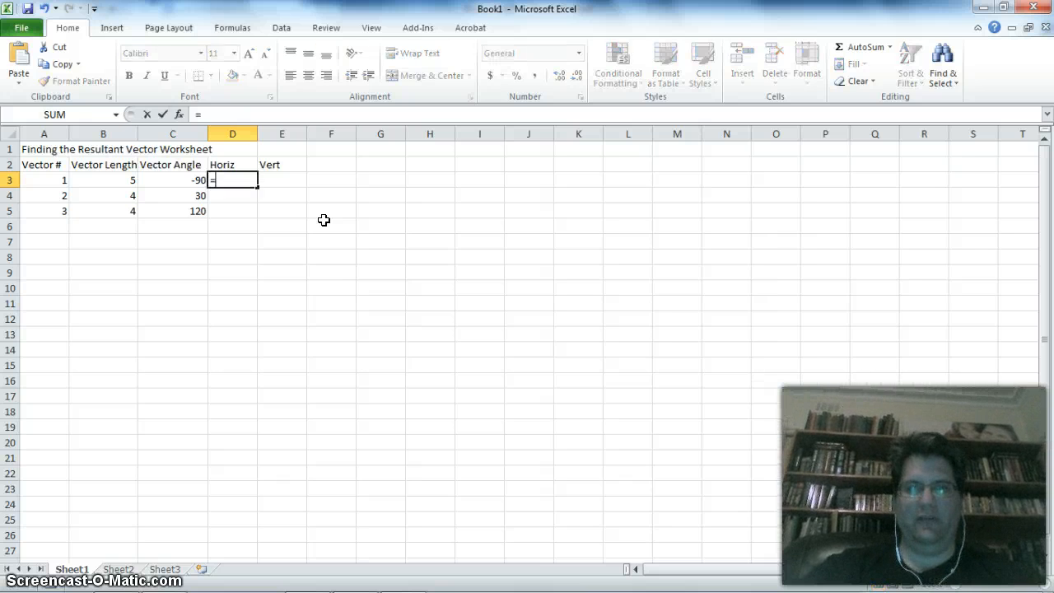
pyautogui.write('=cos')
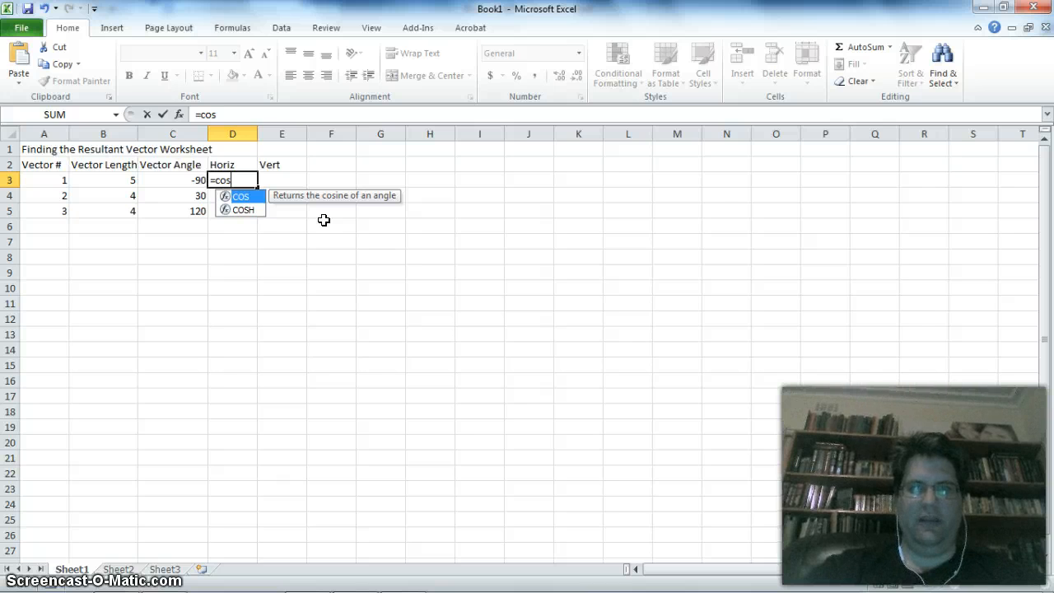
pyautogui.write('(')
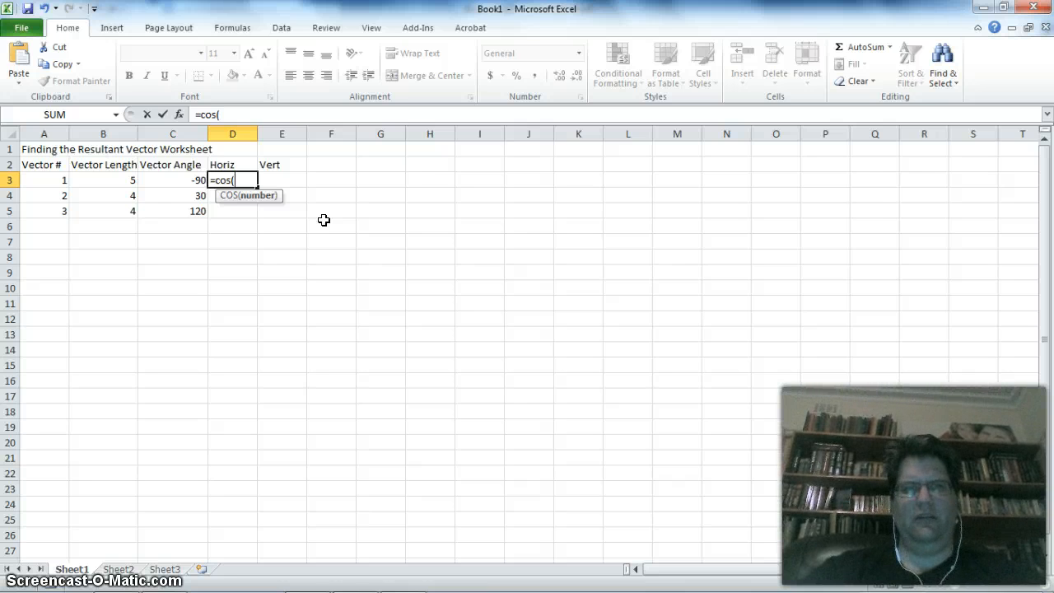
pyautogui.write('rad')
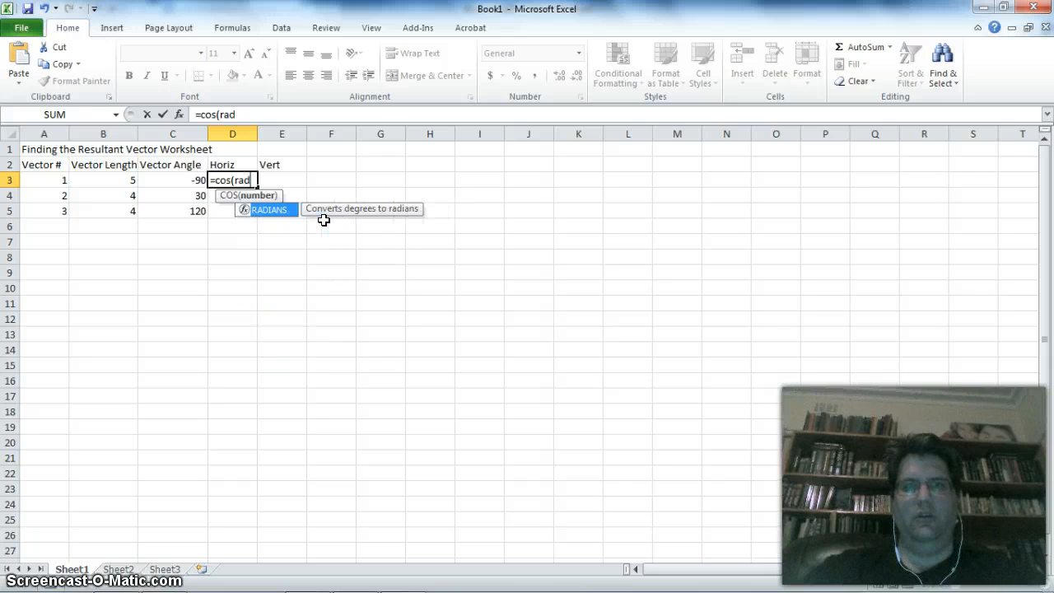
pyautogui.write('ians(')
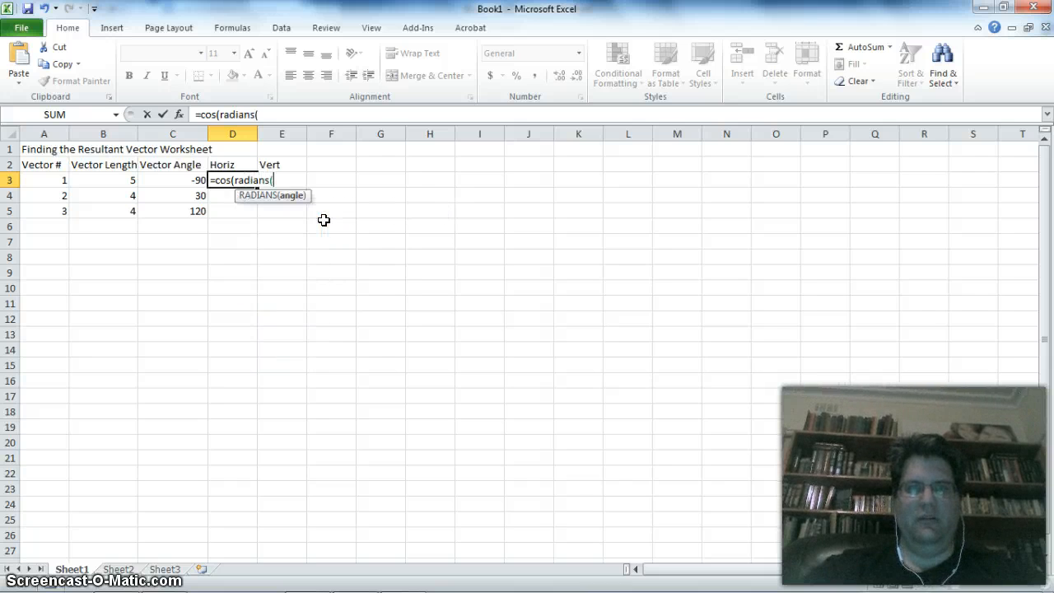
pyautogui.click(190, 182)
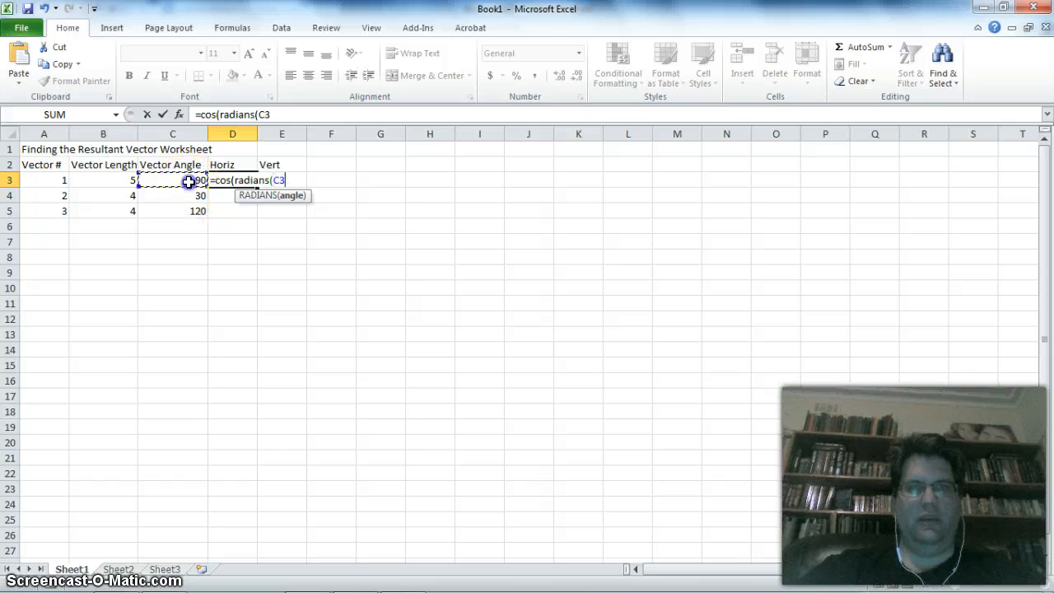
pyautogui.write('))')
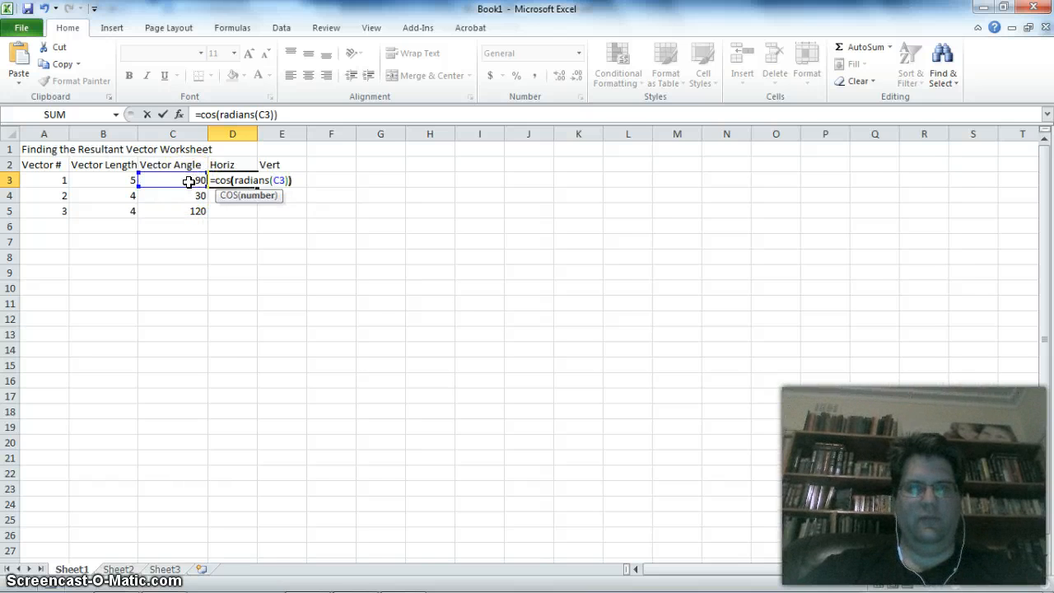
pyautogui.press('Return')
pyautogui.press('Up')
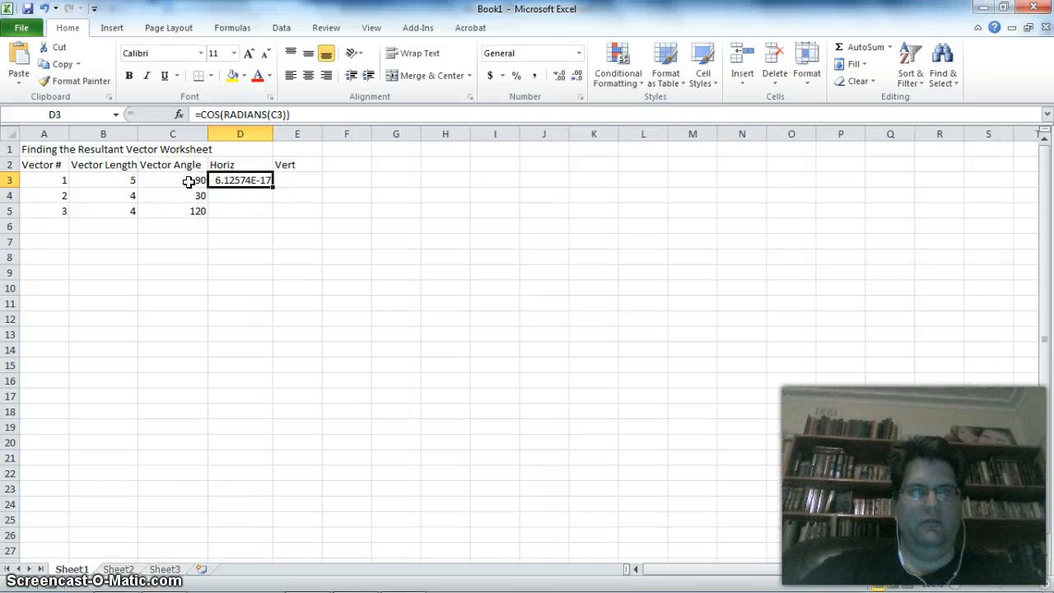
# - Fill the cosine formula from D3 down to D5 and reselect D3
pyautogui.click(255, 180)
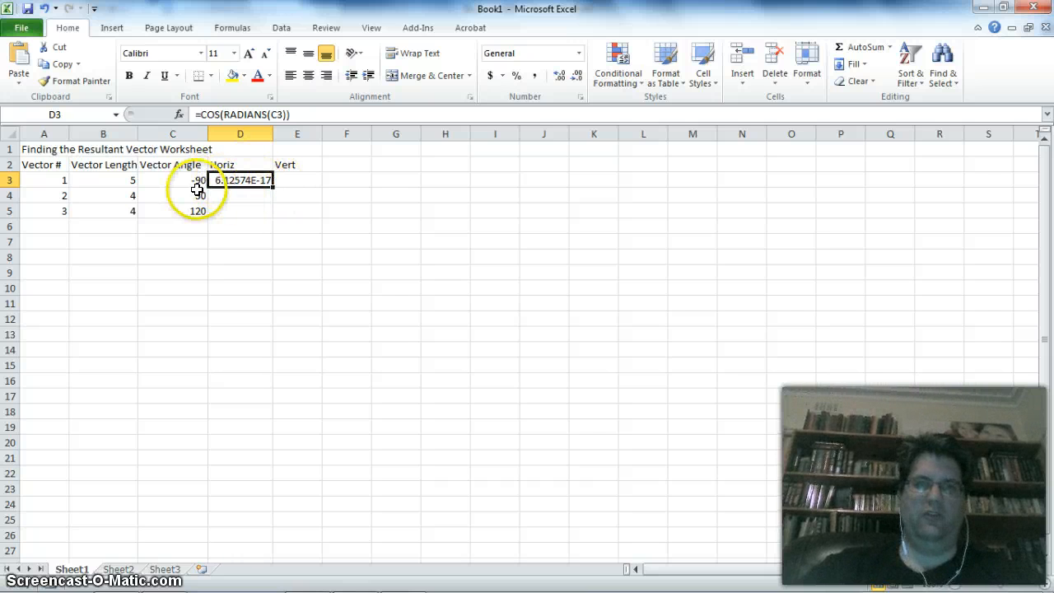
pyautogui.click(253, 196)
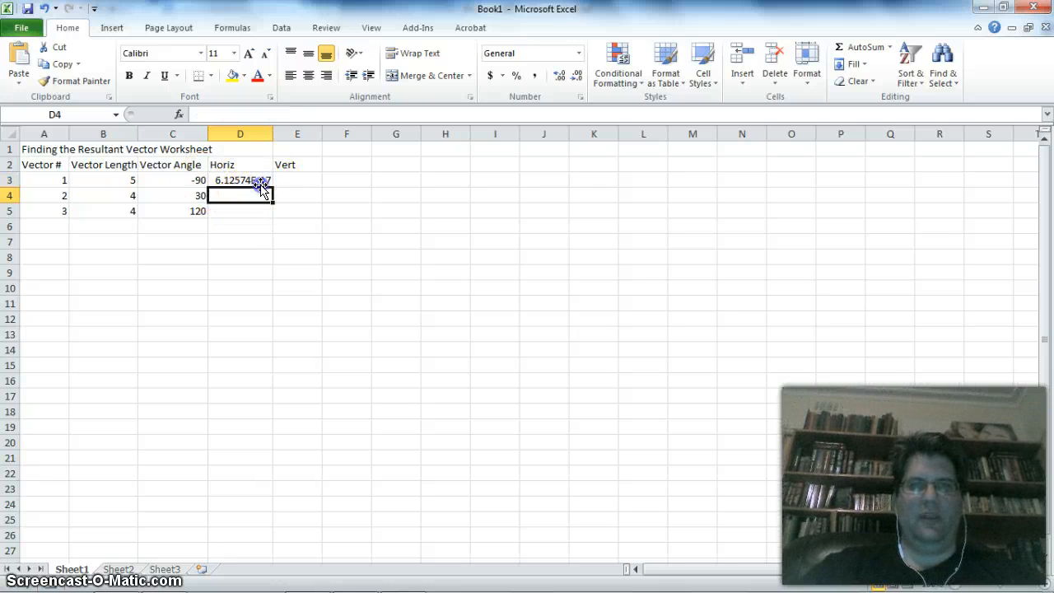
pyautogui.click(262, 179)
pyautogui.moveTo(272, 187); pyautogui.dragTo(278, 220)
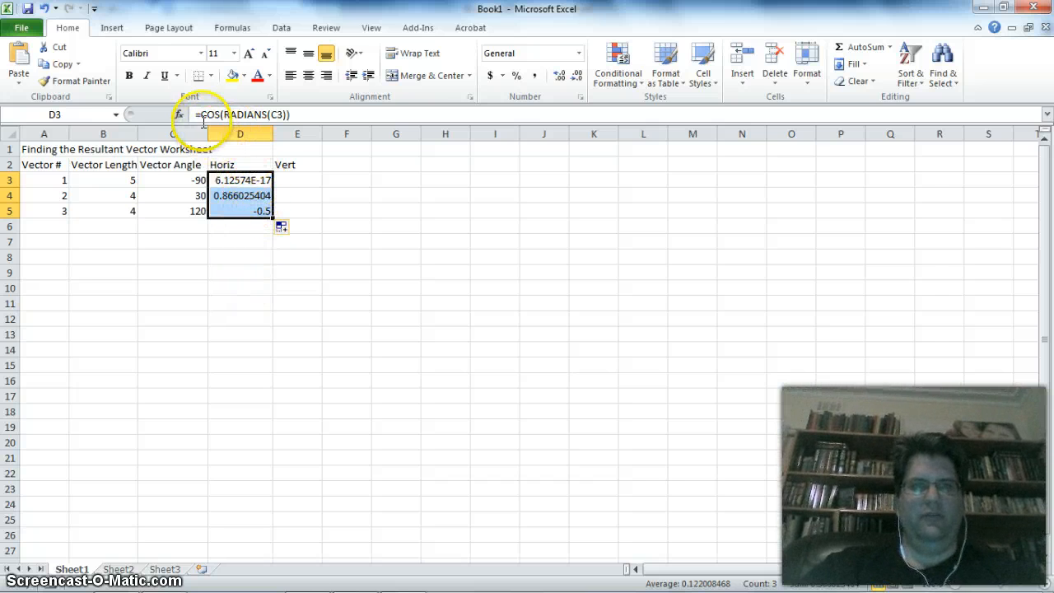
pyautogui.click(241, 180)
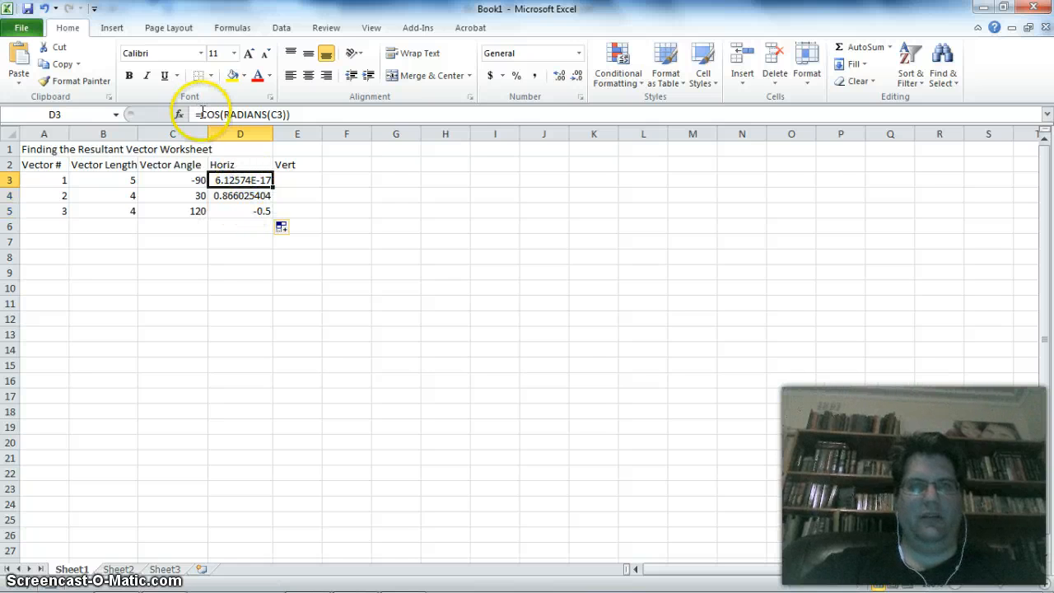
# - Wrap the cosine formula in D3 in ROUND with 0 decimal digits and reselect D3
pyautogui.click(200, 113)
pyautogui.write('round(')
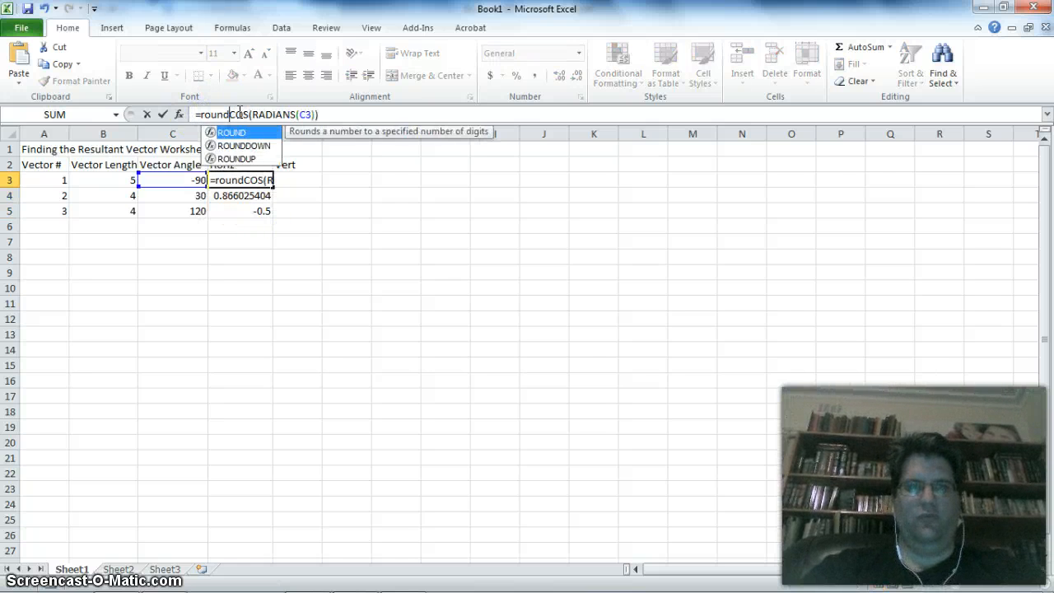
pyautogui.click(343, 114)
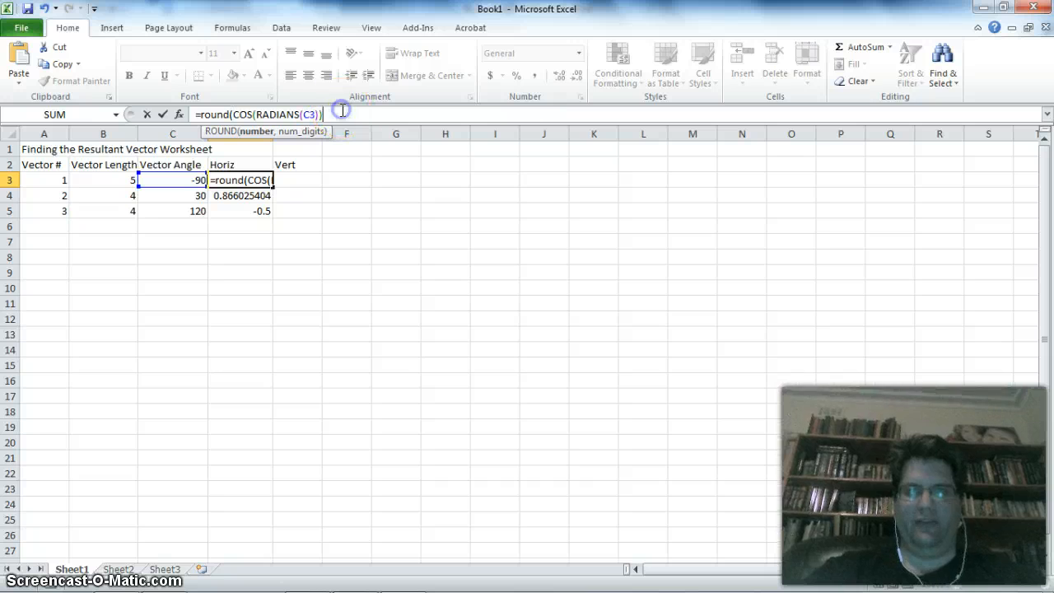
pyautogui.write('),0)')
pyautogui.press('Return')
pyautogui.press('Up')
# - Try to fill the rounded cosine formula from D3 down to D5
pyautogui.moveTo(273, 187); pyautogui.dragTo(275, 213)
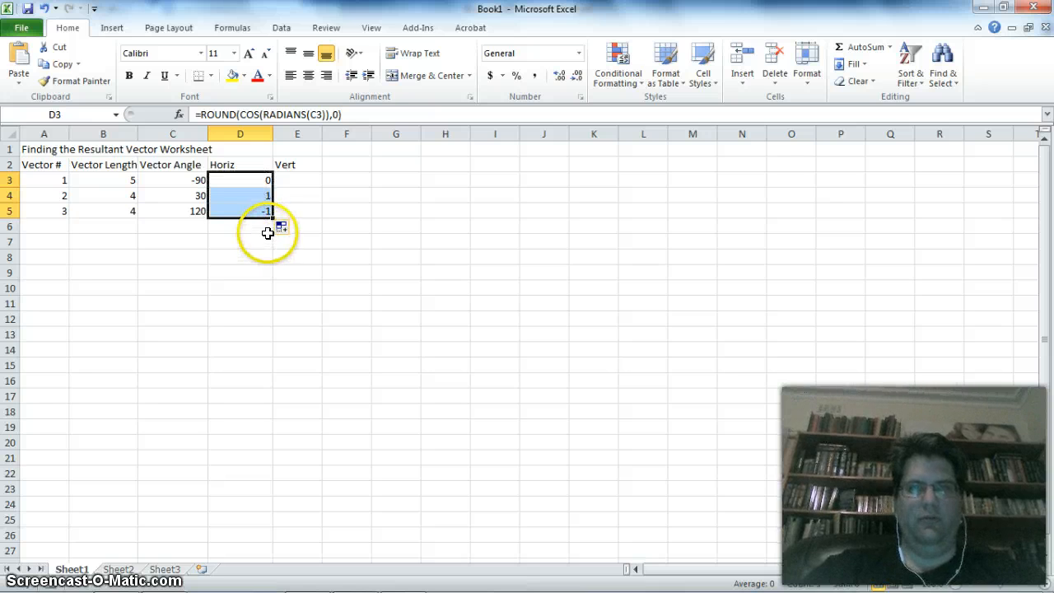
pyautogui.hotkey('ctrl', 'z')
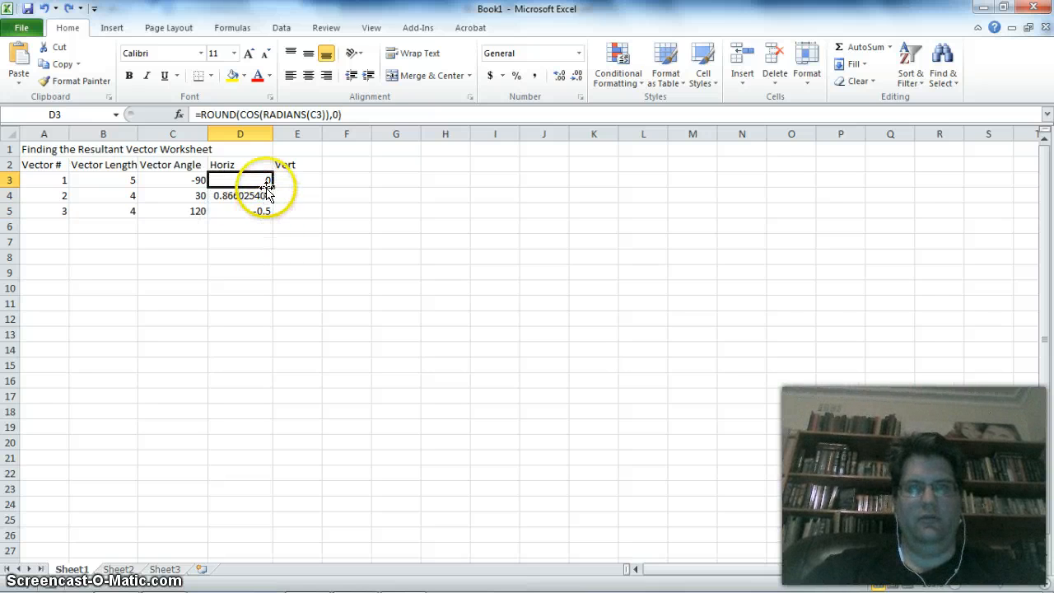
pyautogui.moveTo(272, 187)
pyautogui.mouseDown()
pyautogui.moveTo(272, 200)
pyautogui.moveTo(273, 189)
pyautogui.mouseUp()
# - Change the ROUND digits in D3 to 3 and fill the formula down to D5
pyautogui.click(339, 117)
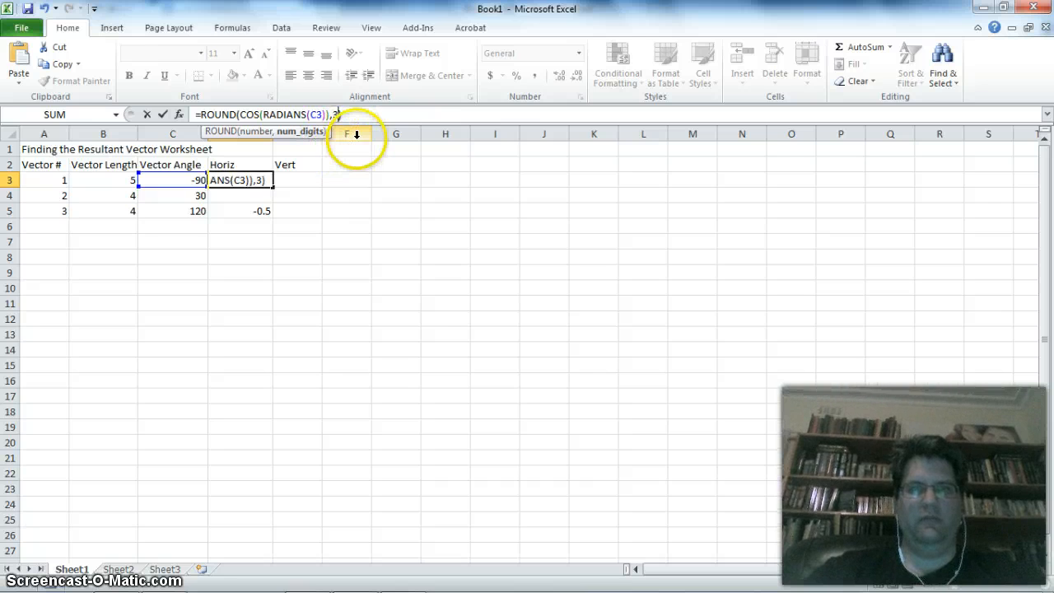
pyautogui.press('Return')
pyautogui.click(265, 178)
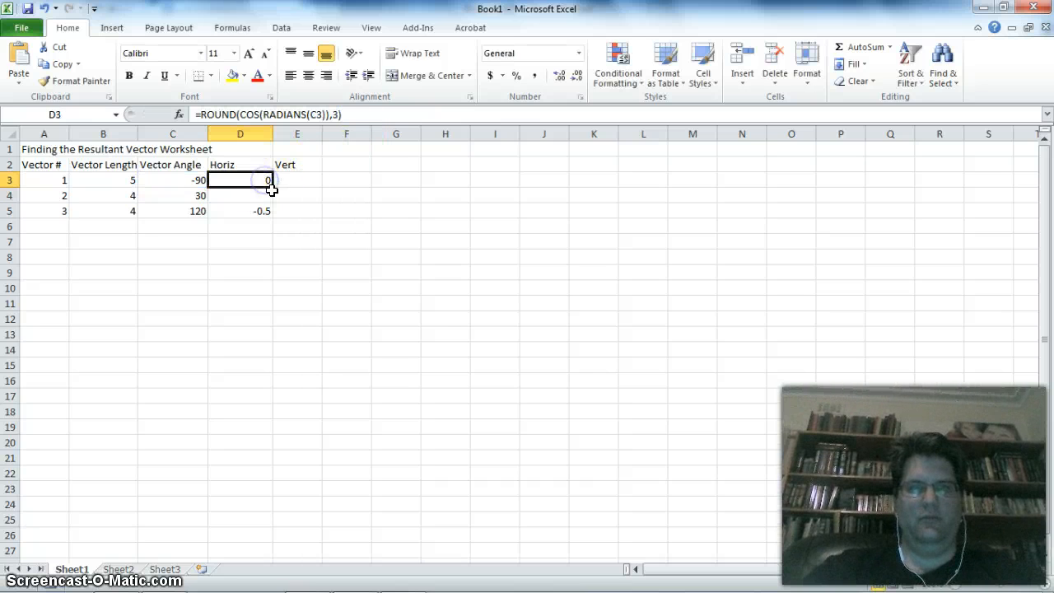
pyautogui.click(270, 190)
pyautogui.click(263, 176)
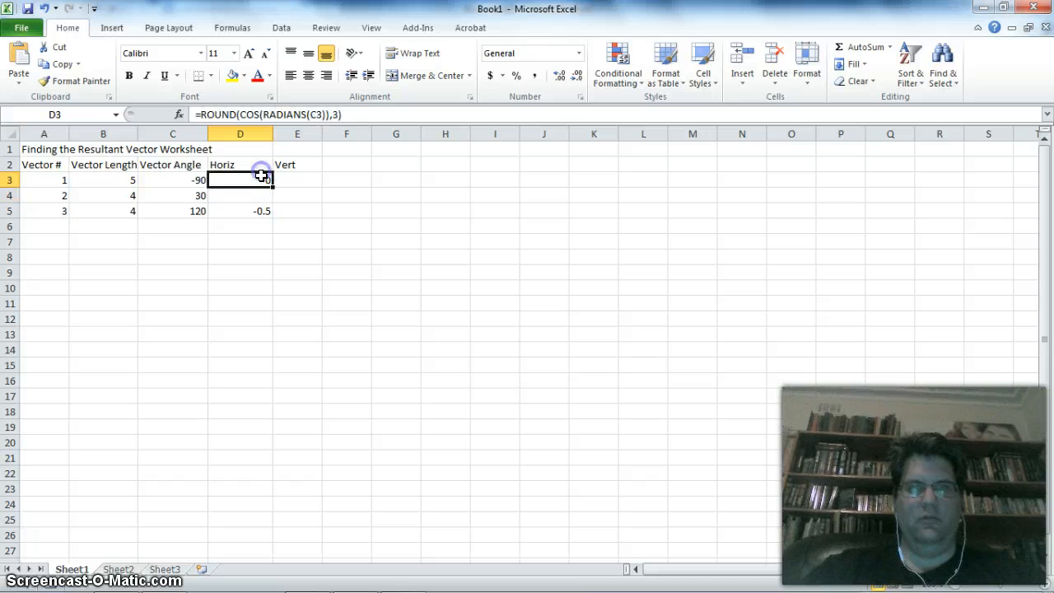
pyautogui.moveTo(271, 187); pyautogui.dragTo(271, 216)
pyautogui.click(266, 239)
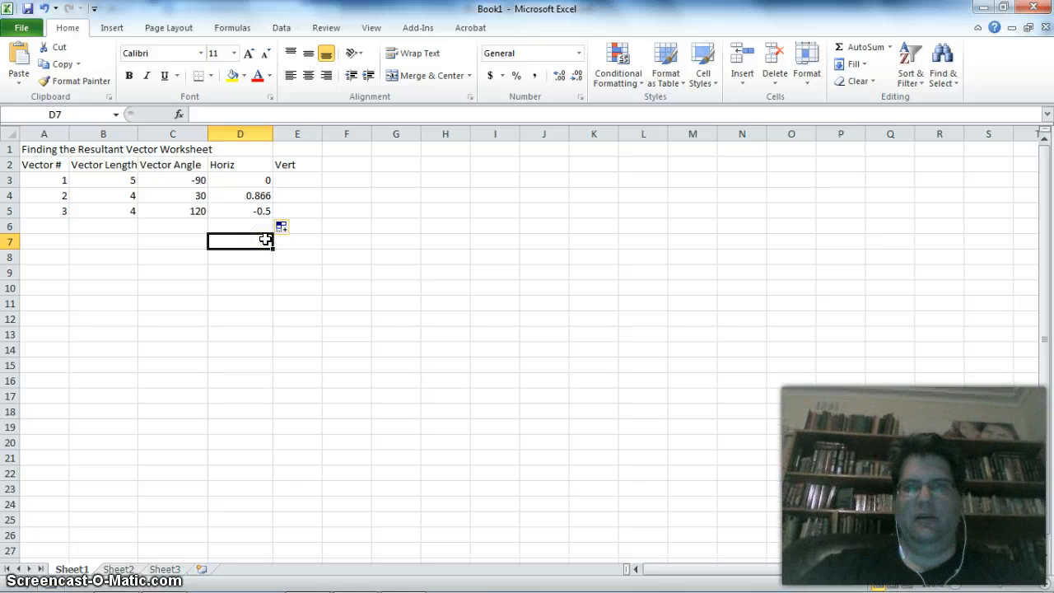
# - Multiply the rounded cosine formula in D3 by the vector length in B3 and fill it down to D5
pyautogui.click(297, 178)
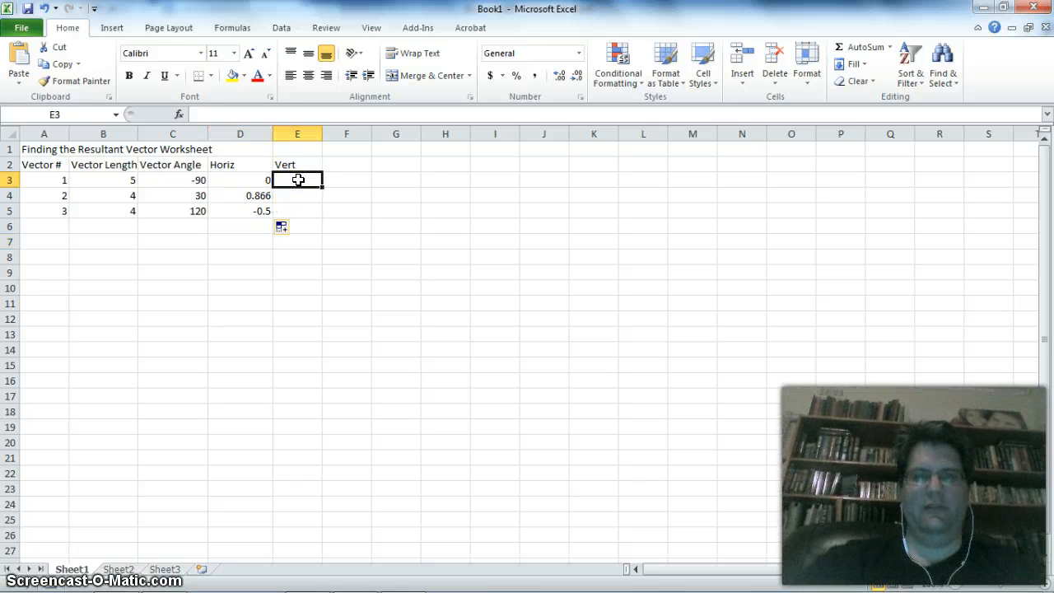
pyautogui.click(242, 175)
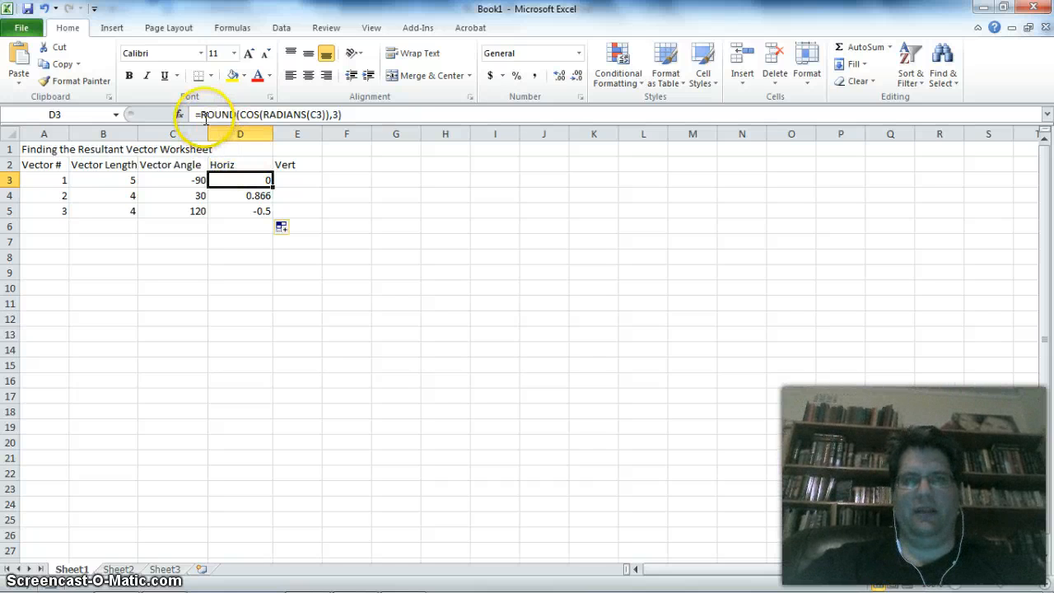
pyautogui.click(384, 112)
pyautogui.write('*')
pyautogui.click(117, 180)
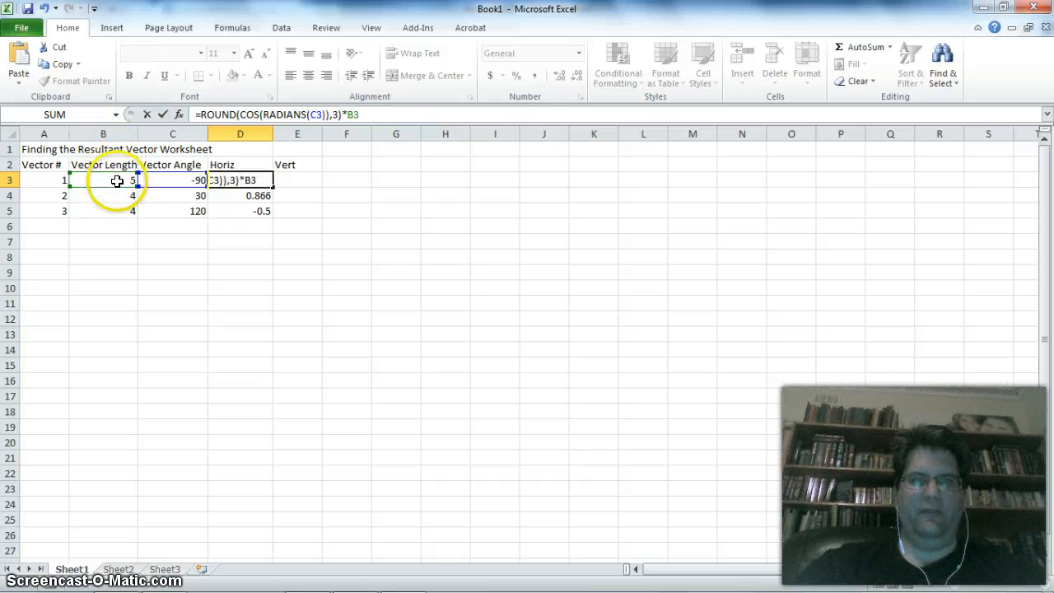
pyautogui.press('Return')
pyautogui.click(274, 183)
pyautogui.moveTo(275, 186); pyautogui.dragTo(274, 218)
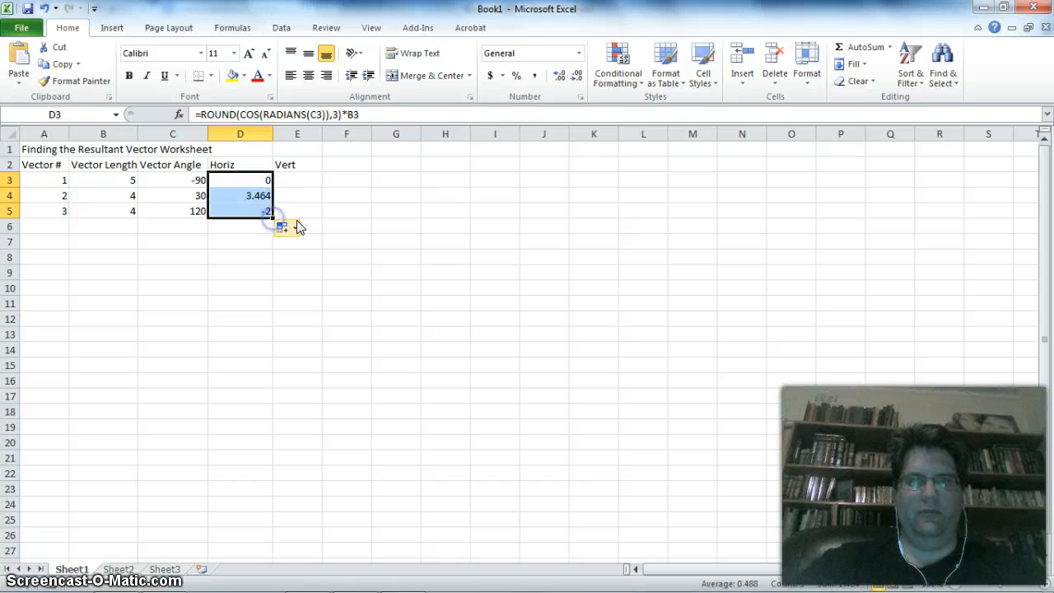
# - Enter the formula =sin(radians(C3)) in E3 for vector 1's vertical component and reselect E3
pyautogui.click(303, 194)
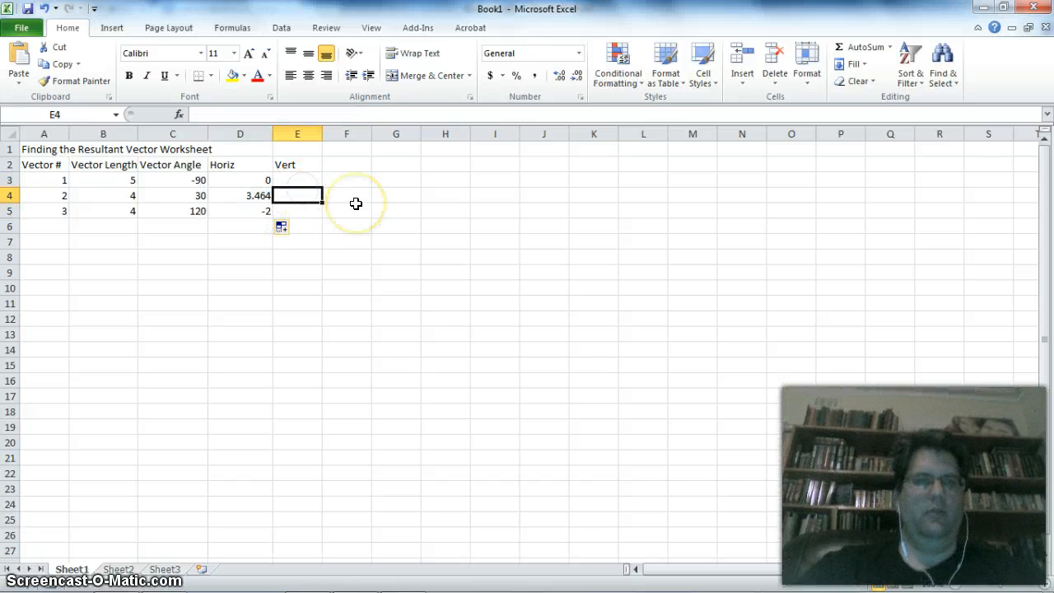
pyautogui.click(306, 179)
pyautogui.write('=sine')
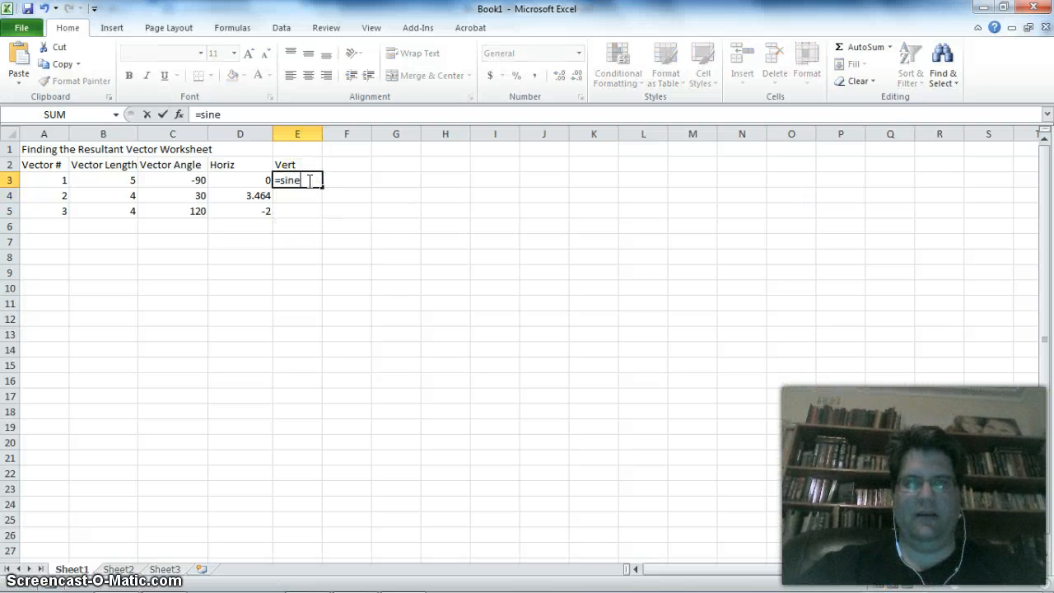
pyautogui.press('BackSpace')
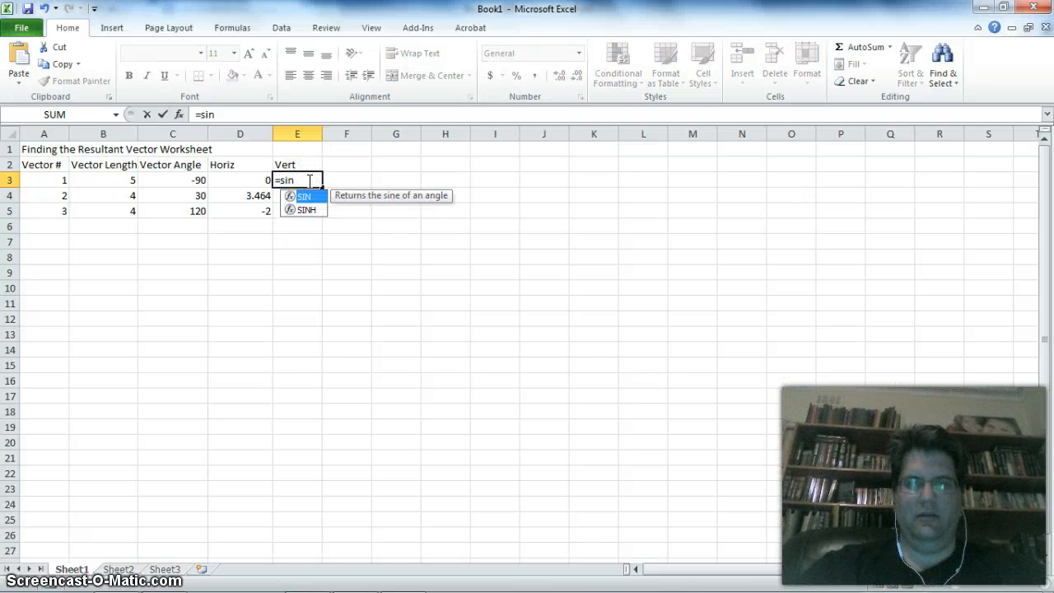
pyautogui.write('(radians(')
pyautogui.click(198, 178)
pyautogui.write('))')
pyautogui.press('Return')
pyautogui.click(305, 179)
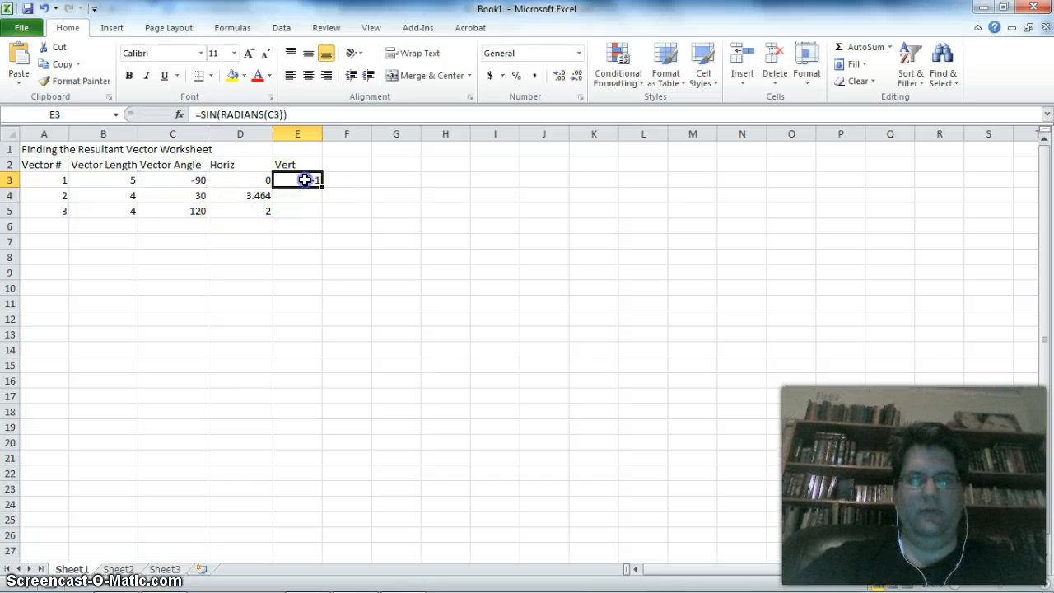
# - Wrap the sine formula in E3 in the ROUND function
pyautogui.click(201, 114)
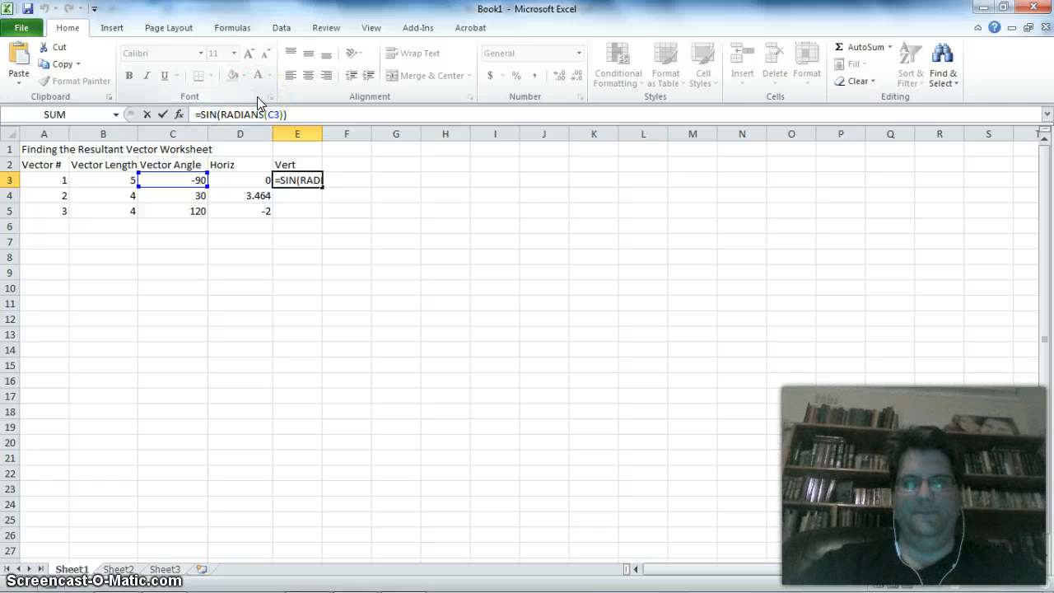
pyautogui.write('round(')
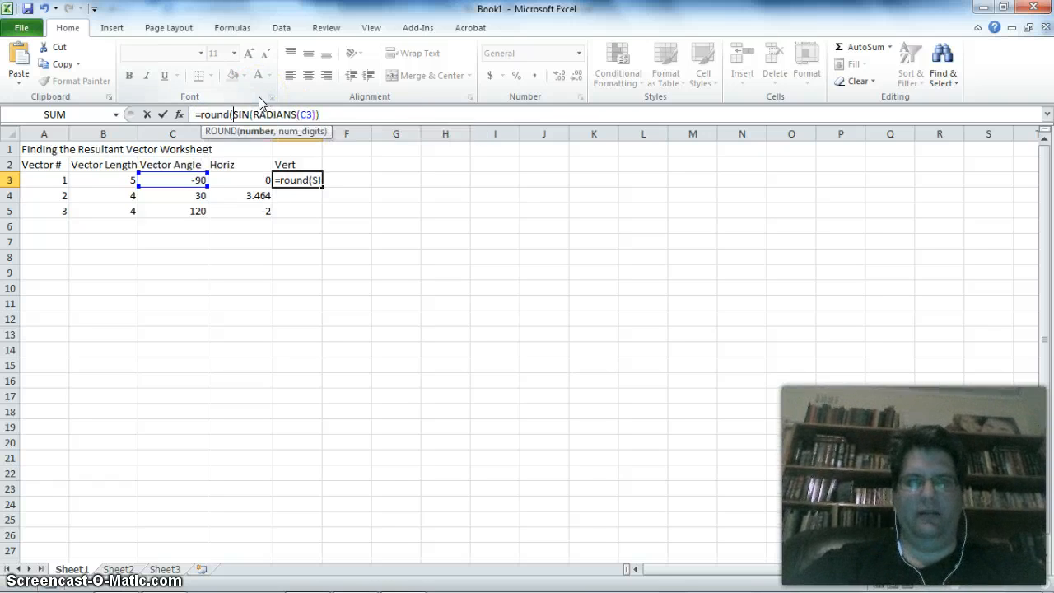